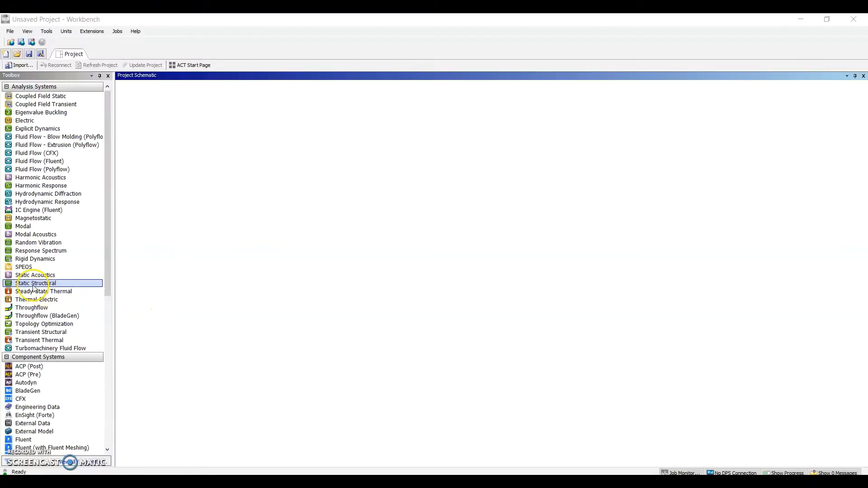
Add a Static Structural analysis to the project and open a new DesignModeler geometry for it
drag(33, 289, 176, 140)
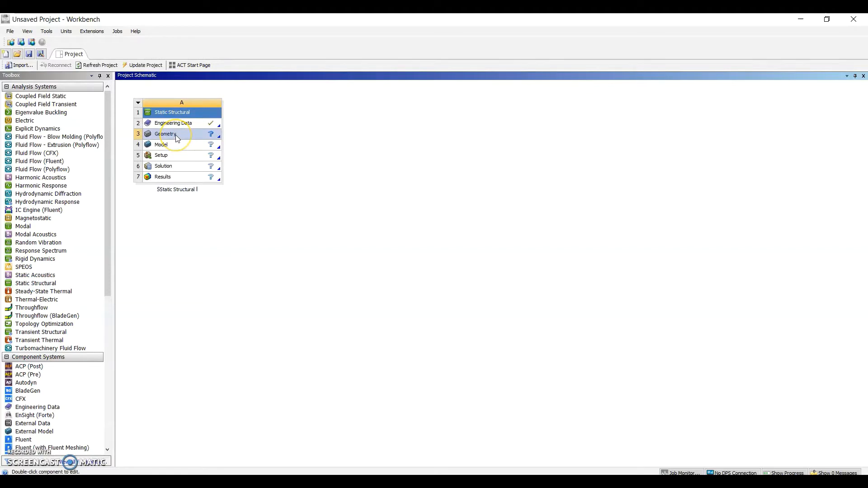
right_click(175, 135)
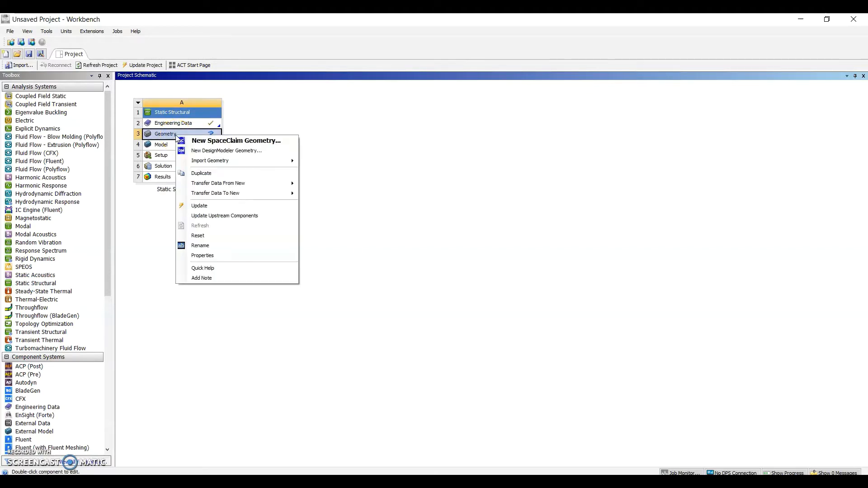
click(231, 153)
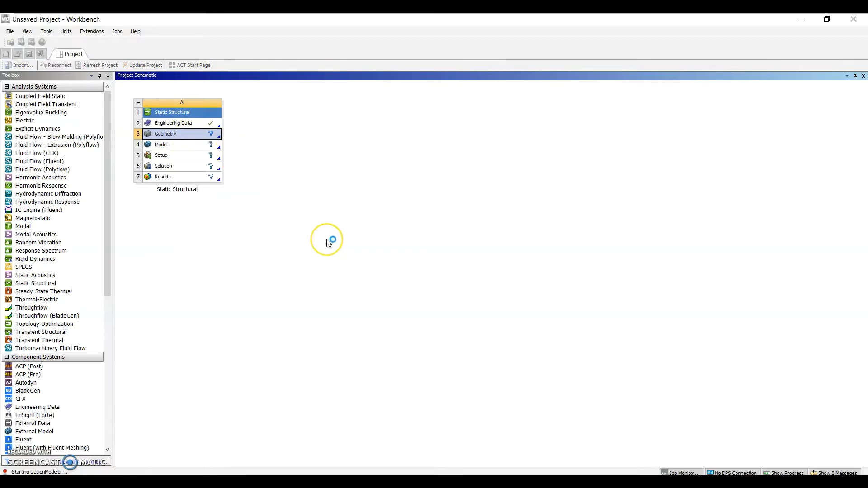
click(256, 442)
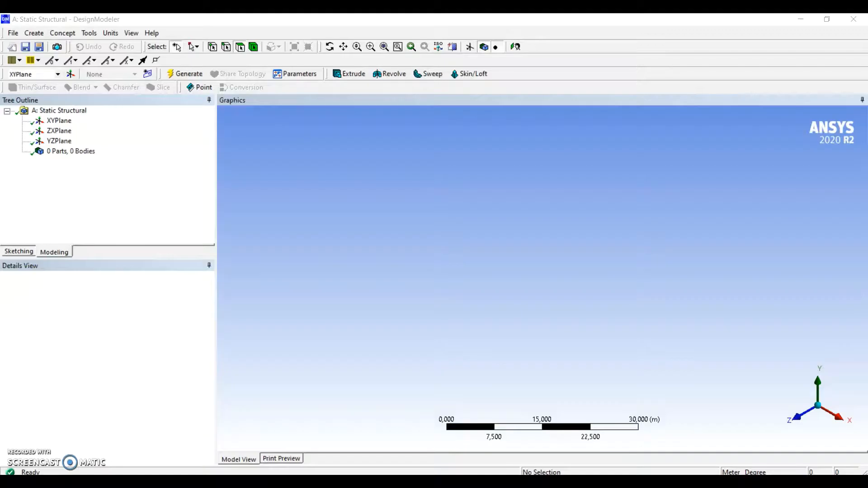
Create a new sketch on the XY plane and view it face-on along the Z axis
click(61, 121)
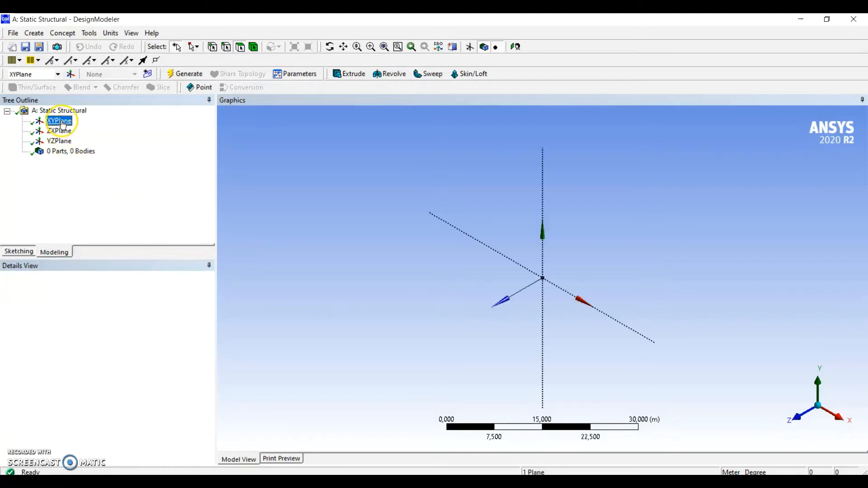
click(146, 75)
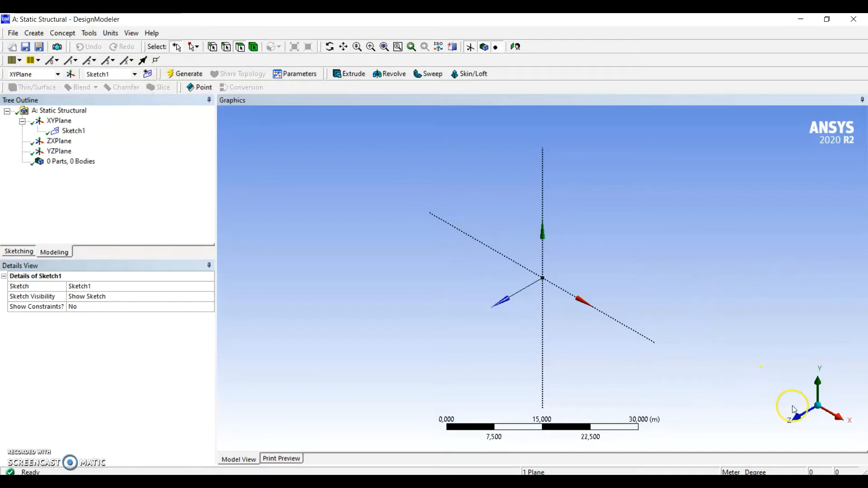
click(800, 419)
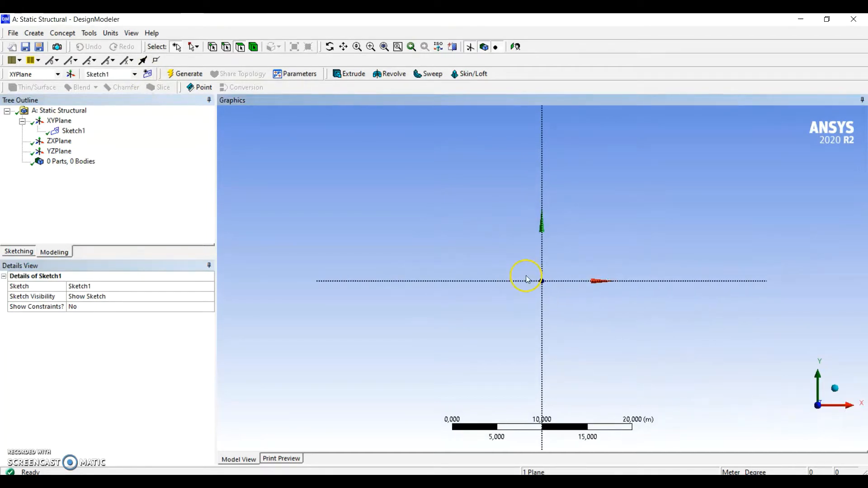
Sketch an open three-line portal frame above the X axis, about 19 m wide and 6 m high, with both legs ending on the axis
click(28, 253)
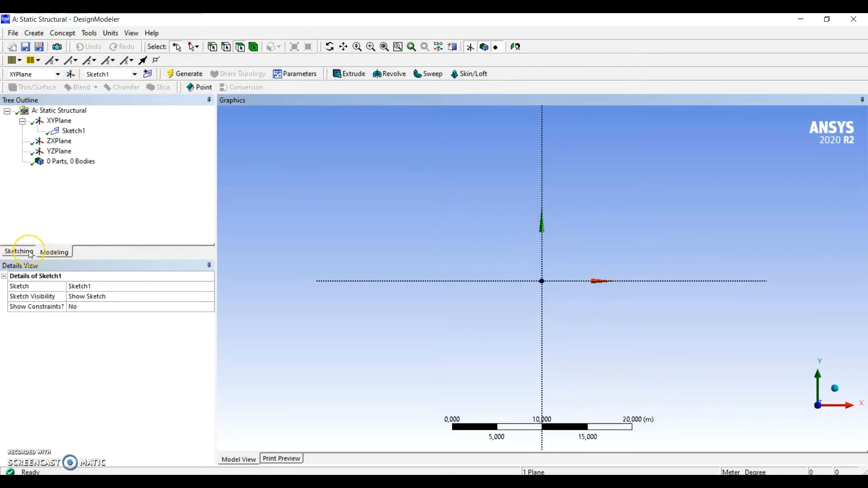
click(20, 124)
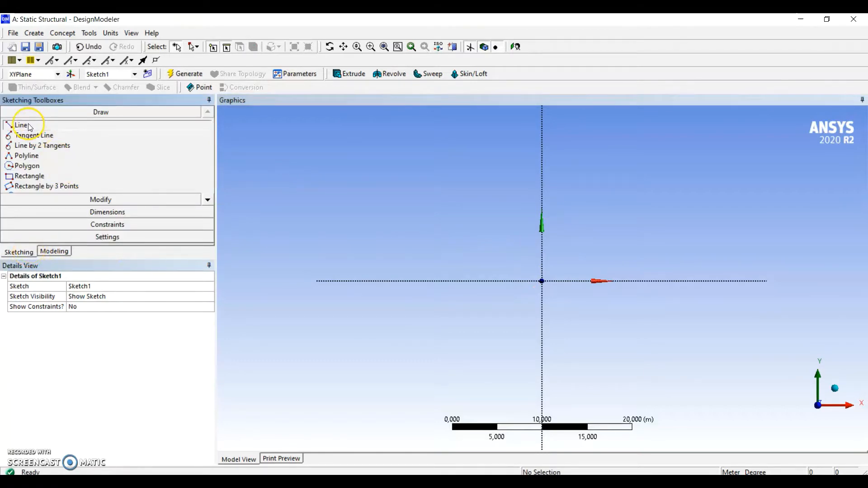
click(438, 281)
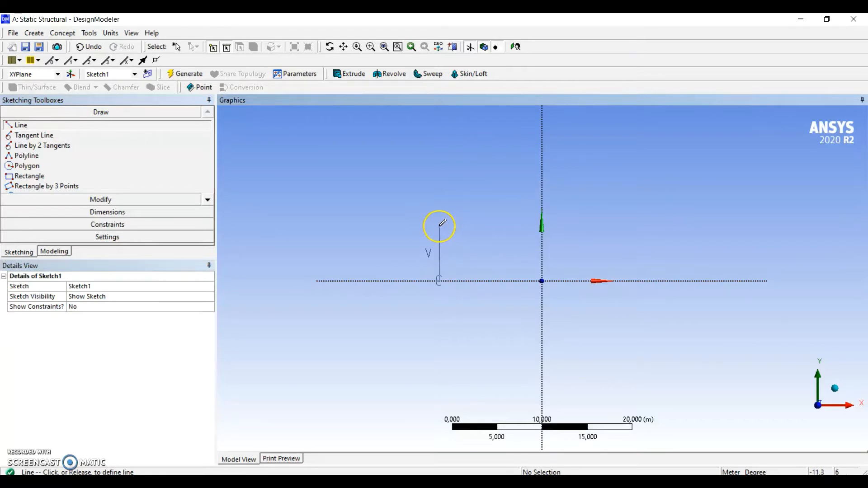
click(440, 225)
click(439, 225)
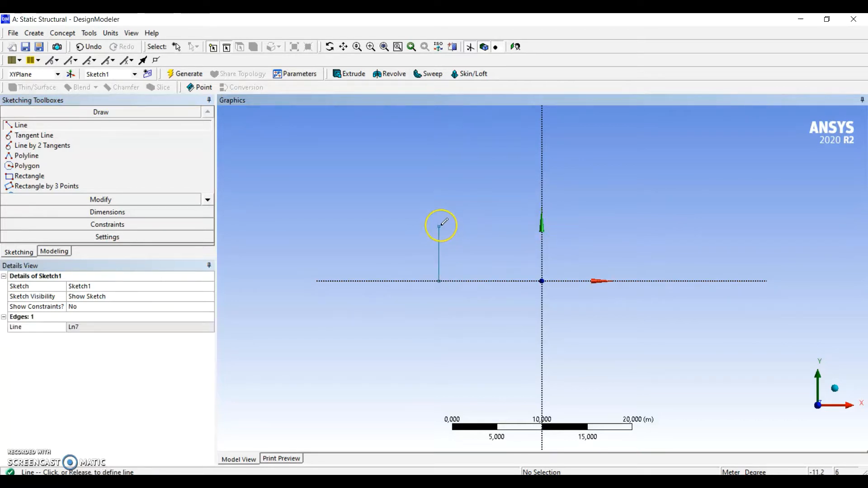
click(609, 225)
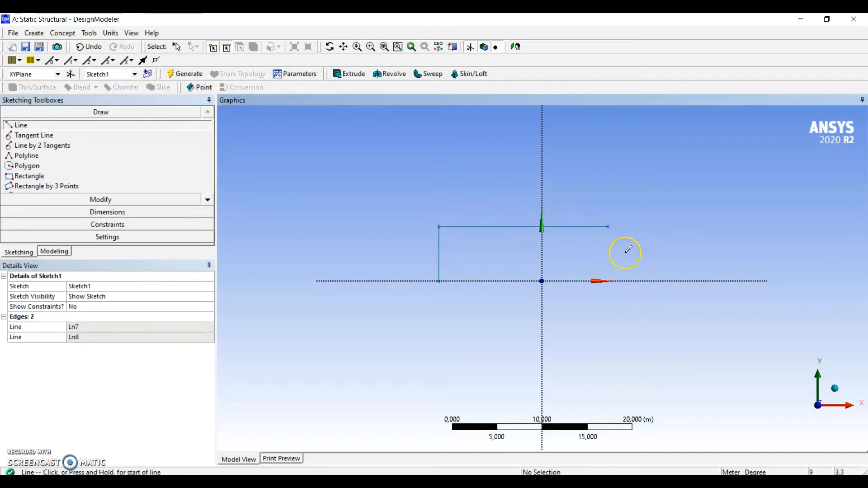
click(610, 225)
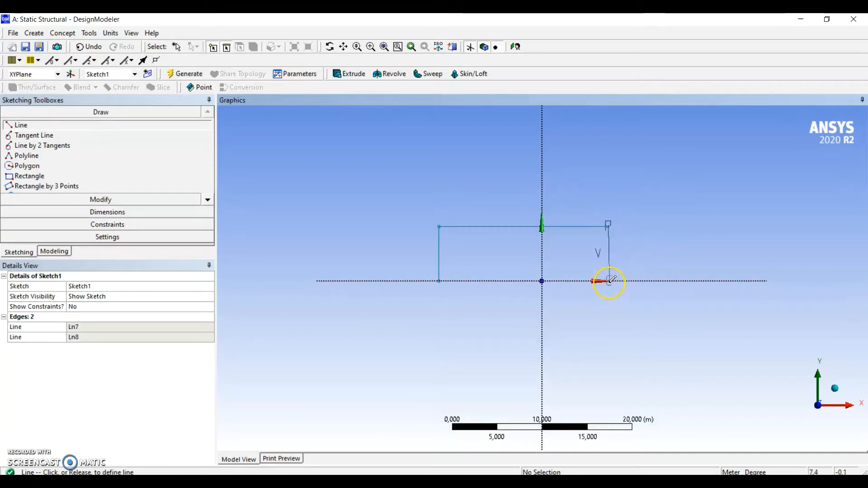
click(610, 281)
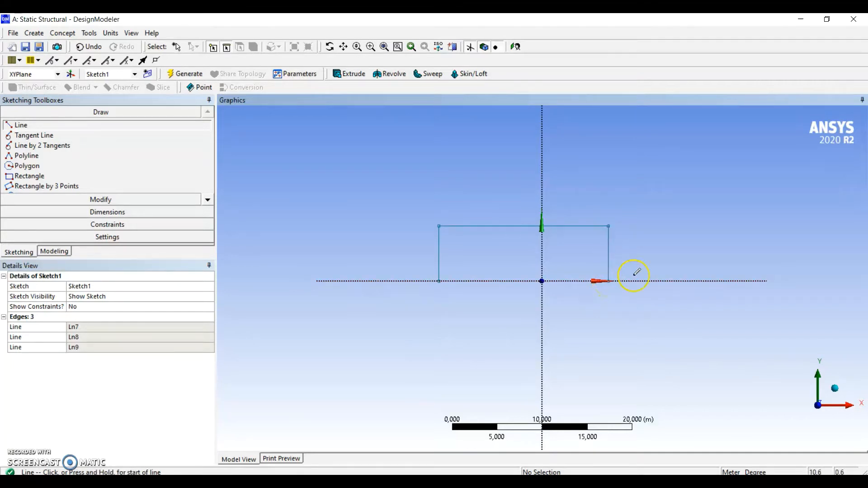
Place a construction point just above the frame's top line, slightly to the right of the Y axis
scroll(571, 241, up, 3)
ctrl+middle_drag(571, 241, 563, 258)
scroll(563, 259, up, 1)
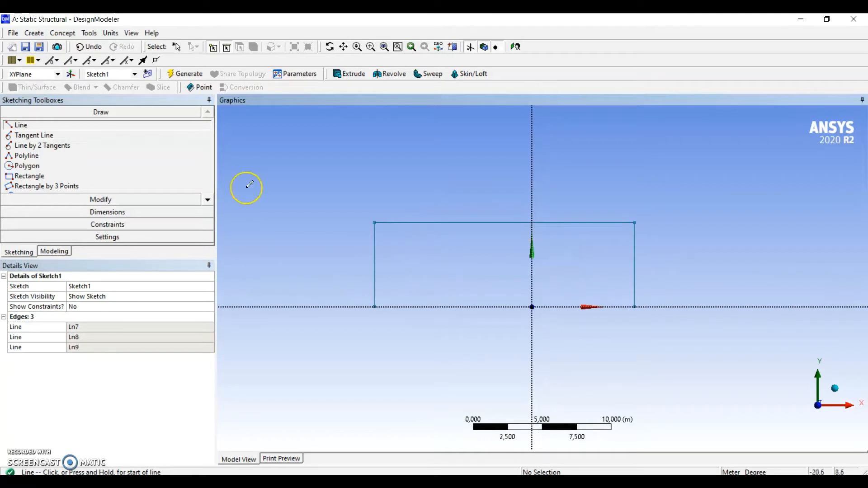
click(208, 200)
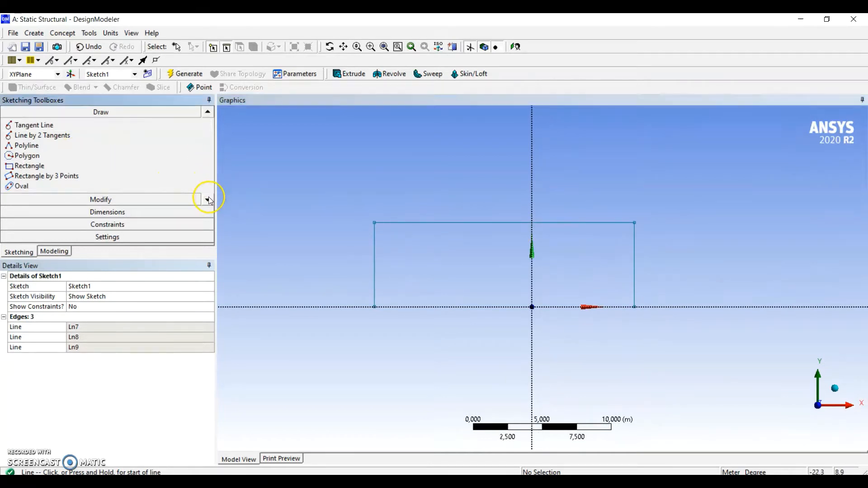
click(207, 199)
click(208, 200)
click(208, 199)
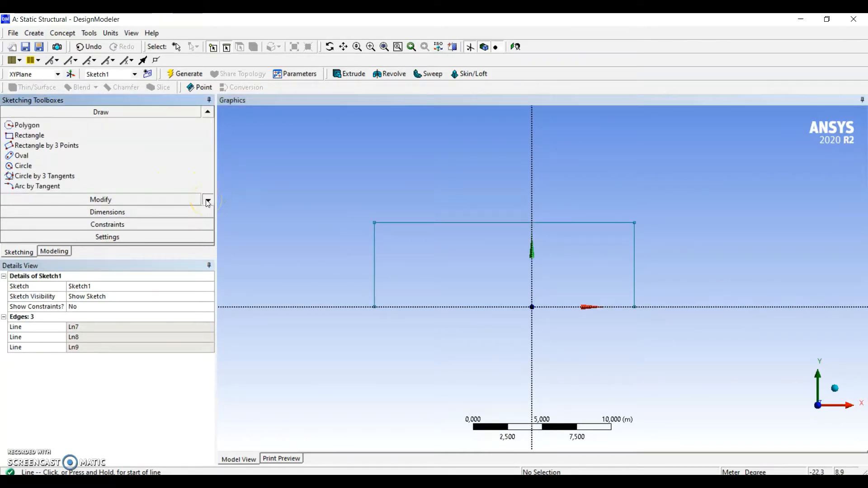
click(208, 200)
click(207, 199)
click(208, 199)
click(208, 199)
click(207, 199)
click(207, 200)
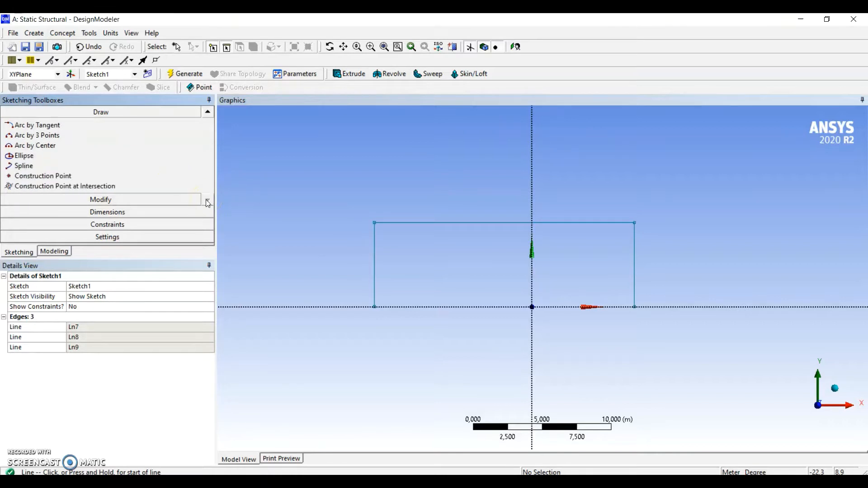
click(82, 176)
click(546, 212)
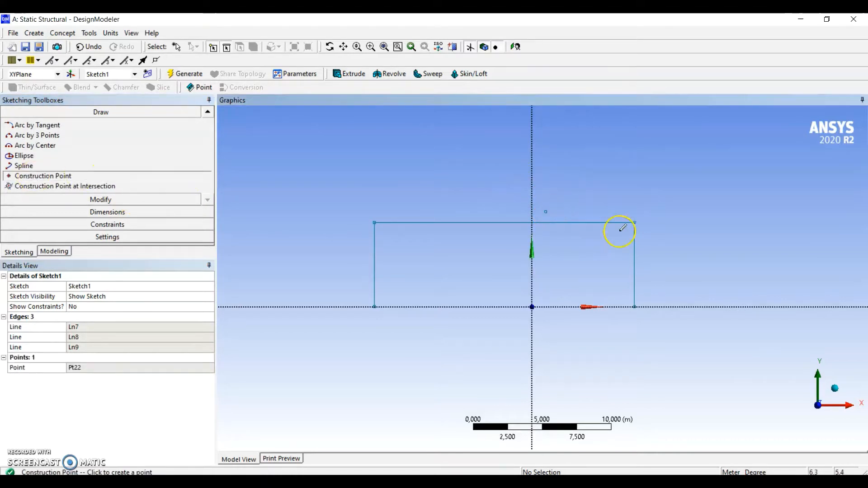
Constrain the construction point to the midpoint of the frame's top line
click(108, 224)
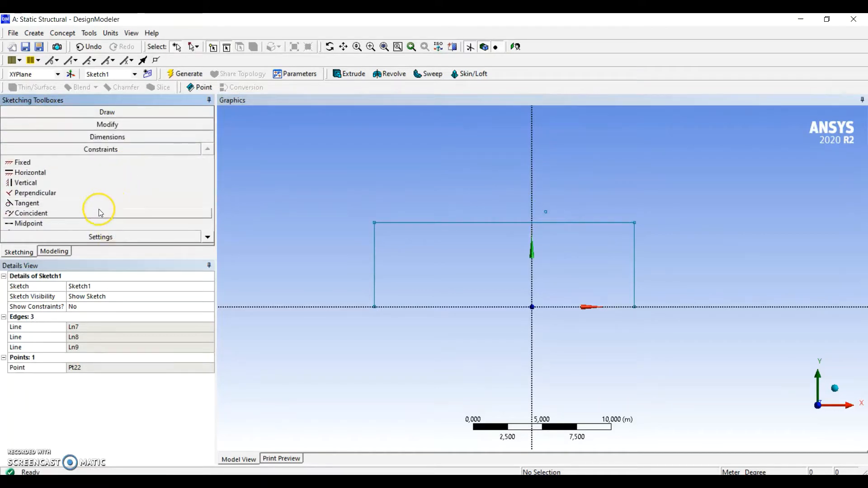
click(29, 225)
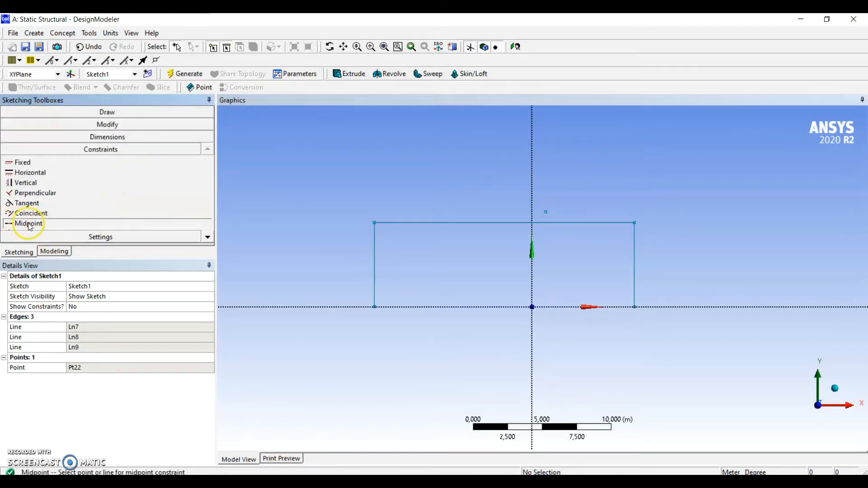
click(547, 212)
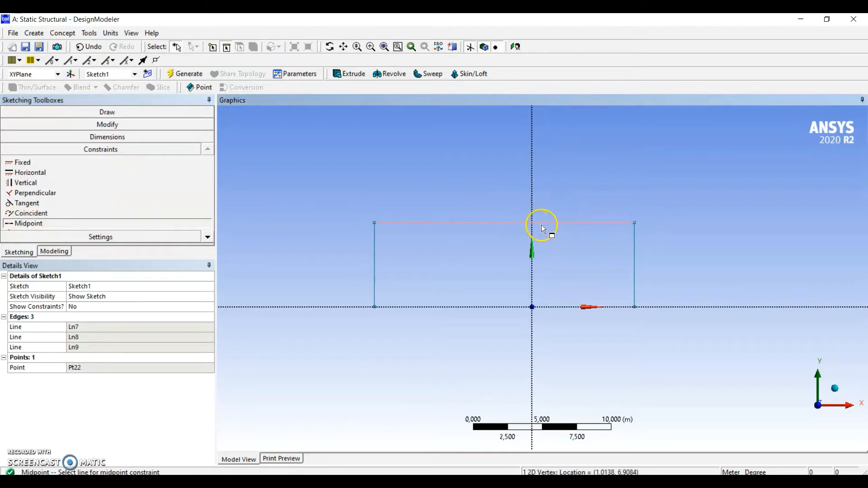
click(542, 223)
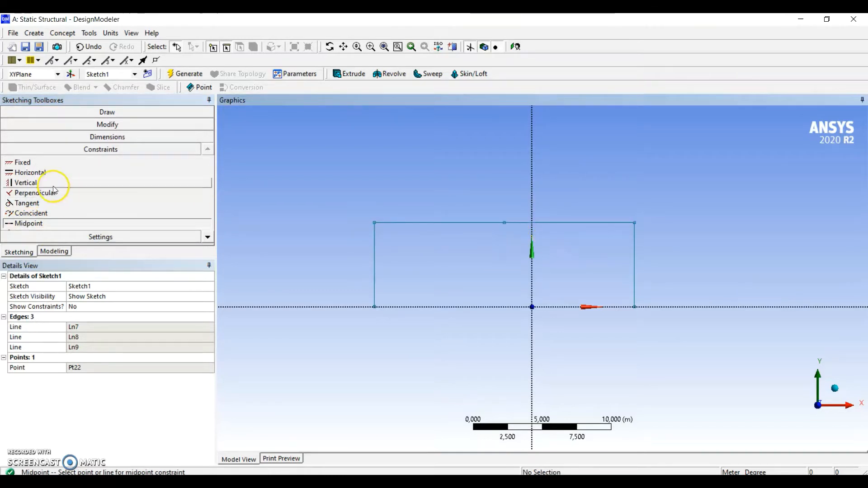
Make the midpoint of the top line coincident with the Y axis to centre the frame
click(49, 213)
click(505, 224)
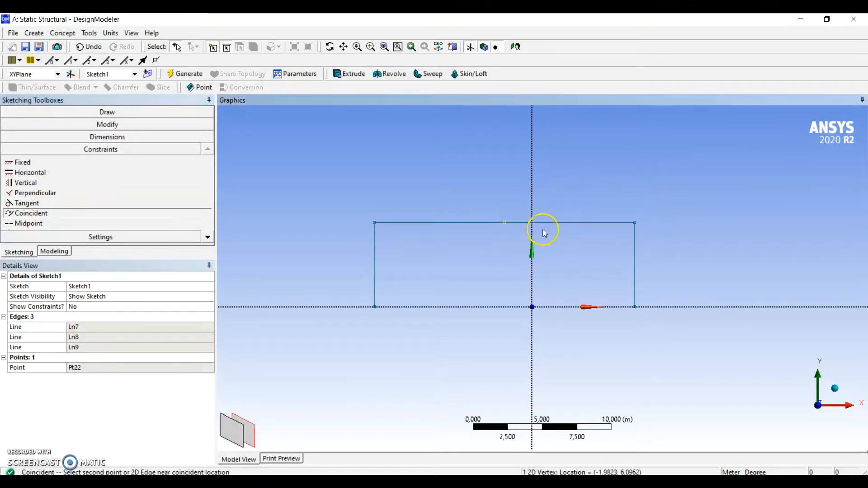
click(535, 207)
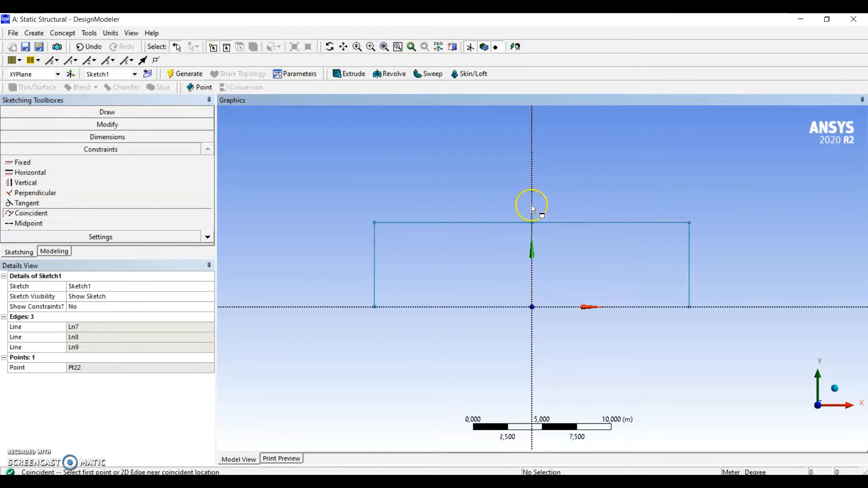
Dimension the height of the frame's left leg and the length of its top line
click(107, 137)
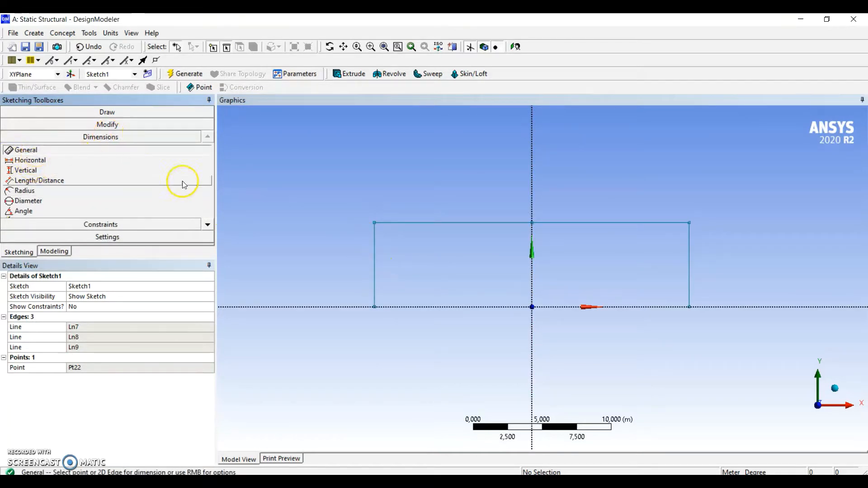
click(375, 252)
click(333, 254)
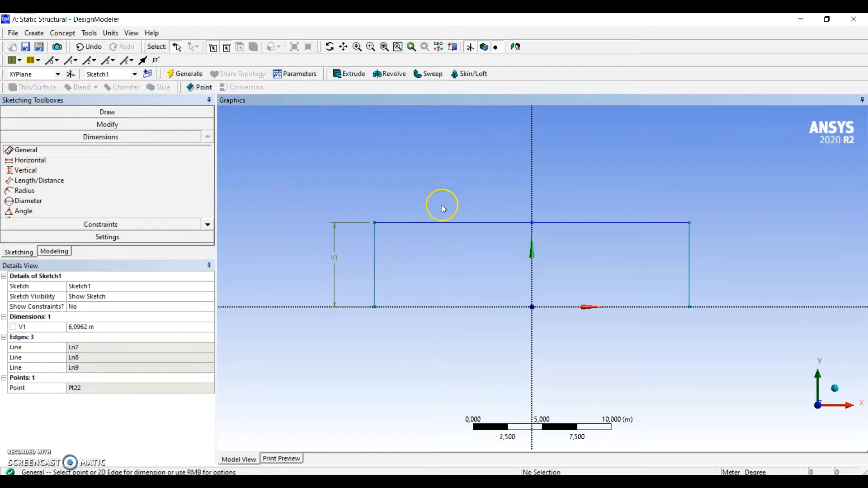
click(439, 222)
click(439, 200)
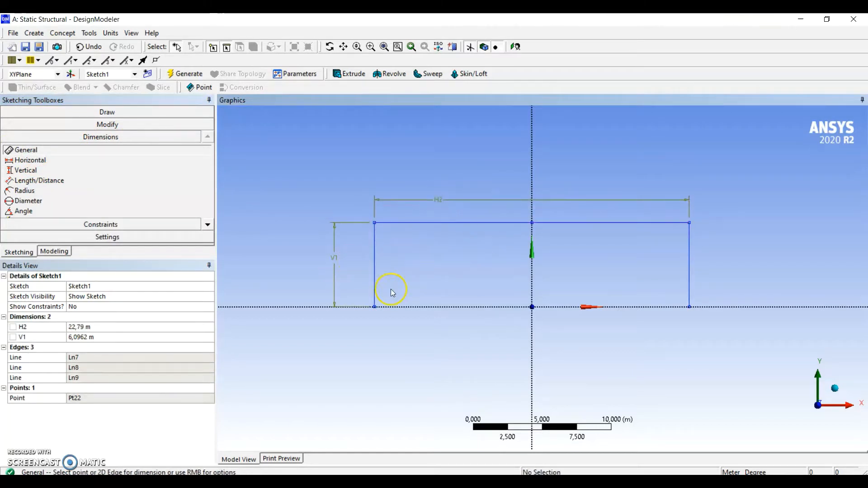
Set the top line's length to 30 m and the left leg's height to 10 m
click(108, 328)
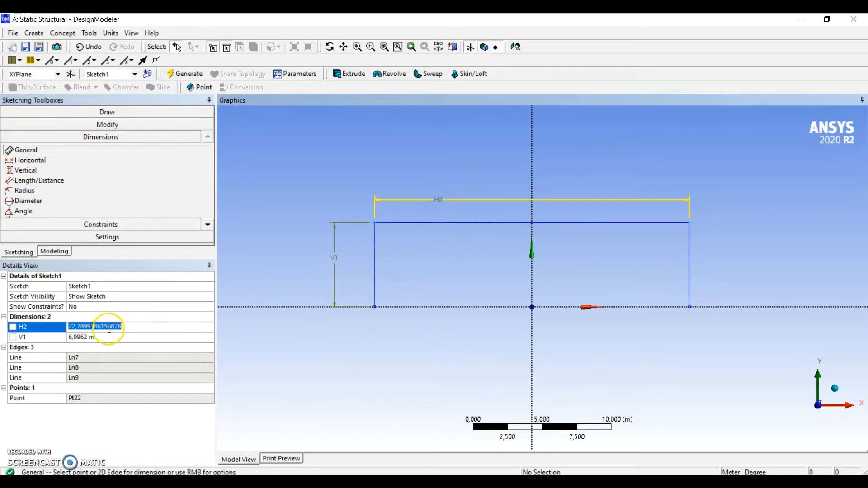
text(30)
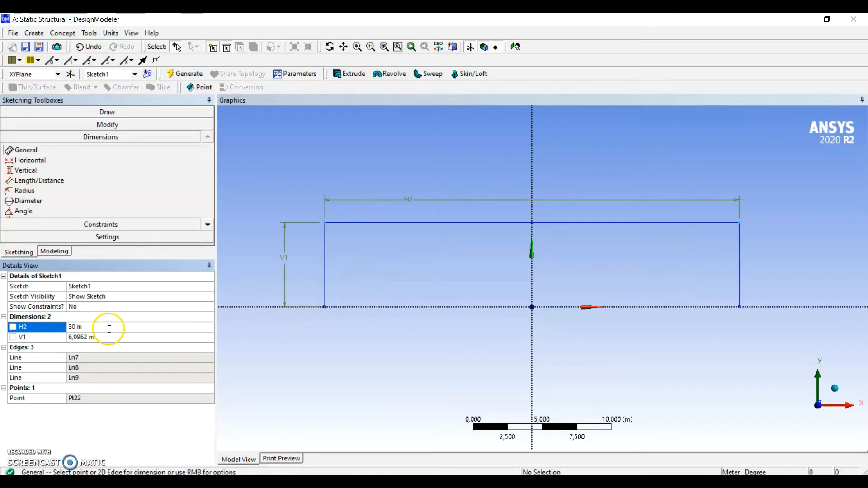
click(117, 335)
text(10)
key(Return)
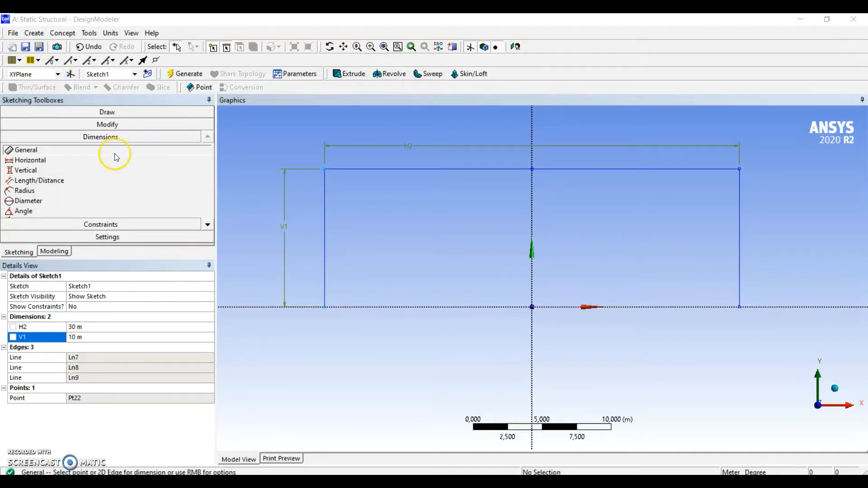
Sketch a short vertical line down the Y axis from the midpoint of the frame's top line
click(113, 113)
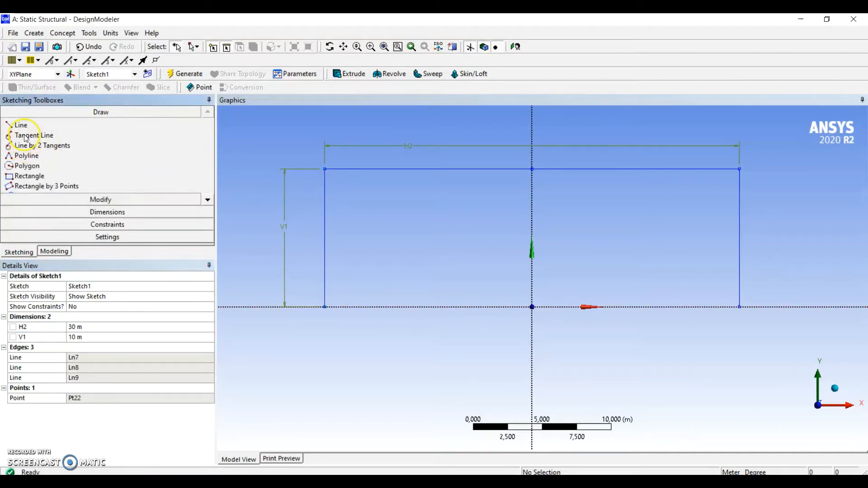
click(21, 125)
click(532, 169)
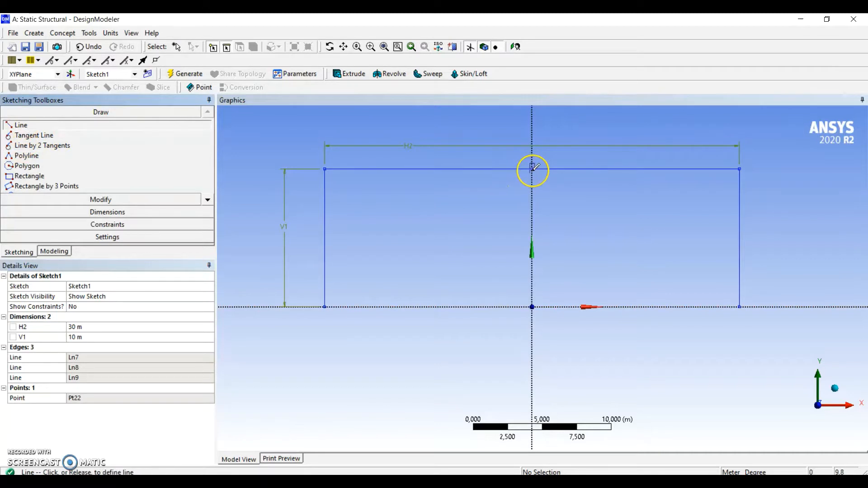
click(532, 207)
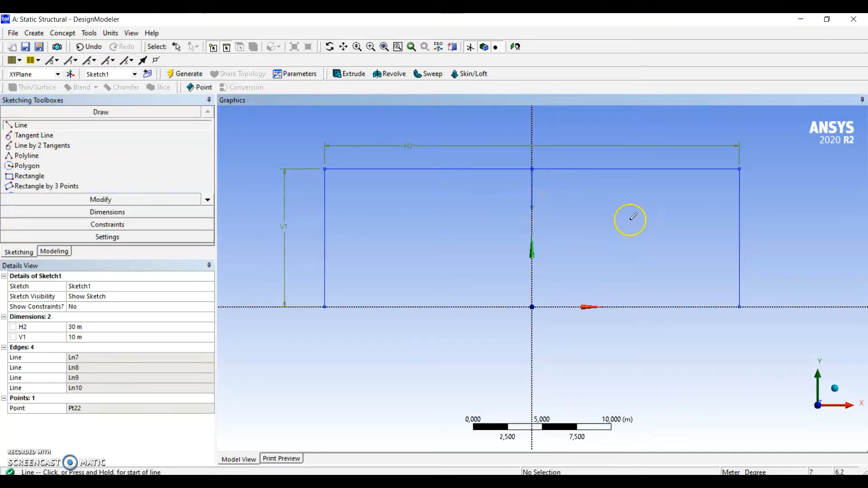
Sketch a three-point arc between the lower ends of the frame's legs, passing through the lower end of the short central vertical
click(211, 202)
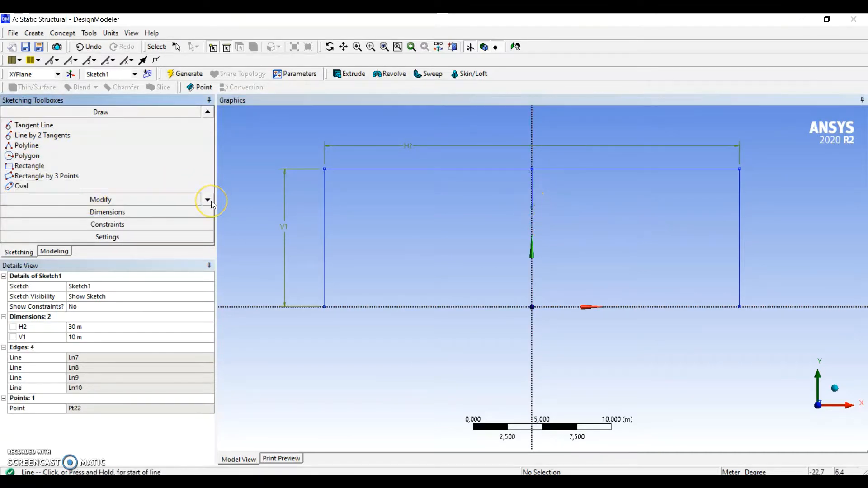
click(211, 202)
click(211, 202)
click(210, 203)
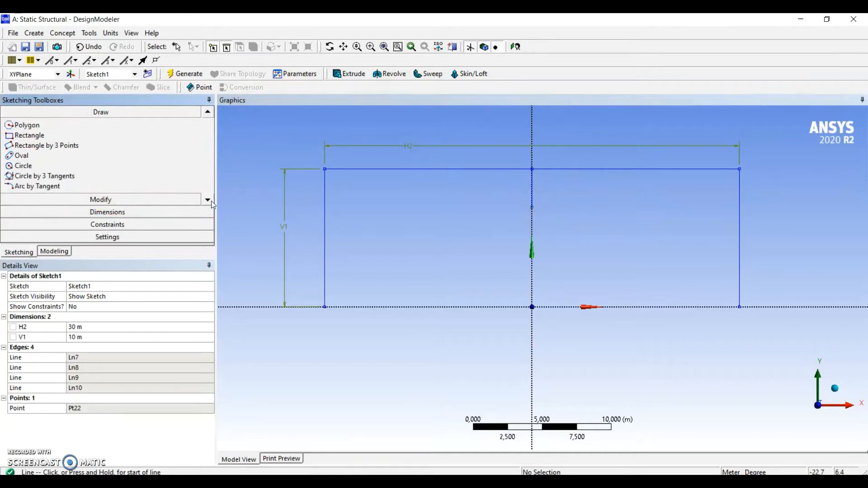
click(211, 201)
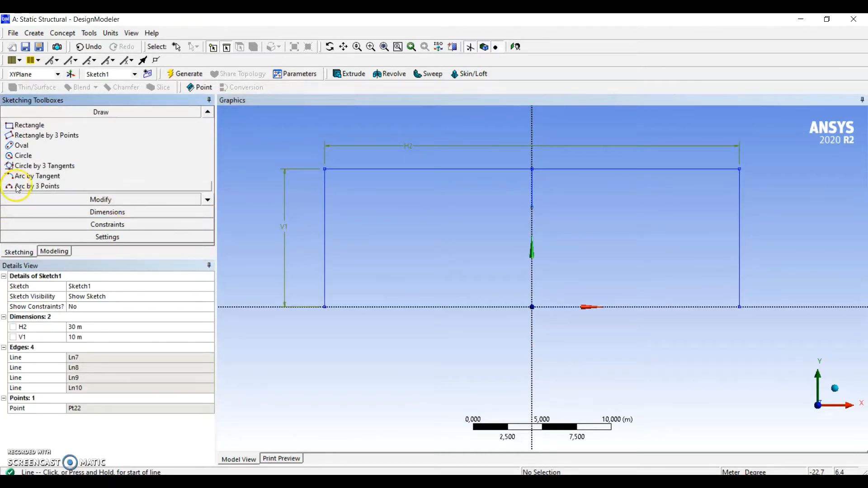
click(324, 307)
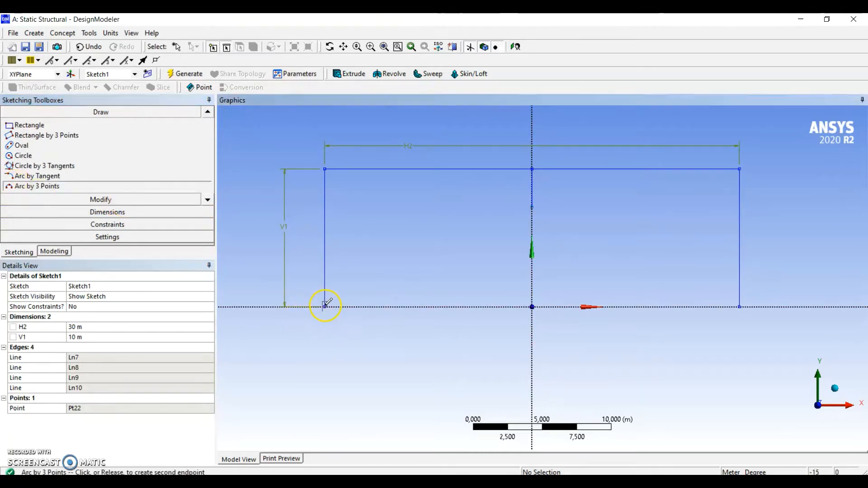
click(740, 307)
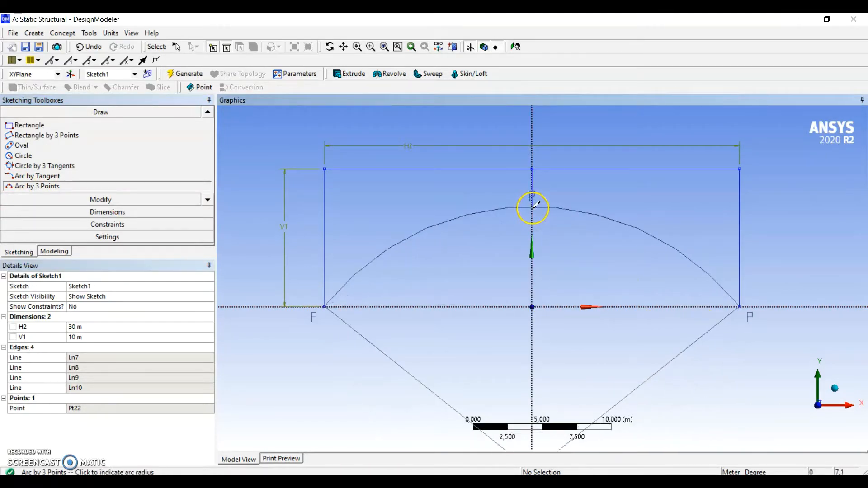
click(532, 208)
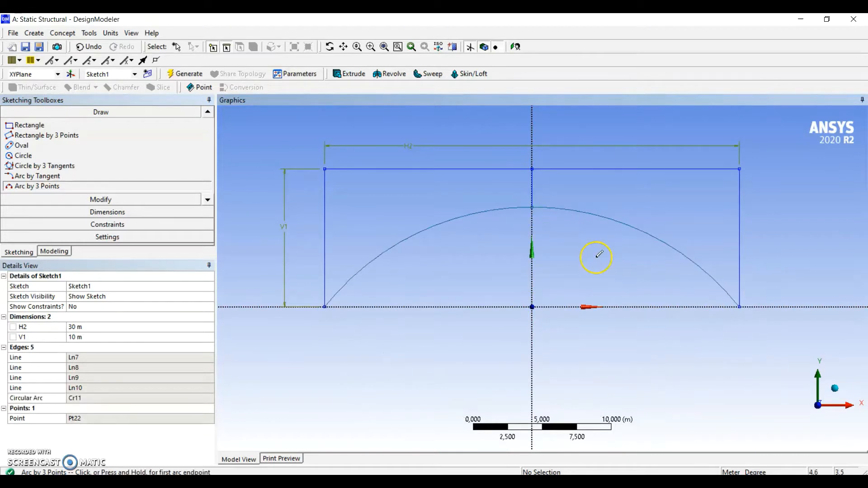
Dimension the short central vertical between the top line and the arc's crown and set its length to 2 m
click(119, 214)
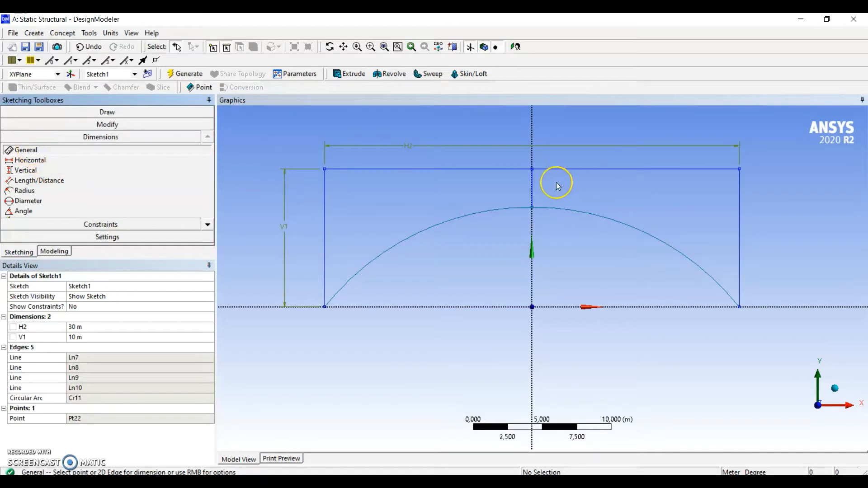
click(532, 185)
click(572, 183)
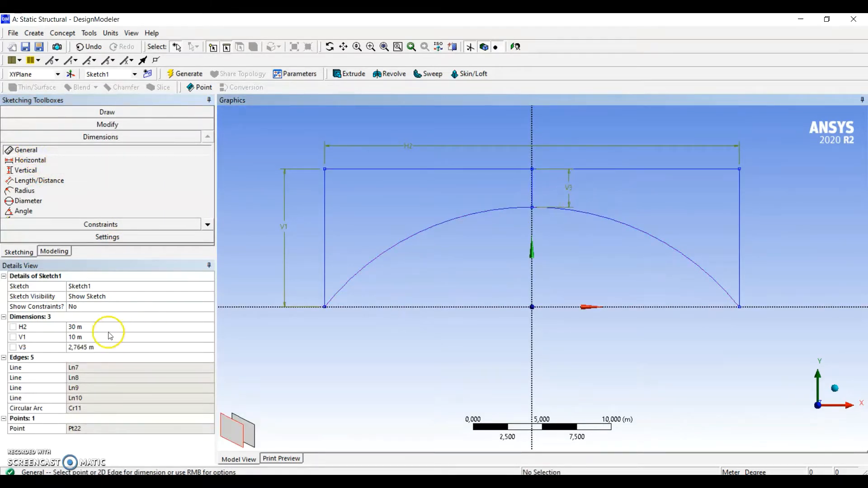
click(93, 348)
text(2)
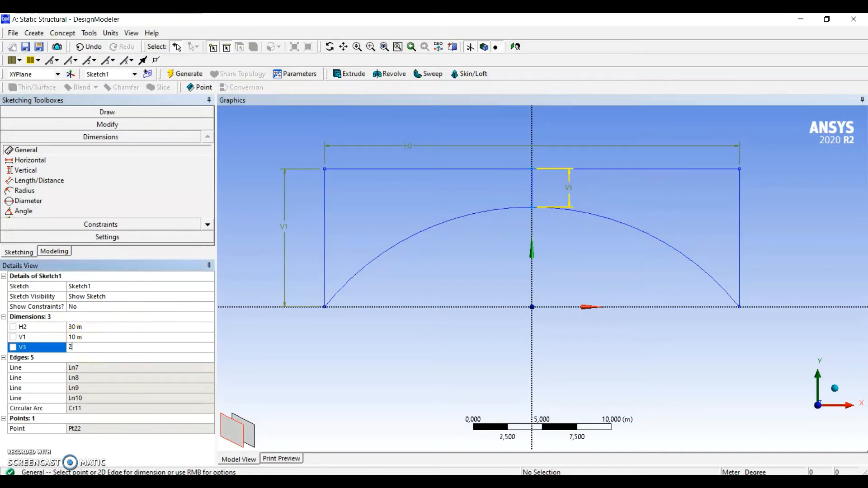
key(Return)
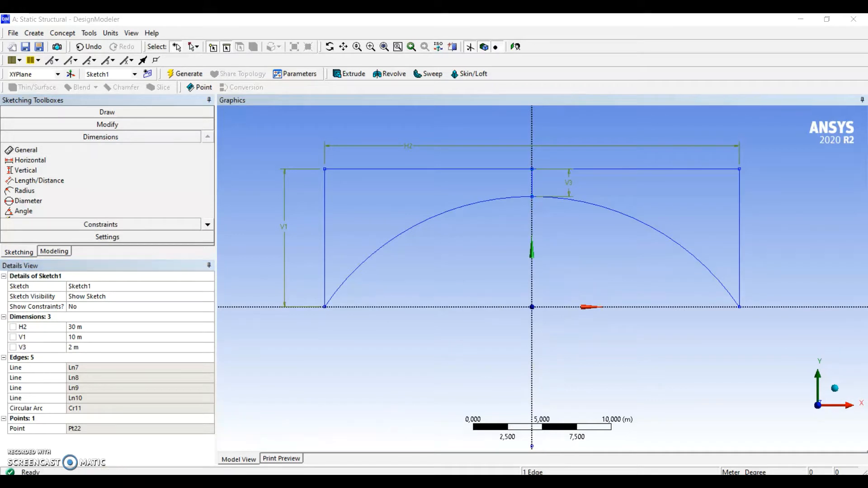
Sketch two vertical lines from the top line down to the arc, one on each side of the central vertical
click(107, 115)
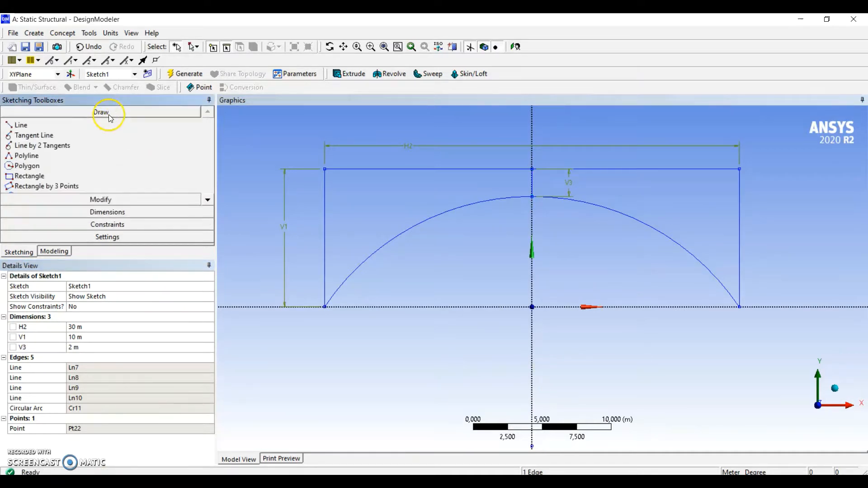
click(21, 125)
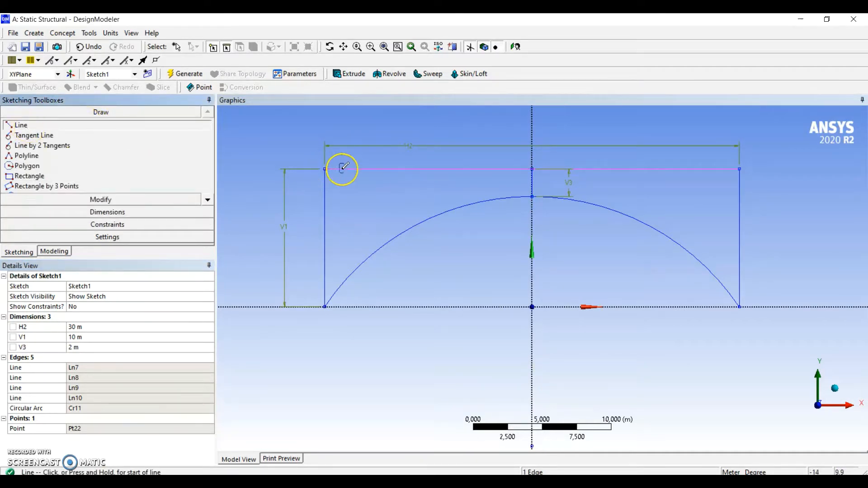
click(396, 168)
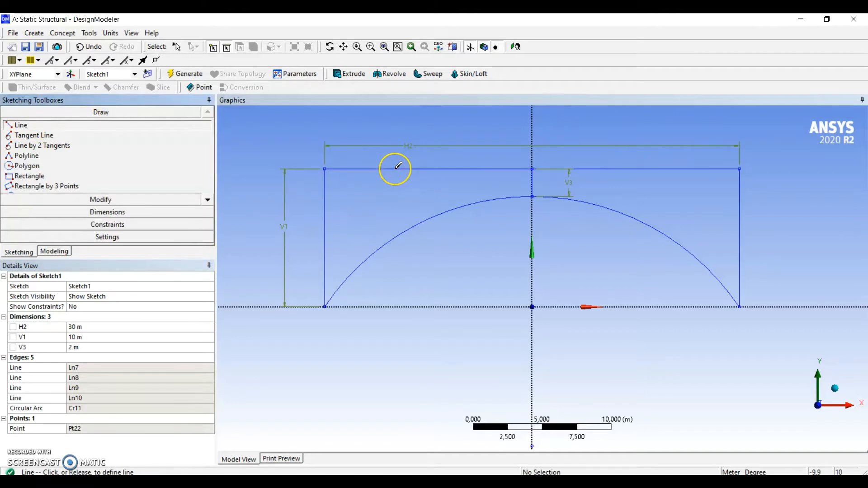
click(394, 237)
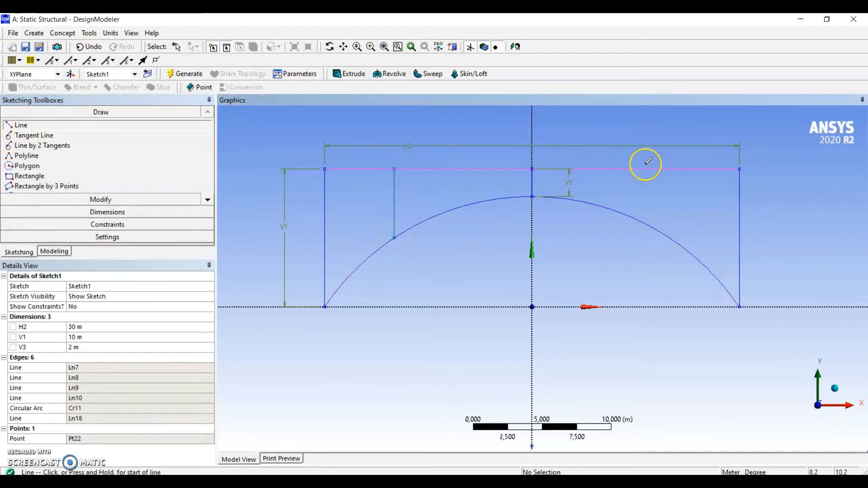
click(661, 169)
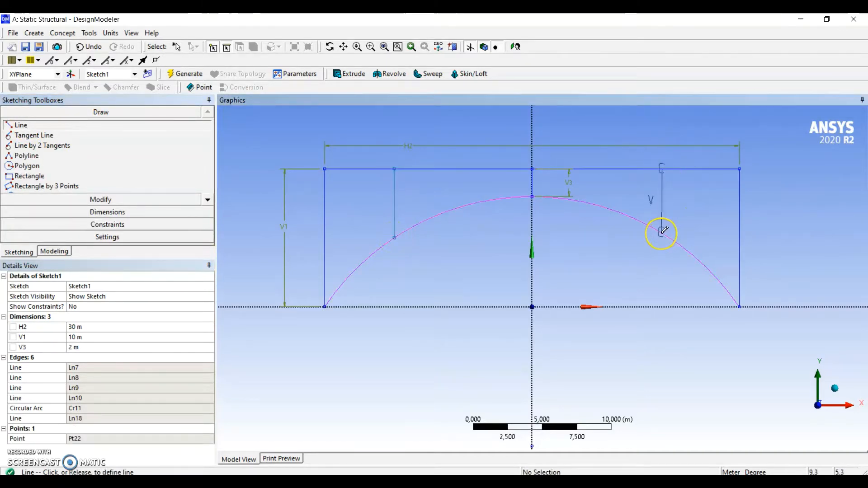
click(662, 233)
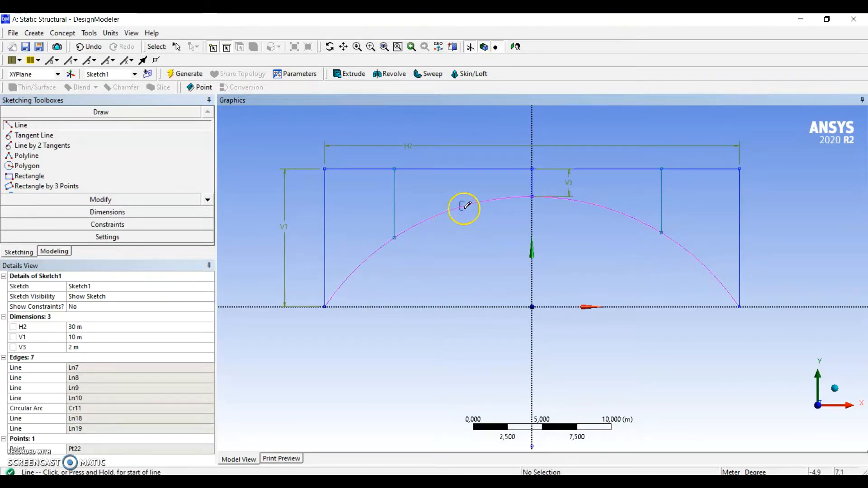
Sketch four diagonals: from both top corners to the outer verticals' feet on the arc, and from those verticals' upper ends to the arc's crown
click(325, 168)
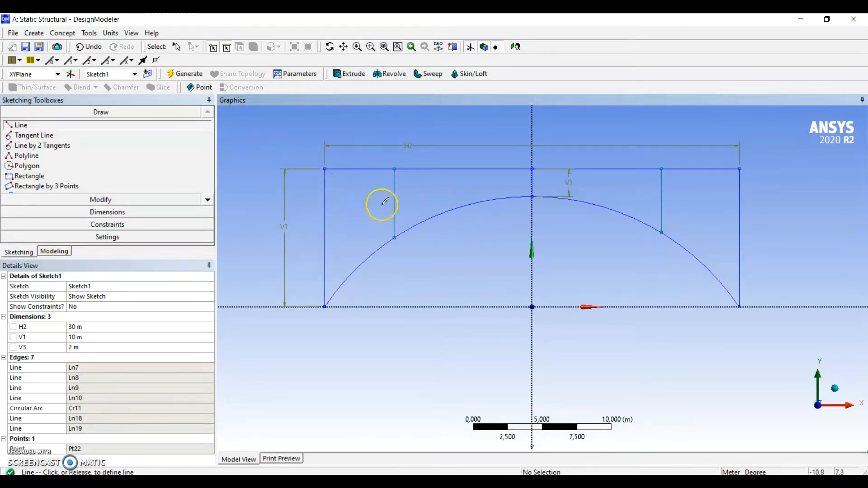
click(395, 237)
click(394, 168)
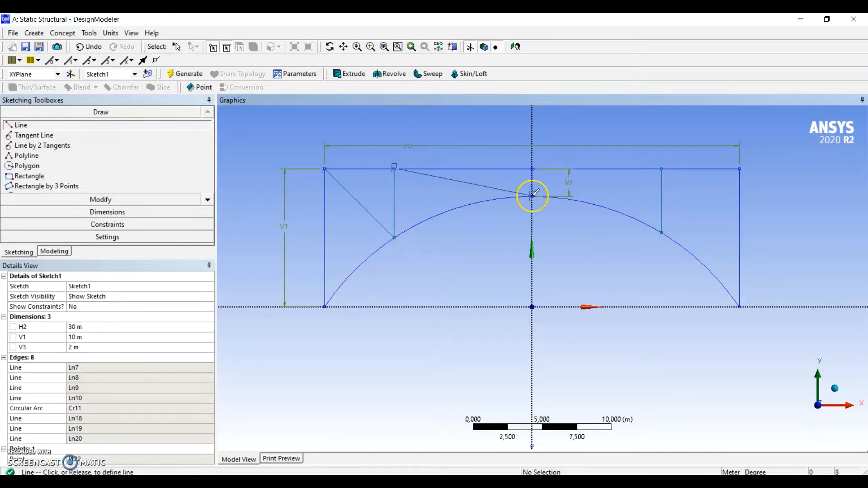
click(533, 195)
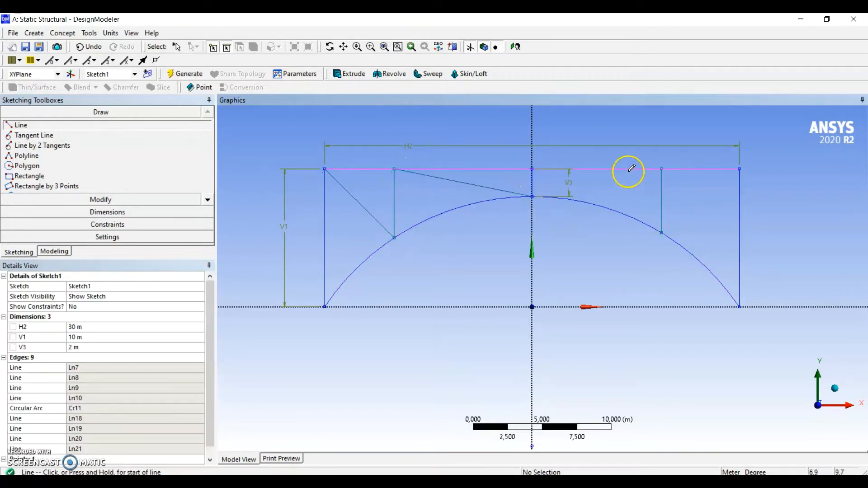
click(662, 168)
click(533, 196)
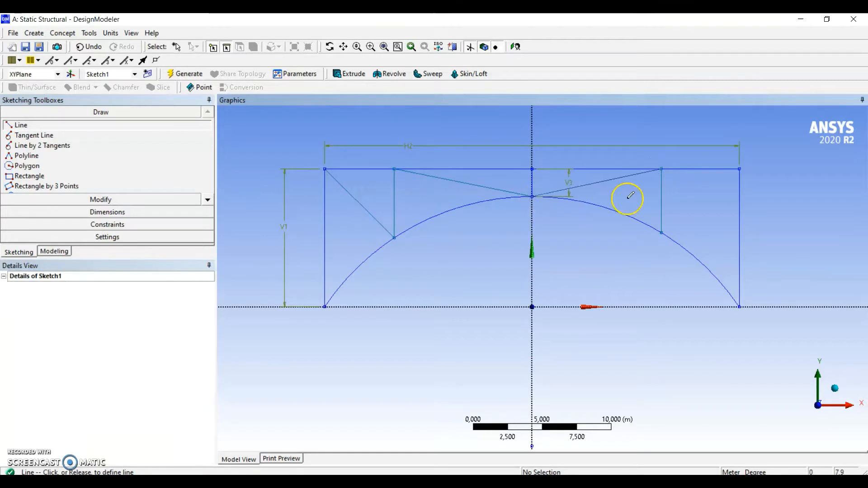
click(740, 169)
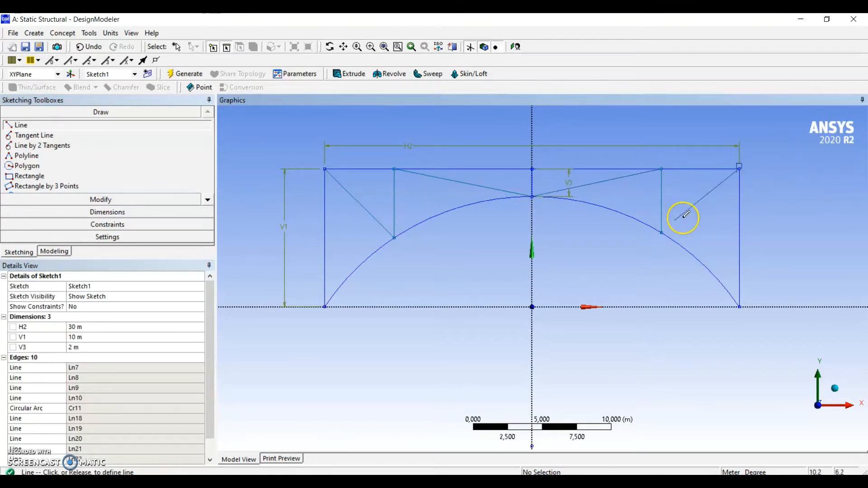
click(662, 233)
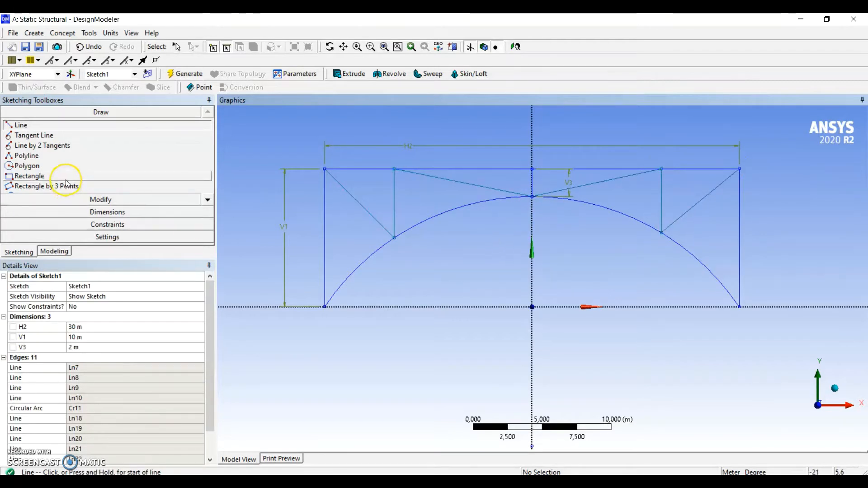
Add a horizontal dimension between the left leg and the left intermediate vertical and set it to 7.5 m
click(107, 212)
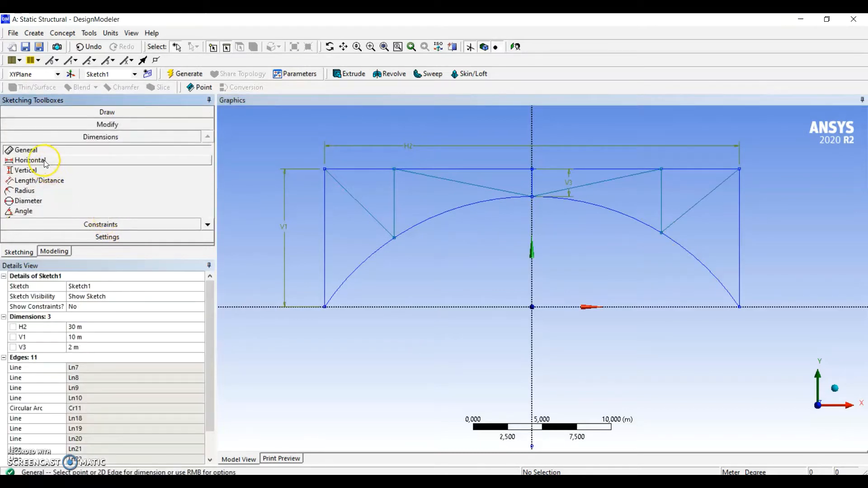
click(30, 160)
click(325, 212)
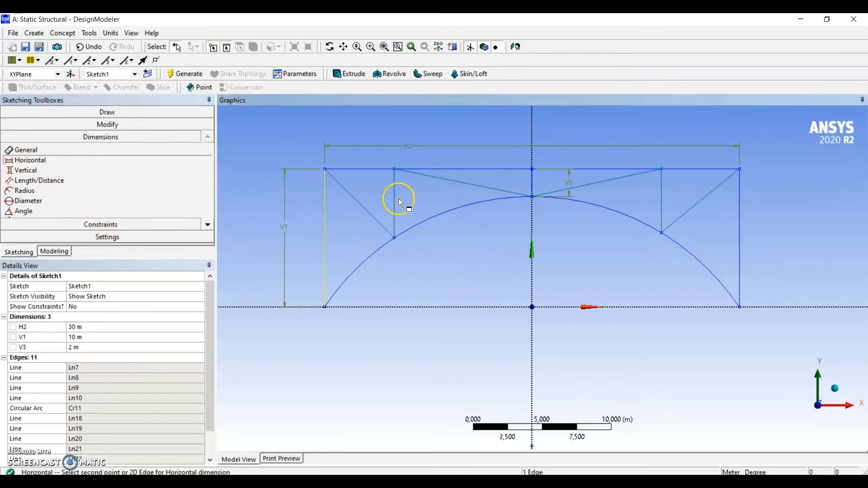
click(393, 200)
click(359, 158)
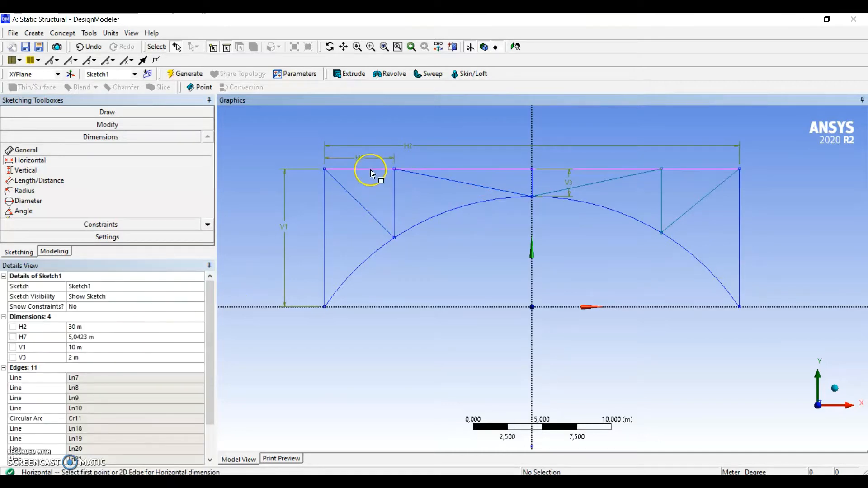
click(105, 337)
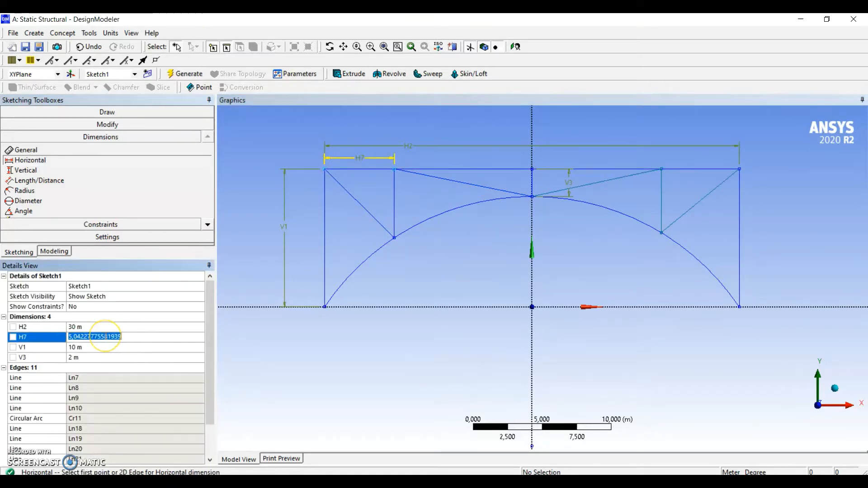
text(7,5)
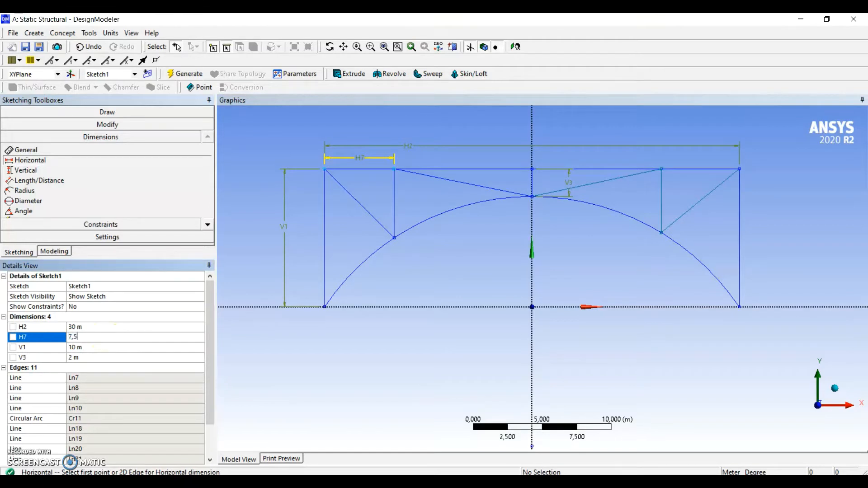
key(Return)
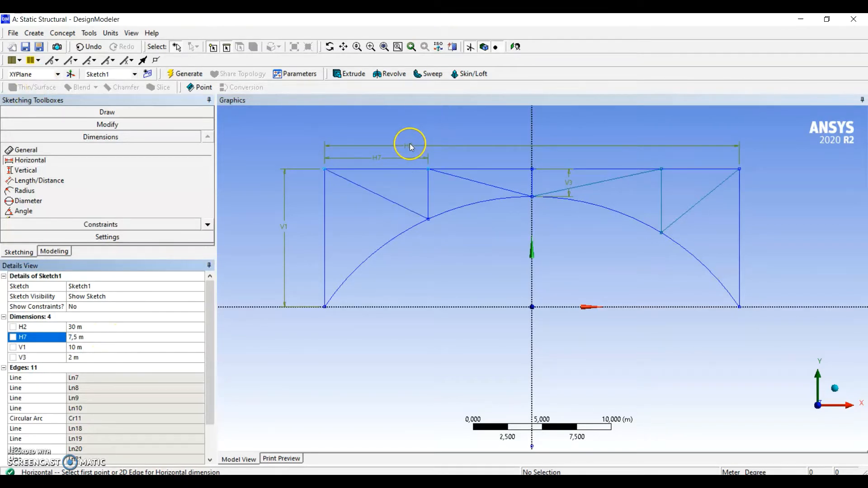
Apply an Equal Length constraint between the left and right intermediate verticals
click(210, 225)
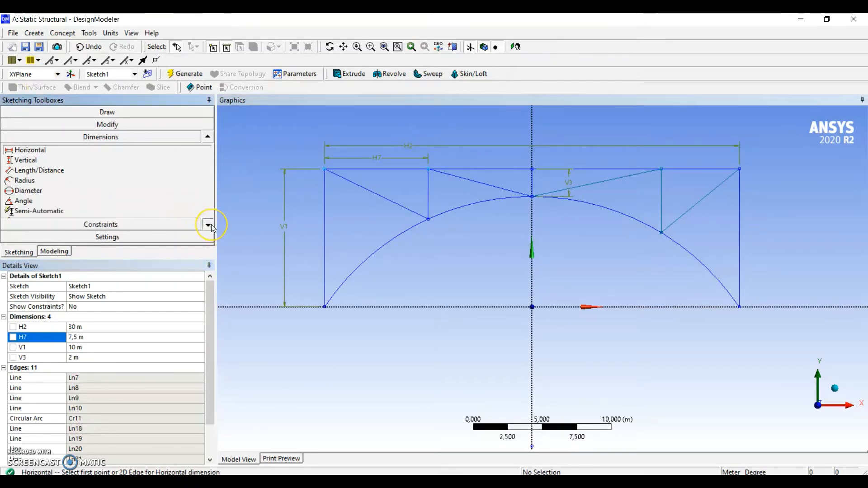
click(211, 225)
click(211, 225)
click(211, 224)
click(210, 225)
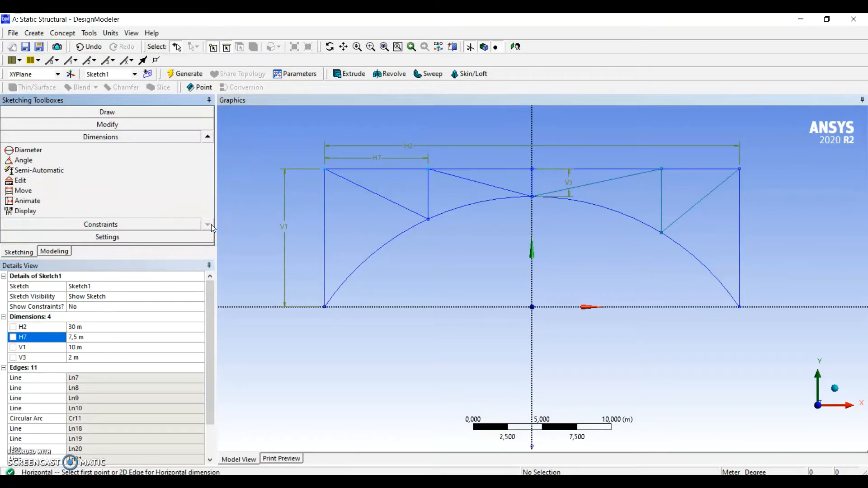
click(121, 224)
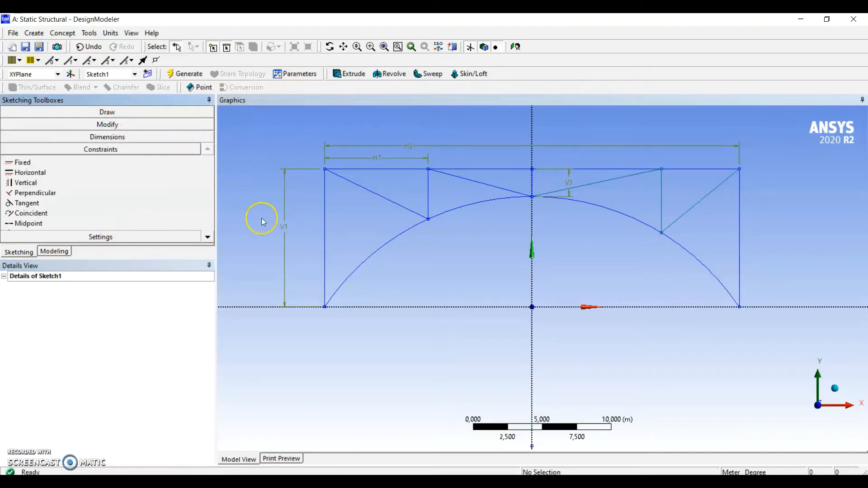
click(207, 237)
click(208, 237)
click(208, 237)
click(208, 237)
click(207, 237)
click(208, 238)
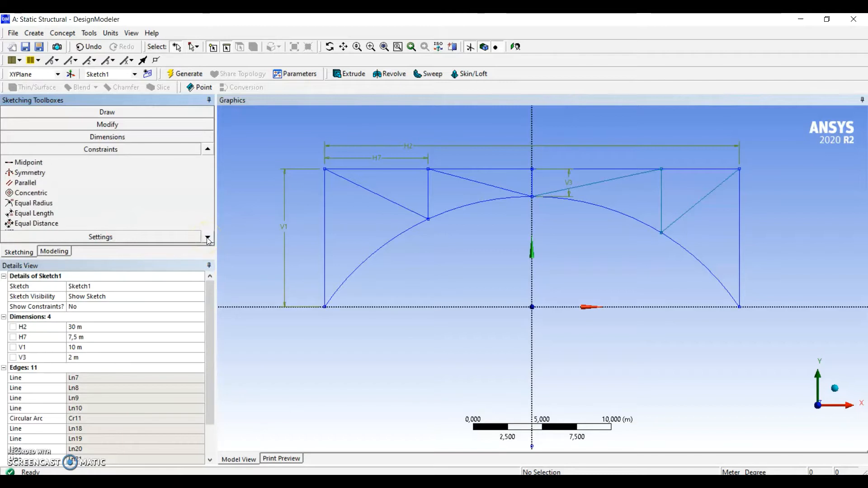
click(25, 213)
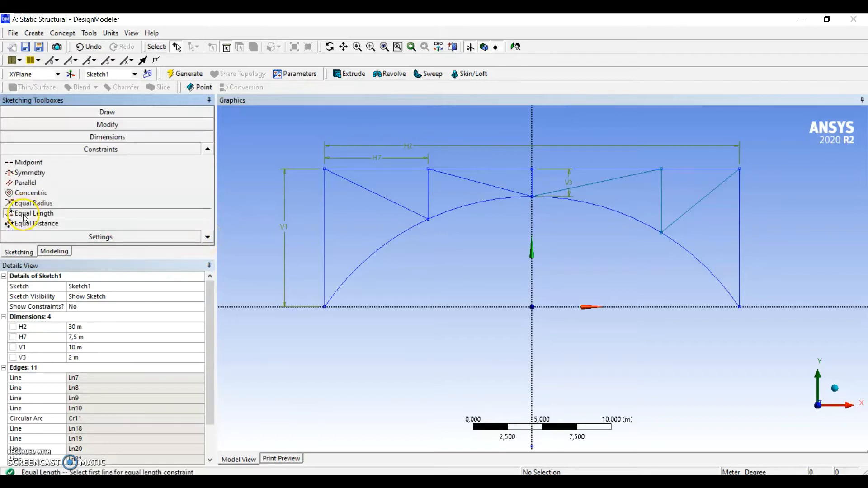
click(429, 199)
click(660, 196)
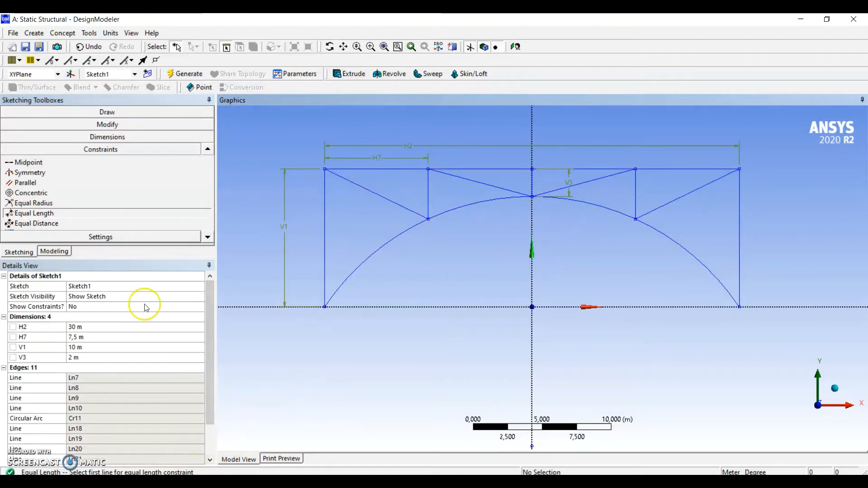
Test the Equal Length constraint by changing the left intermediate vertical's horizontal dimension to 10 m and back to 7.5 m
click(97, 338)
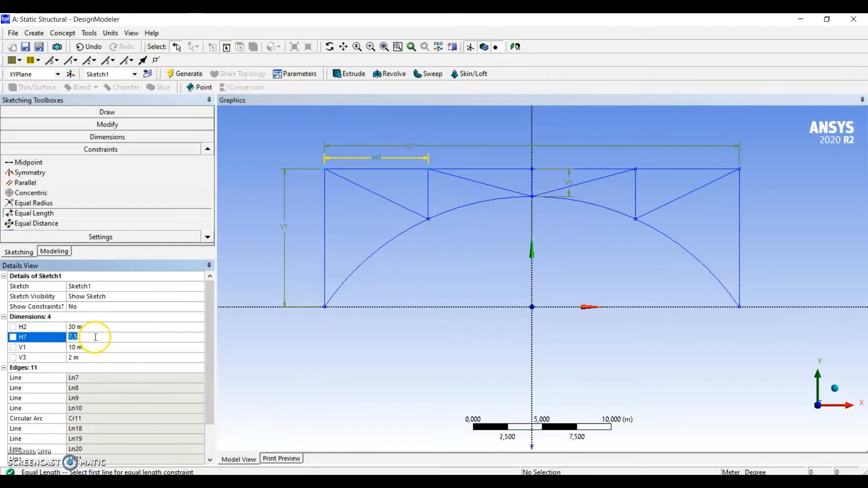
text(10)
key(Return)
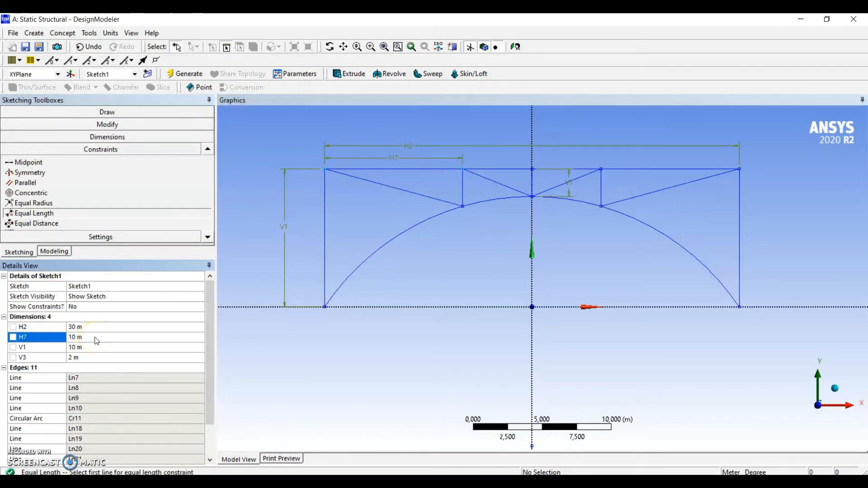
text(7,5)
key(Return)
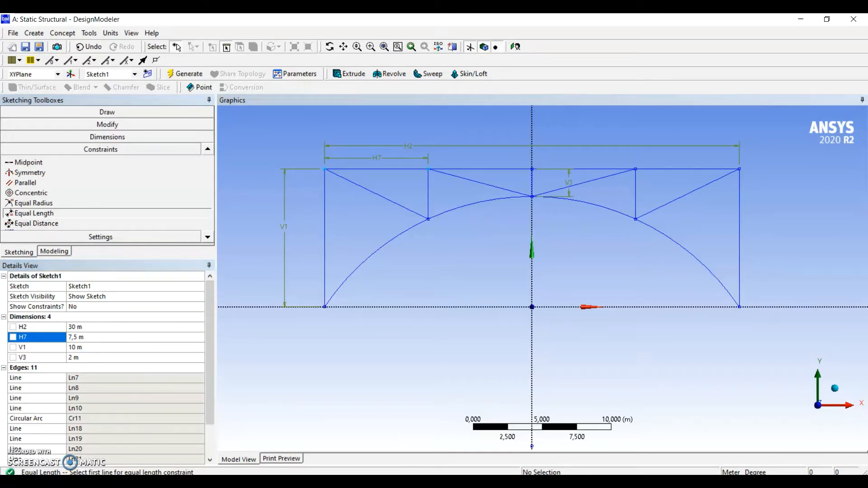
Generate a line body from Sketch1 using Lines From Sketches and show the line body's details
click(54, 251)
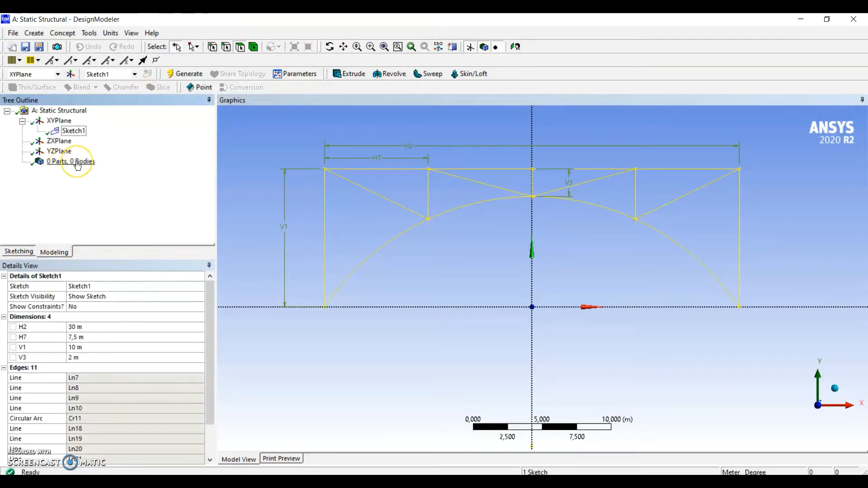
click(63, 33)
click(89, 59)
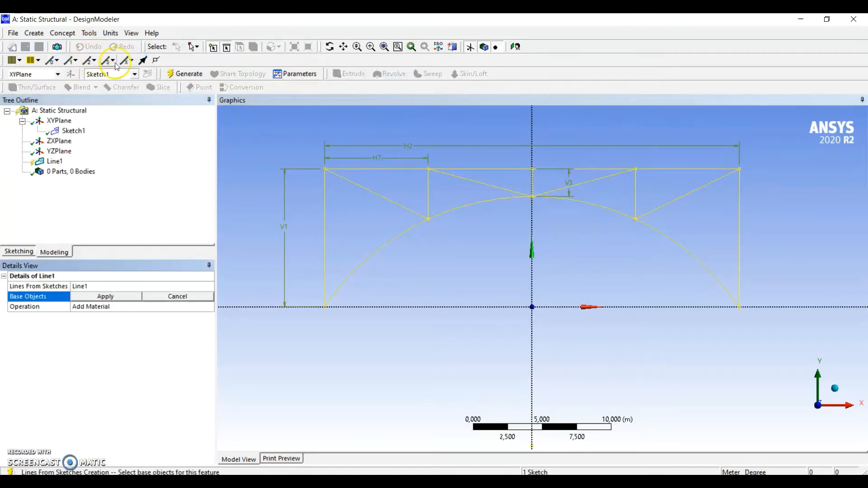
click(72, 131)
click(104, 297)
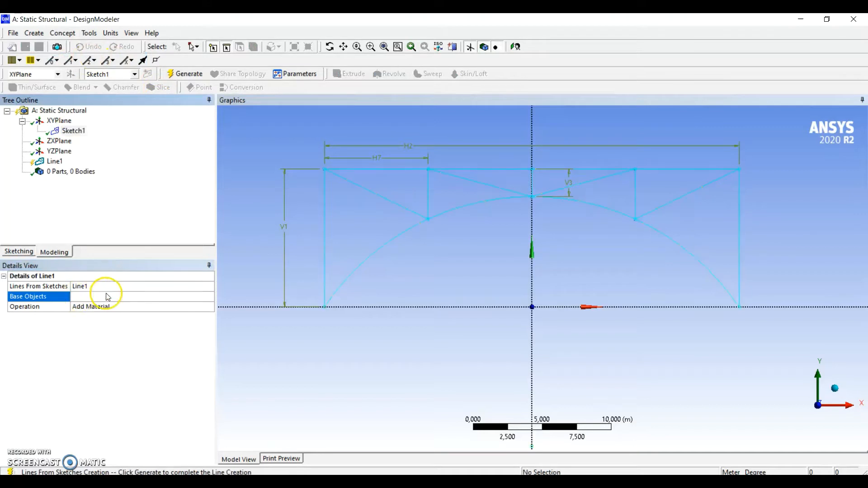
click(184, 74)
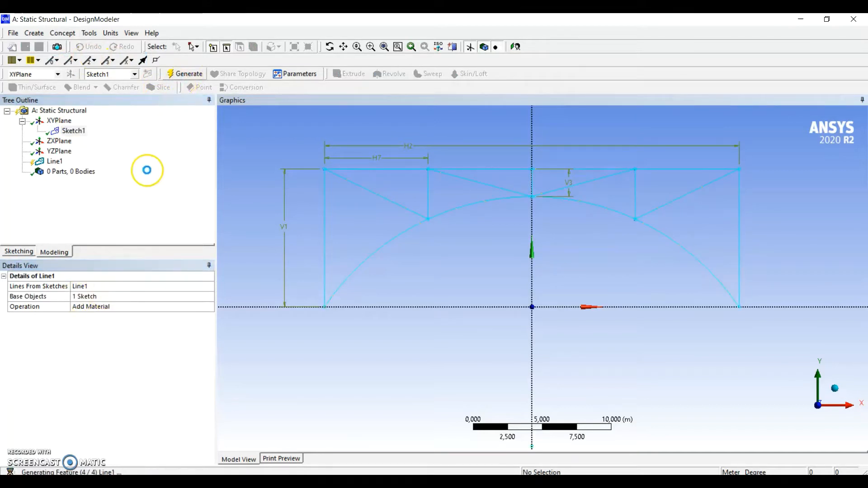
click(23, 171)
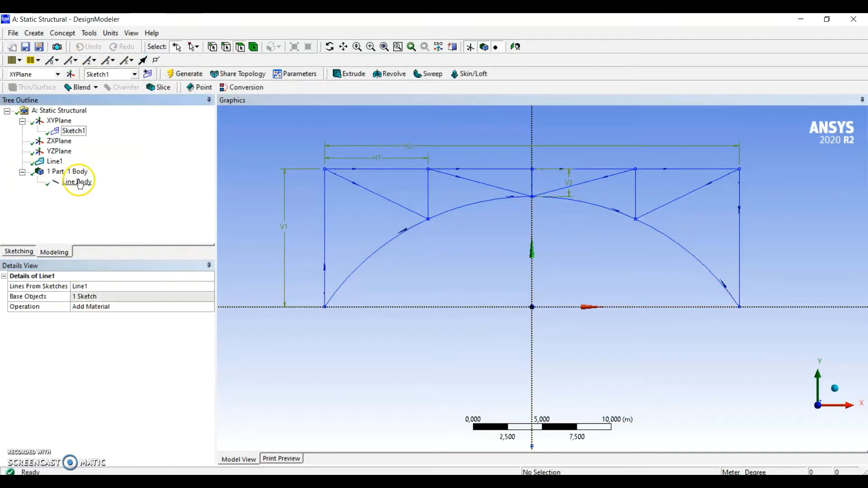
click(80, 182)
ctrl+middle_drag(584, 232, 572, 249)
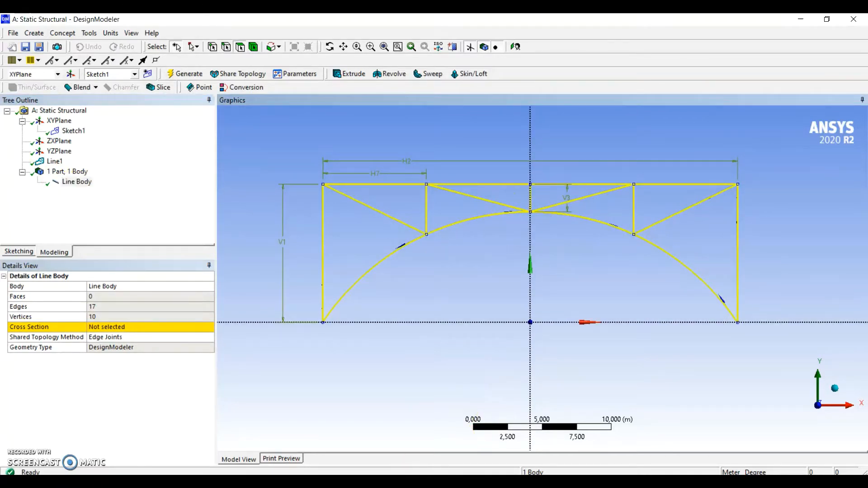
click(186, 177)
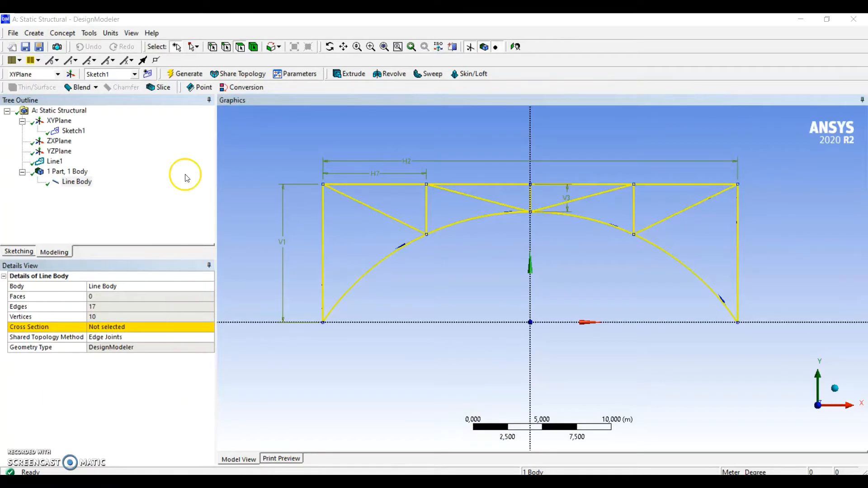
Create a Rectangular Tube cross section
click(62, 32)
click(64, 32)
click(63, 33)
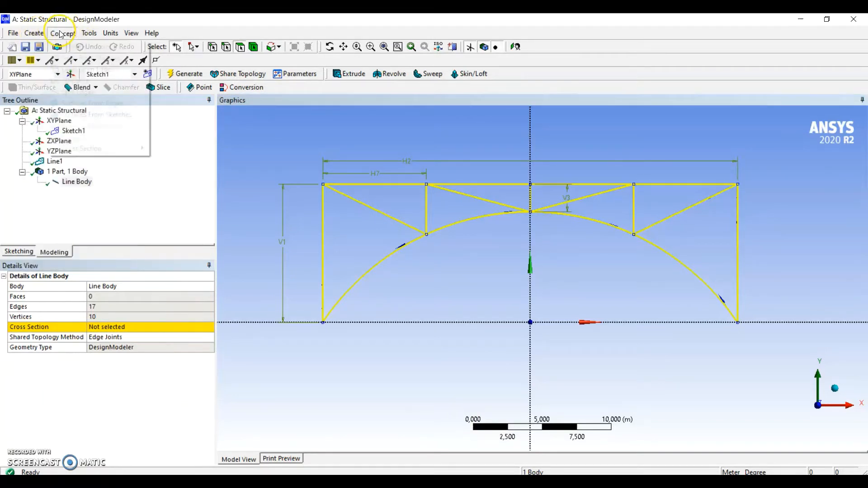
mouse_move(88, 148)
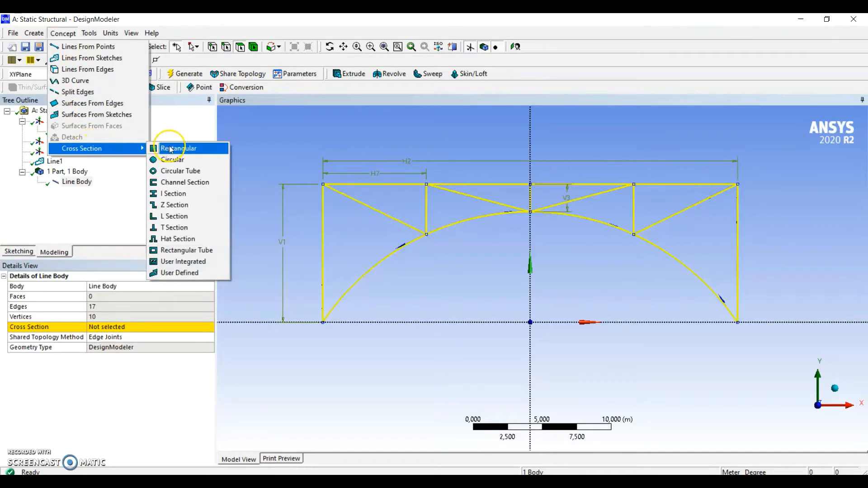
click(184, 249)
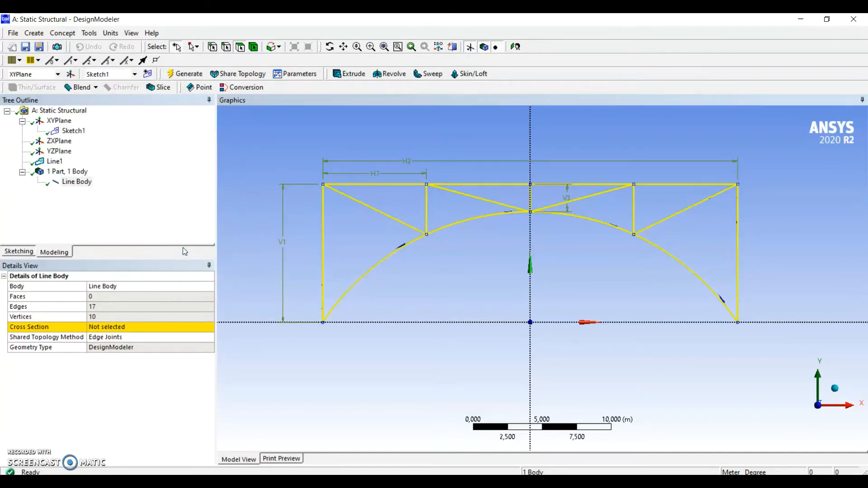
click(187, 244)
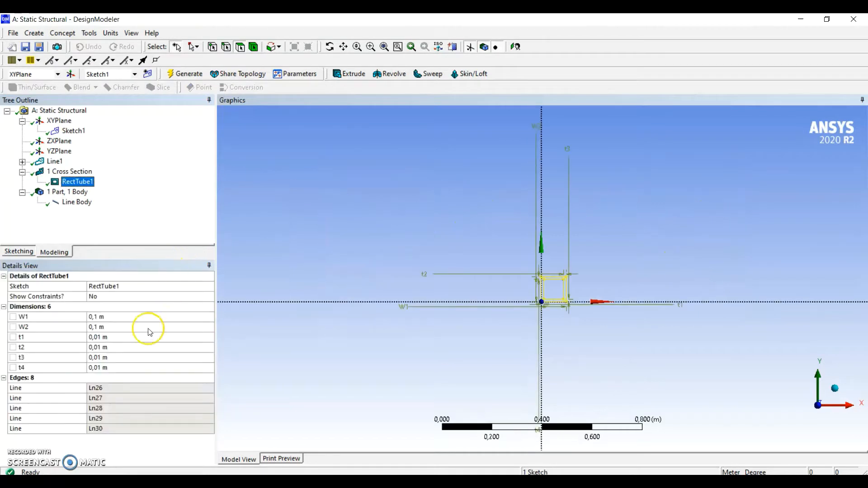
Set the rectangular tube's outer dimensions to W1 0.15 m and W2 0.05 m
click(117, 317)
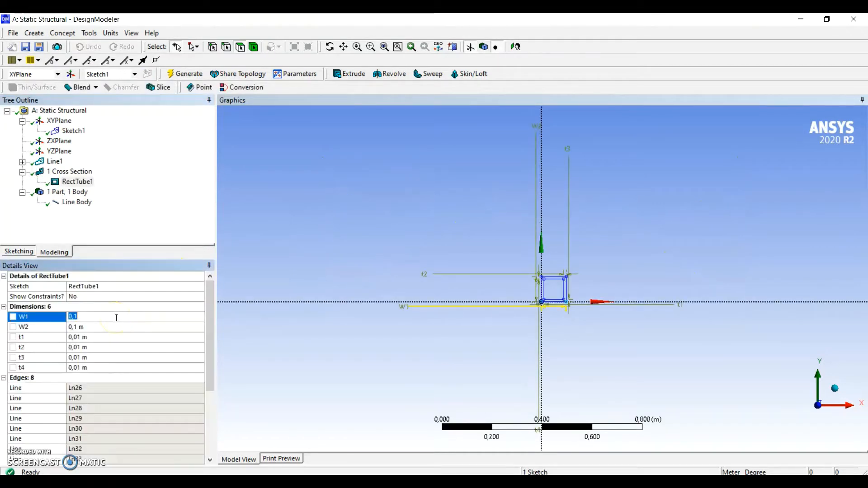
click(116, 318)
key(BackSpace)
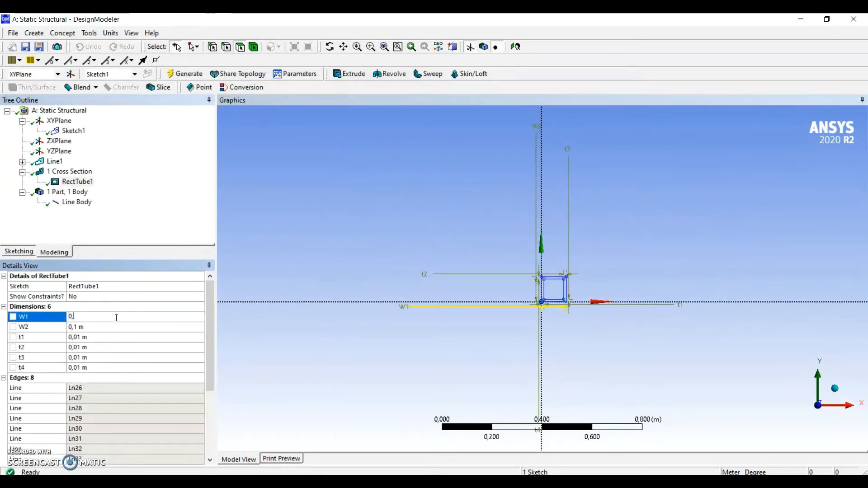
text(0,1)
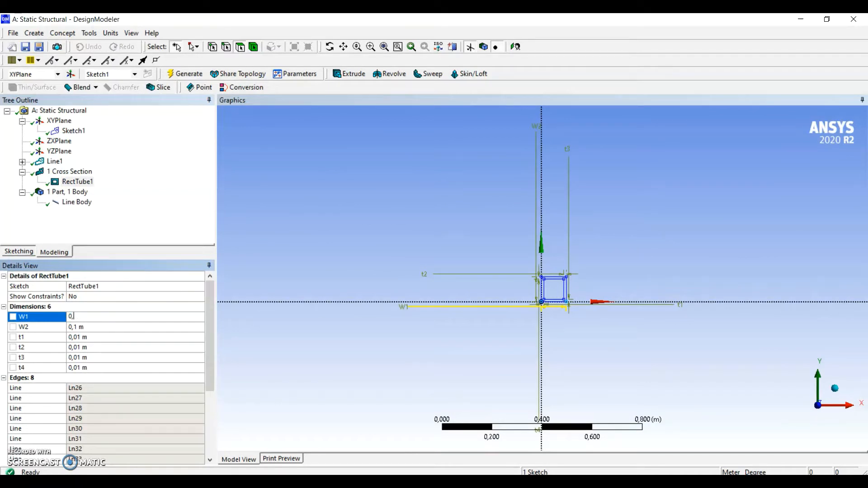
text(5)
key(Return)
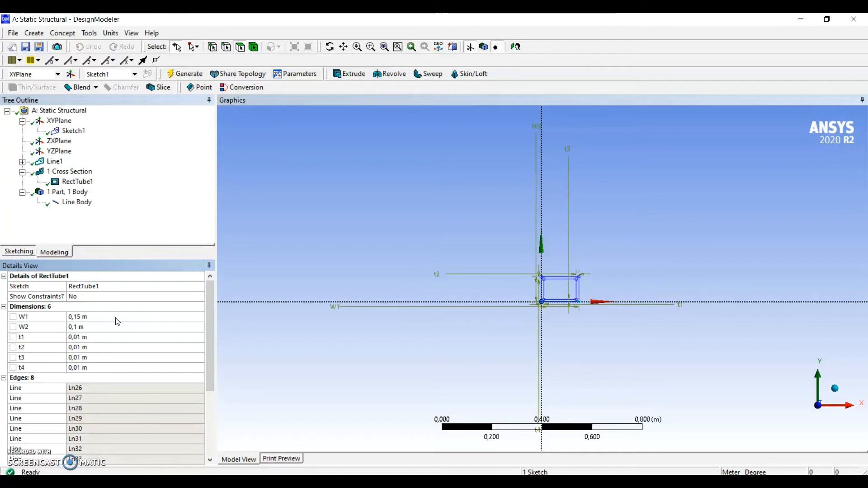
click(112, 326)
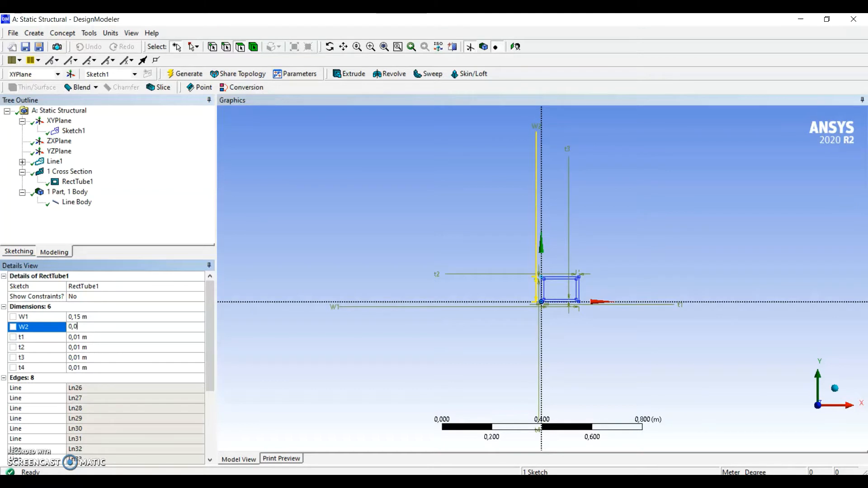
text(0,05)
Set all four wall thicknesses of the rectangular tube, t1 to t4, to 0.003 m
click(101, 336)
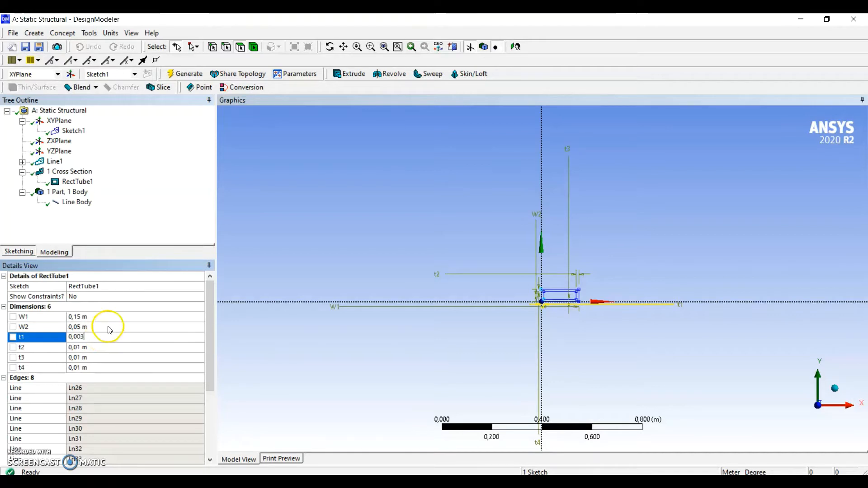
drag(98, 338, 59, 343)
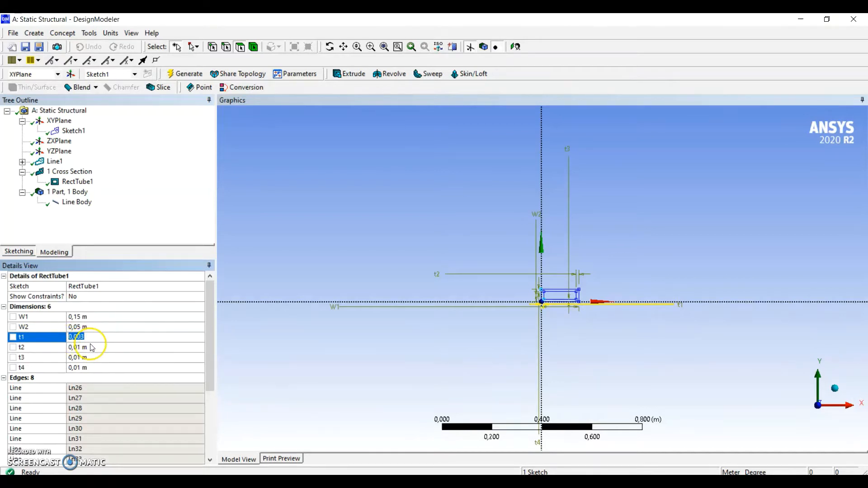
click(62, 348)
text(0,003)
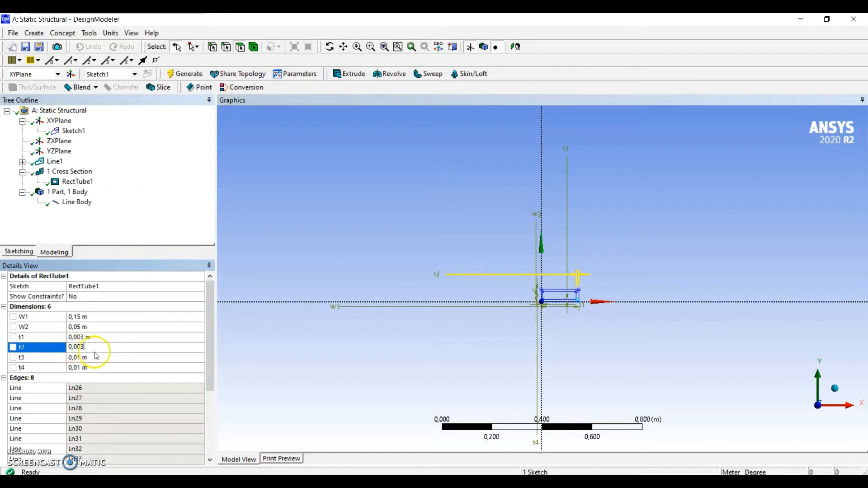
click(58, 357)
text(0,003)
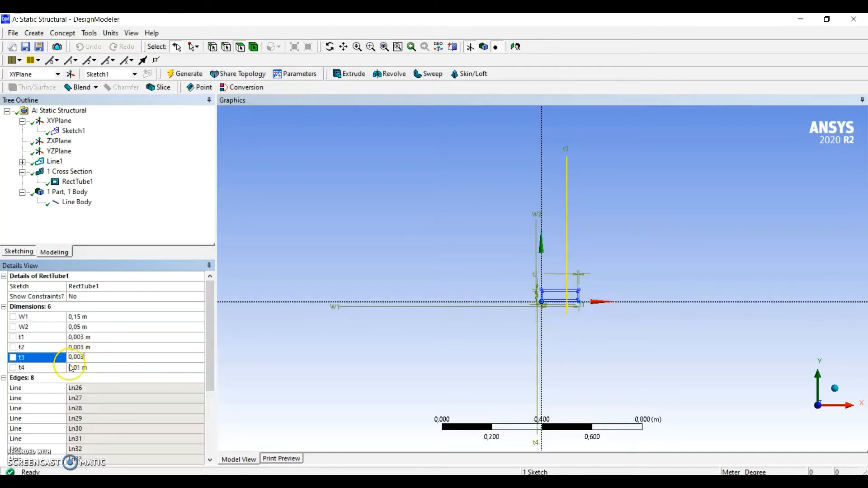
click(91, 368)
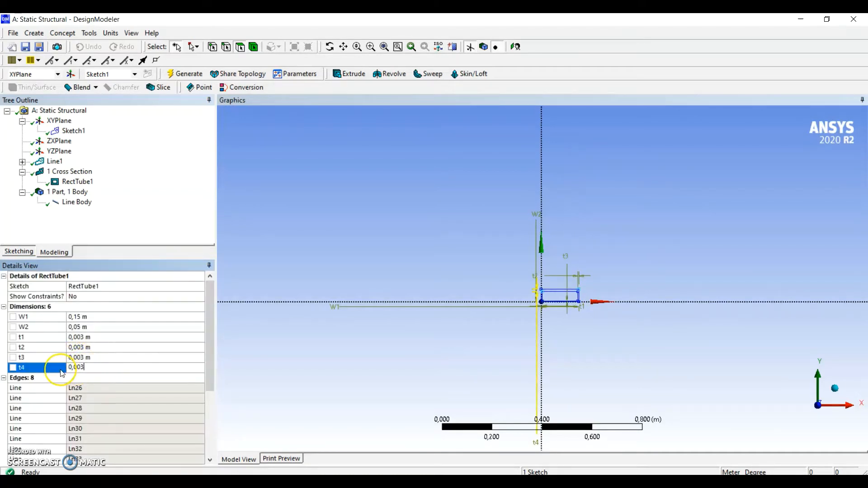
key(Return)
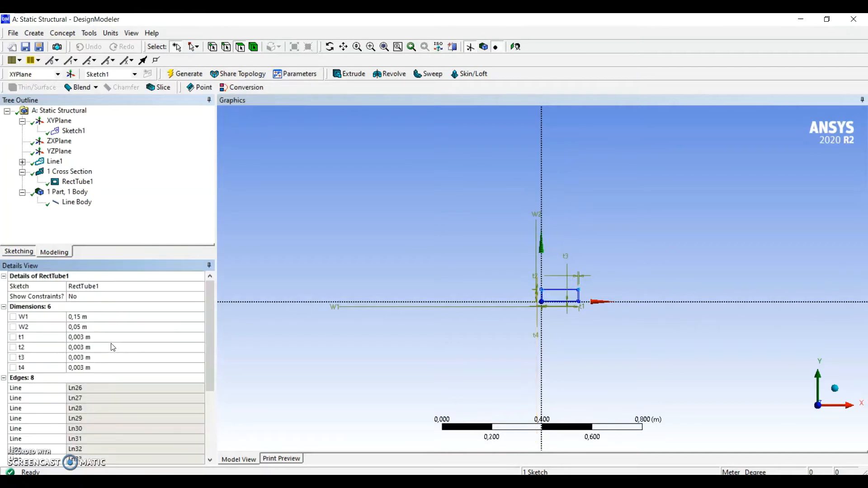
scroll(579, 333, up, 3)
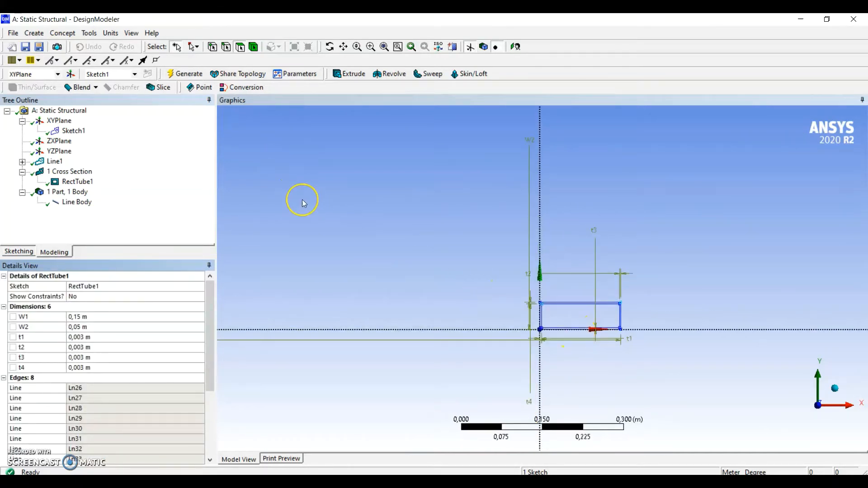
Assign the RectTube1 cross section to the line body
click(74, 202)
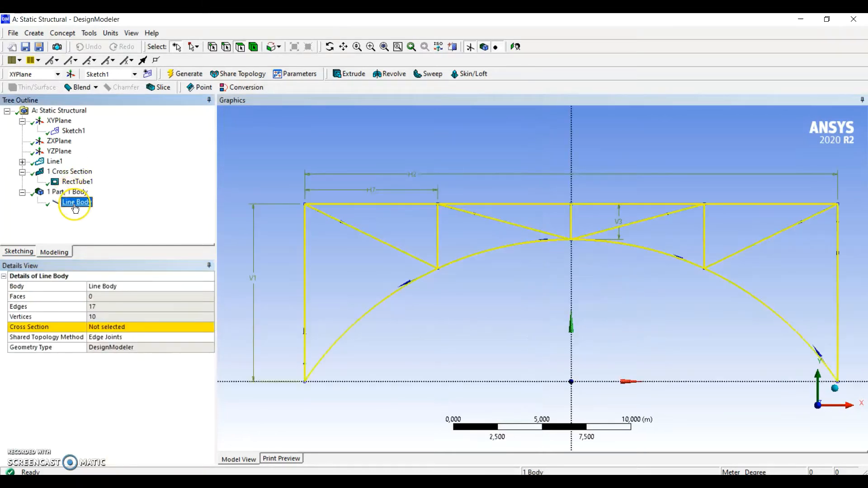
click(165, 326)
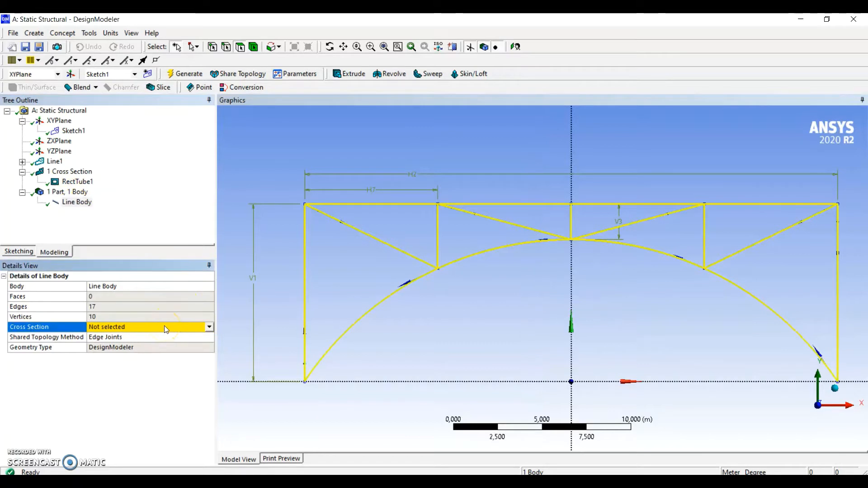
click(209, 327)
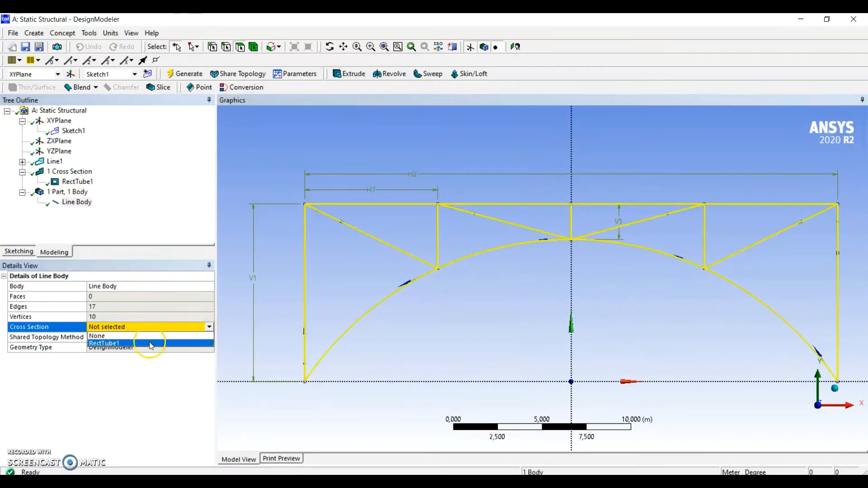
click(105, 347)
click(267, 279)
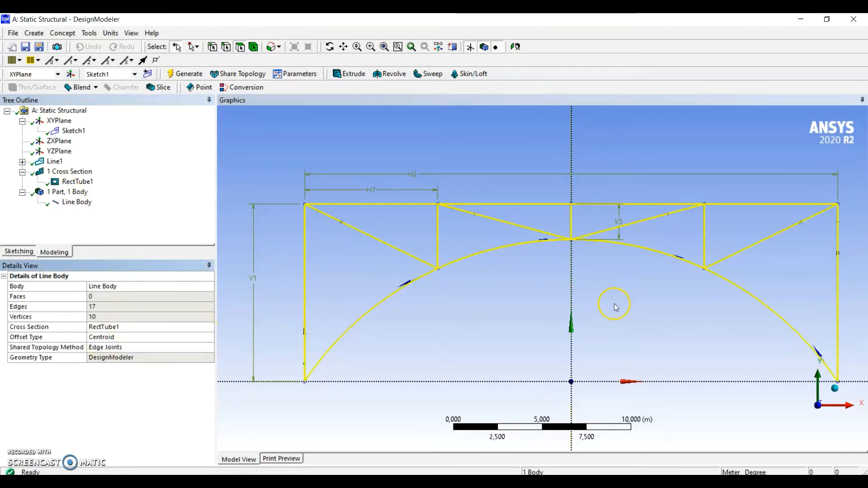
View the frame isometrically, hide the plane display and turn on Cross Section Solids
click(835, 388)
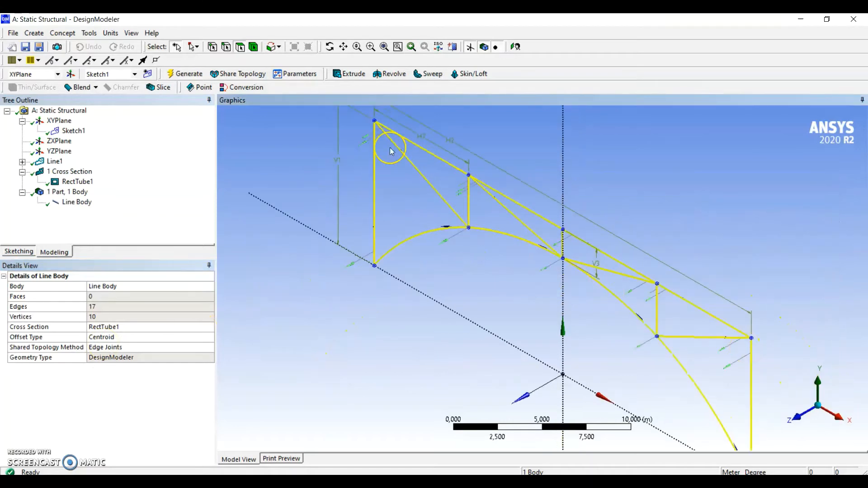
click(474, 48)
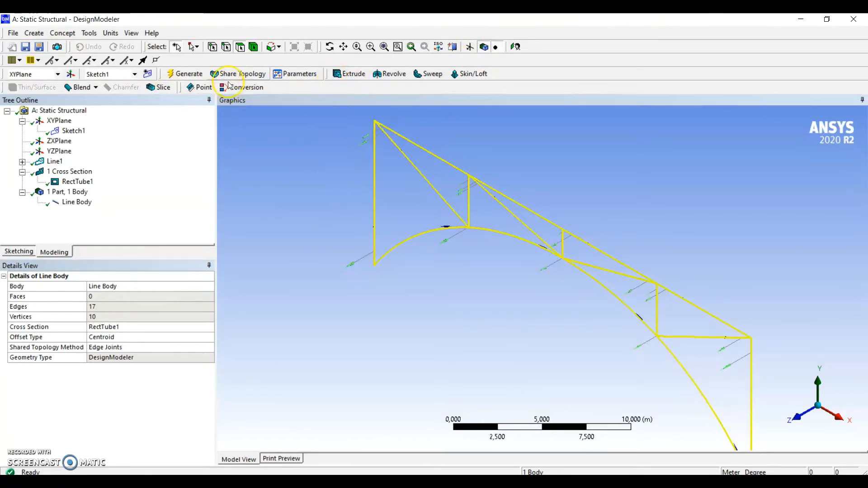
click(132, 33)
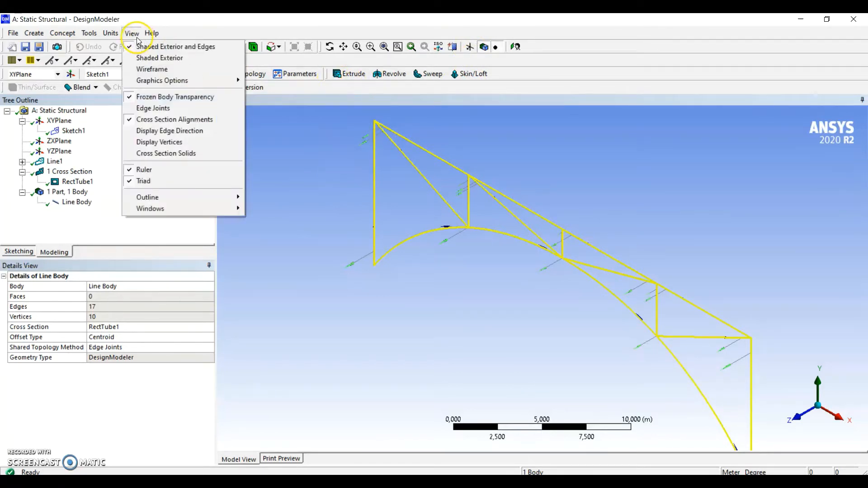
click(166, 154)
Examine the tube profile on the frame members up close, in isometric view and face-on near the top chord
scroll(546, 239, up, 2)
scroll(547, 238, up, 2)
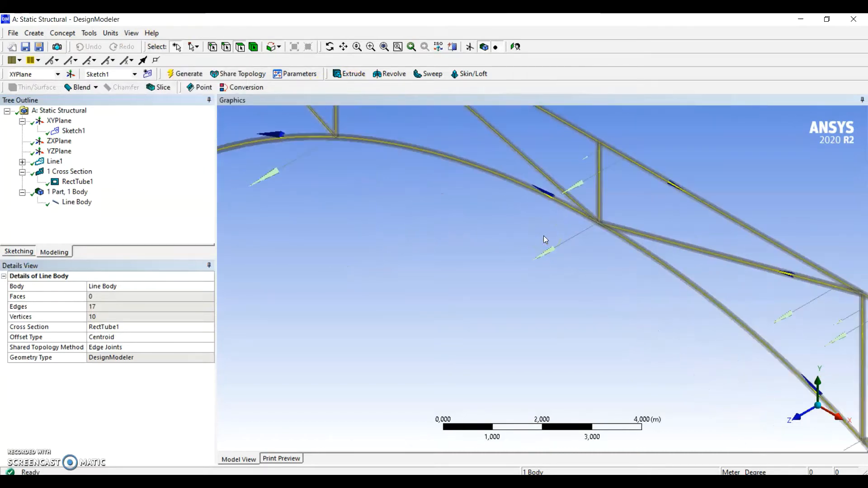
click(798, 416)
ctrl+middle_drag(688, 272, 629, 354)
scroll(514, 165, up, 4)
ctrl+middle_drag(559, 148, 723, 407)
scroll(680, 402, up, 2)
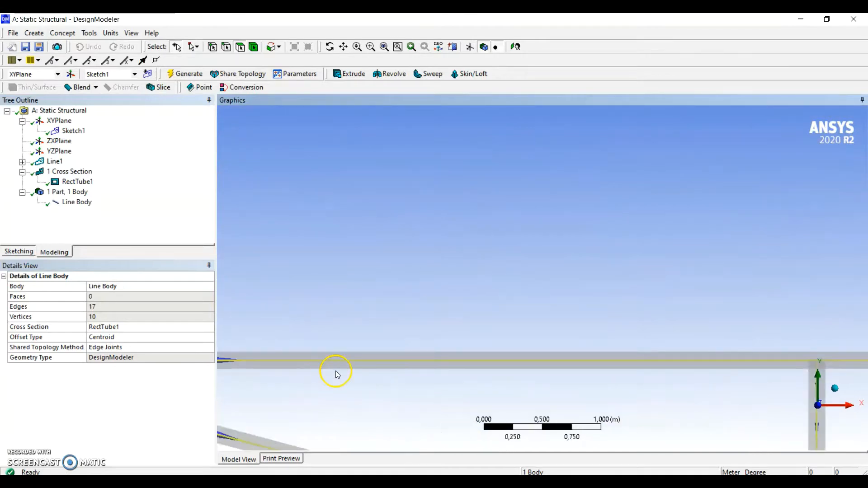
Examine the frame members along the top chord, then the whole arch frame face-on
ctrl+middle_drag(334, 373, 739, 202)
scroll(319, 205, up, 1)
scroll(319, 204, down, 8)
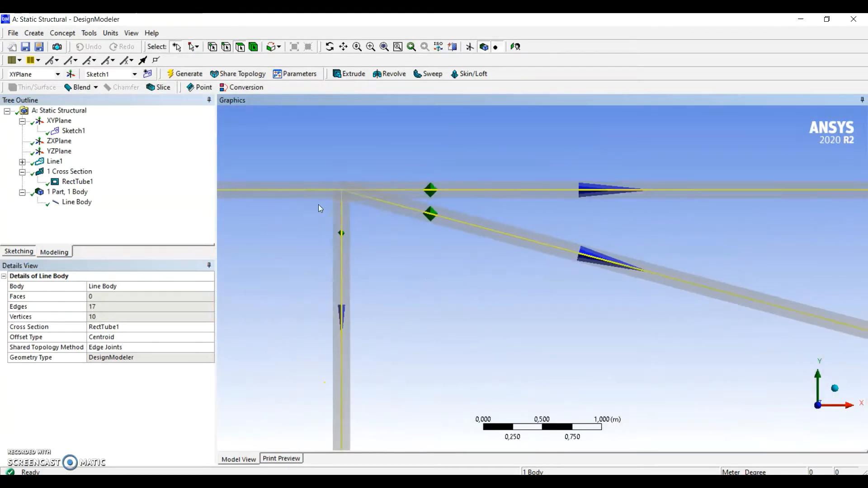
scroll(481, 261, down, 1)
ctrl+middle_drag(506, 279, 442, 237)
scroll(443, 237, down, 4)
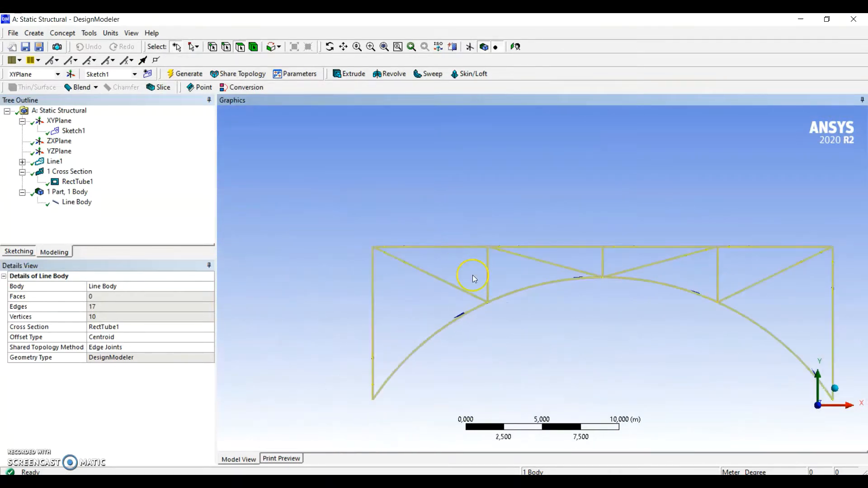
ctrl+middle_drag(506, 297, 446, 255)
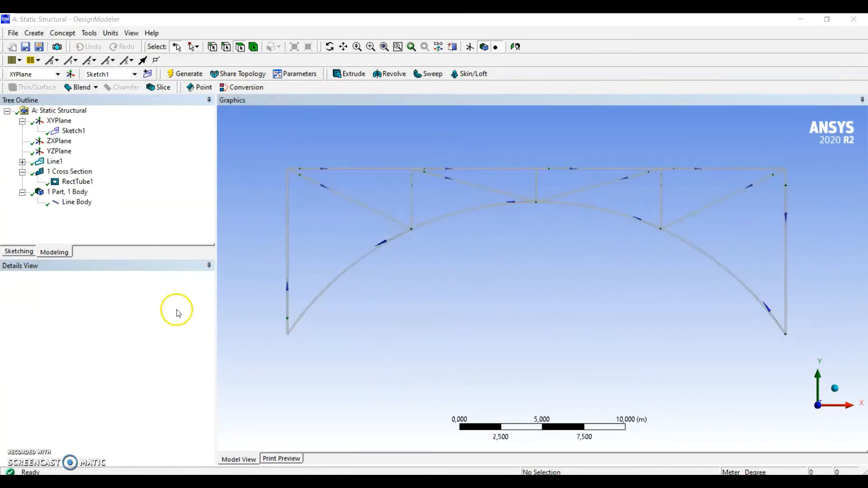
Create a plane based on XYPlane with an Offset Z transform of 5 m and generate it
click(60, 121)
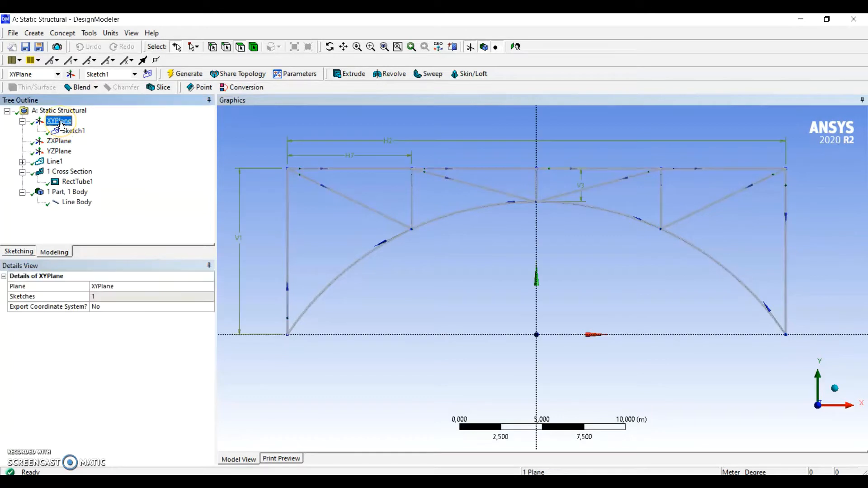
click(70, 73)
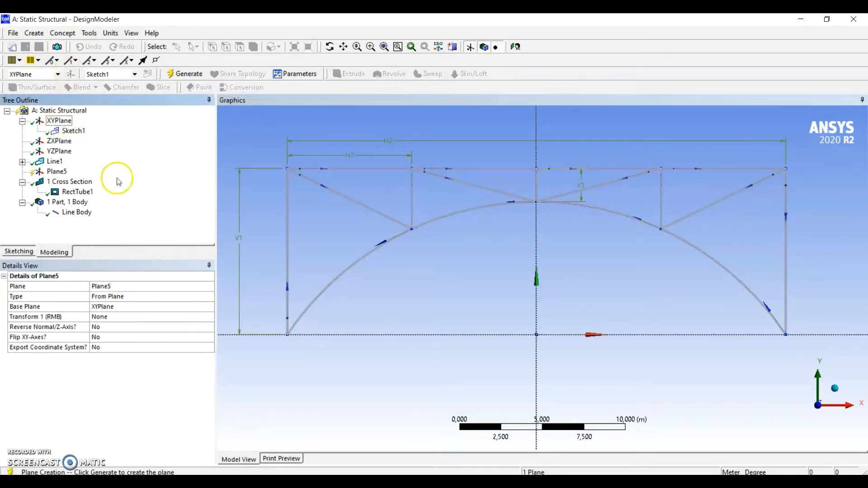
click(211, 319)
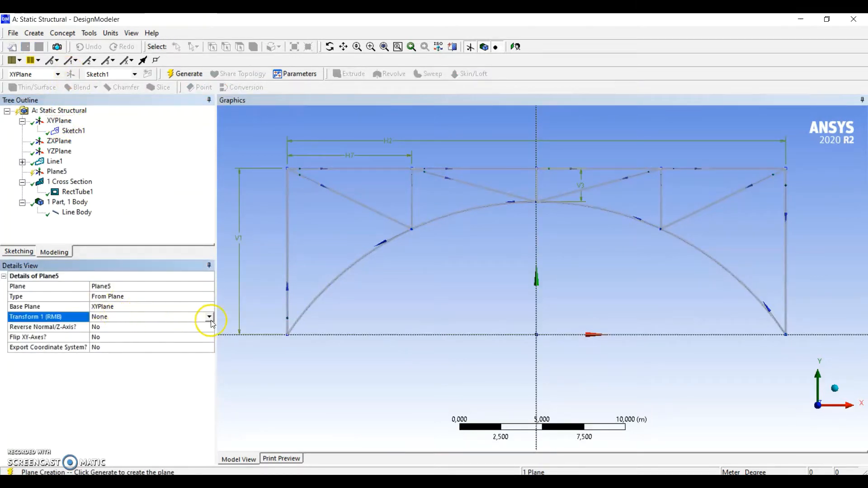
click(209, 317)
click(121, 364)
click(120, 328)
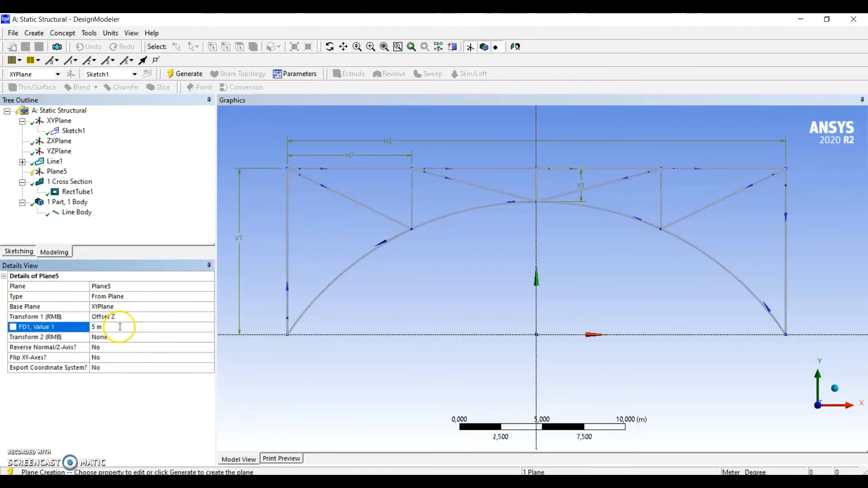
click(198, 75)
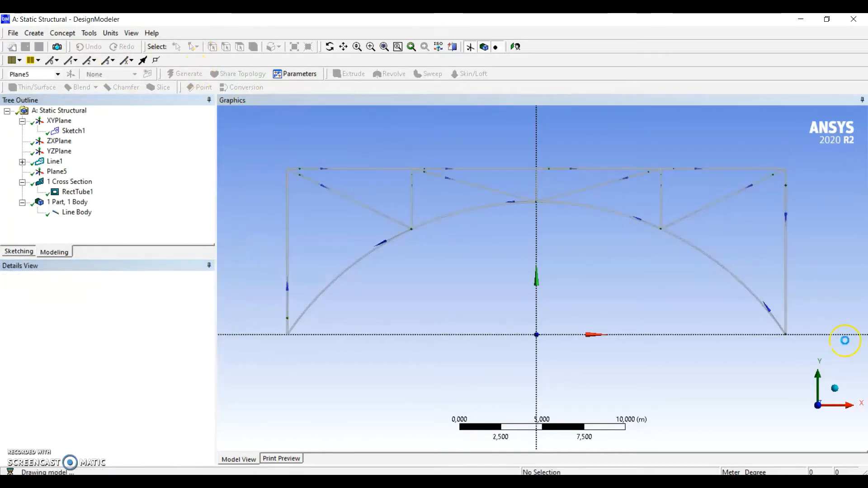
Mirror the frame's line body about the new offset plane, preserving the original body, and generate the second frame
click(836, 388)
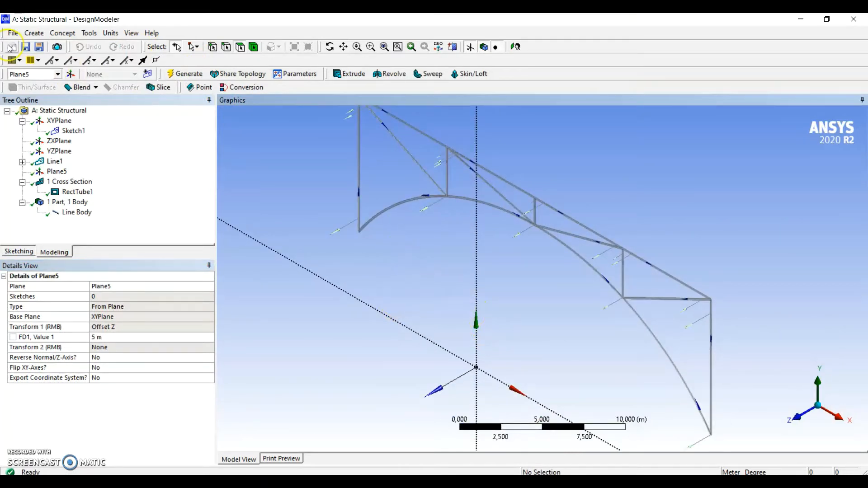
click(35, 33)
mouse_move(91, 195)
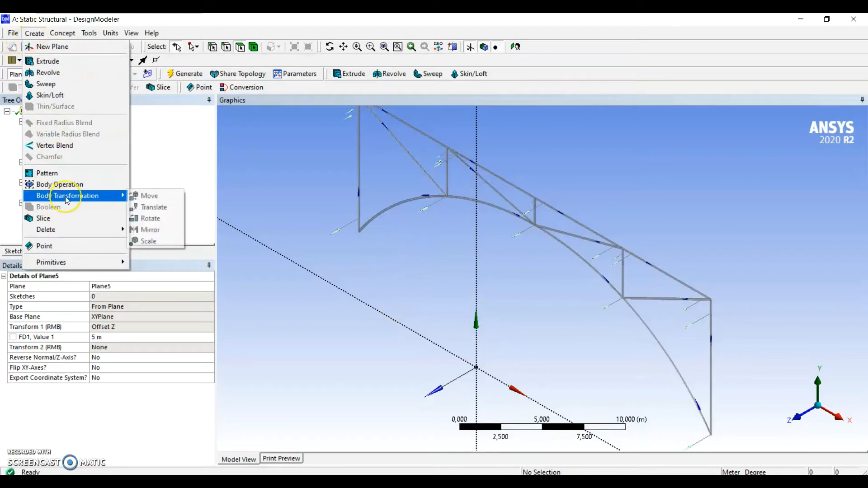
click(151, 232)
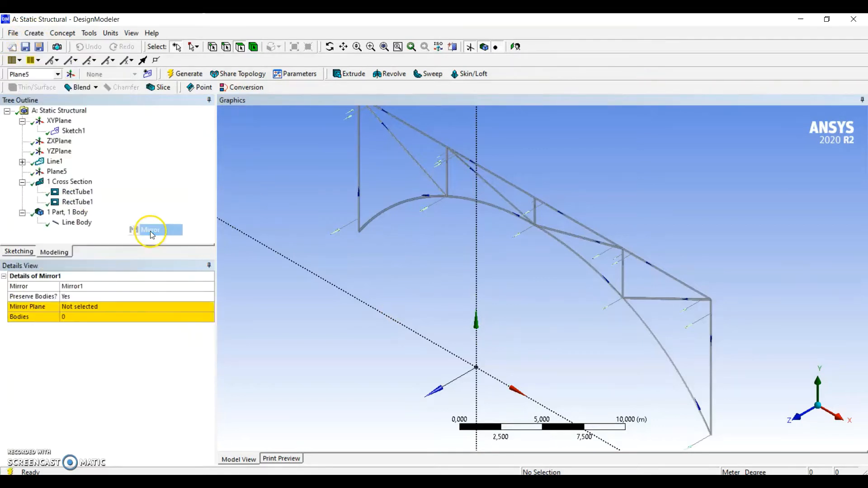
click(76, 223)
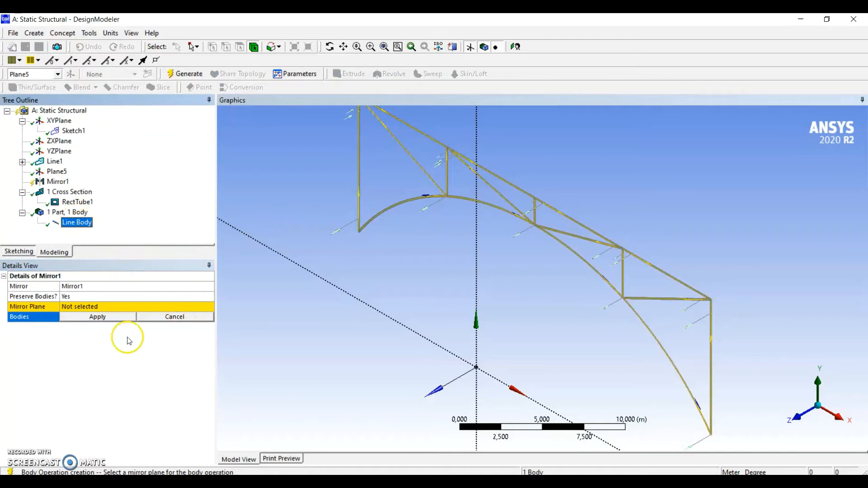
click(117, 319)
click(94, 307)
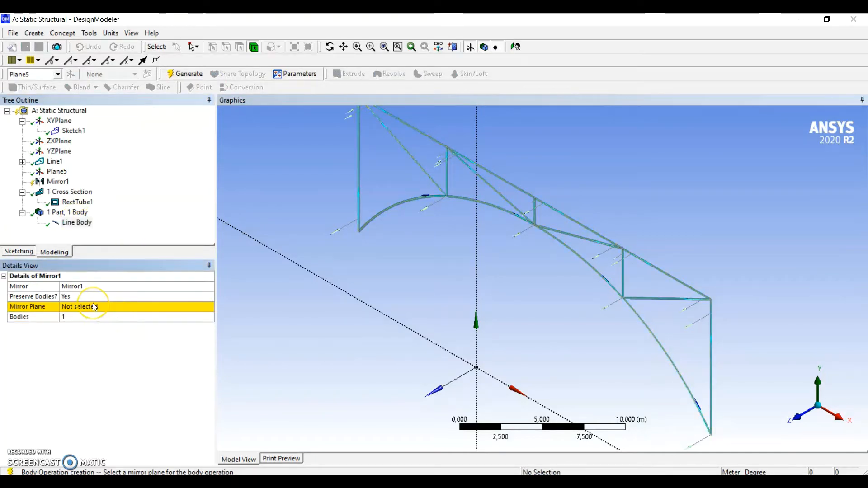
click(57, 172)
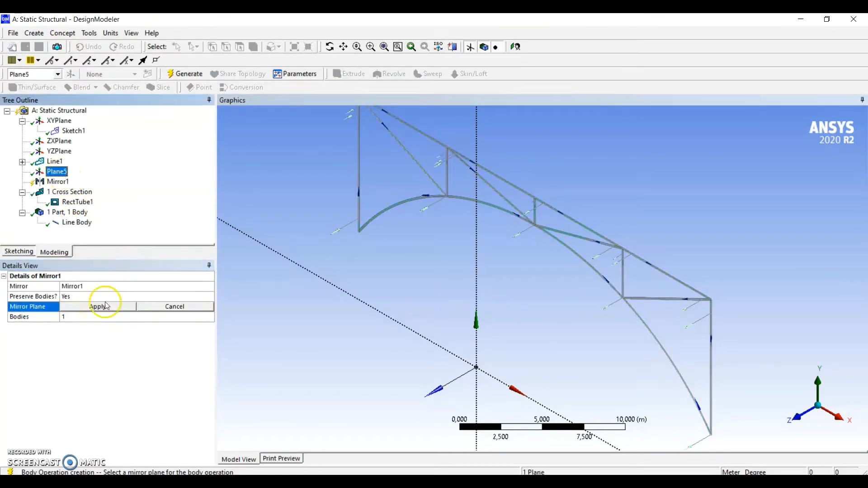
click(97, 307)
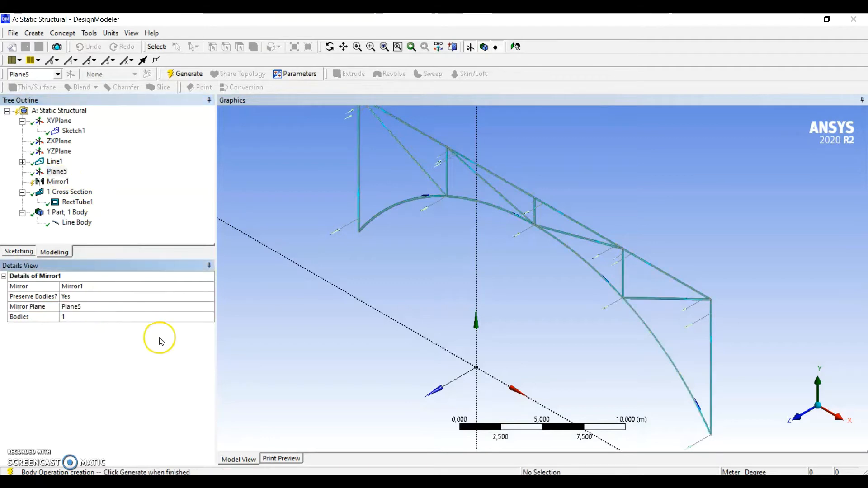
click(188, 74)
scroll(608, 316, down, 3)
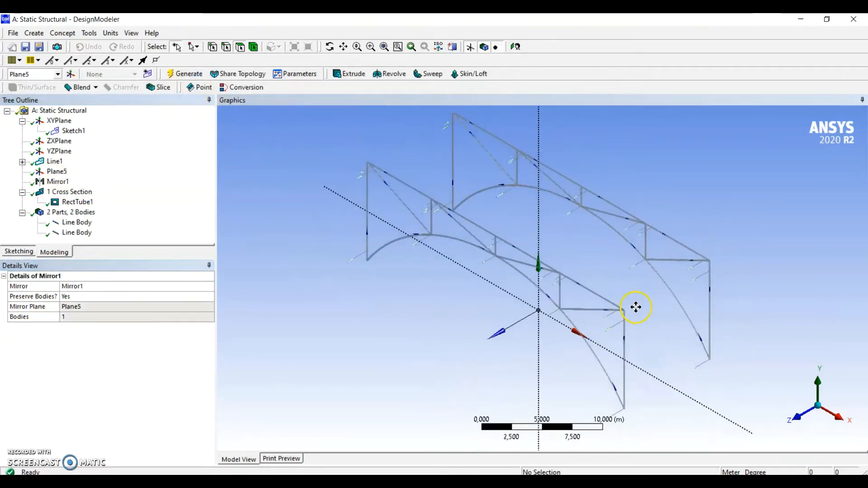
Turn off Cross Section Solids so that both frames are displayed as plain lines
scroll(638, 310, down, 2)
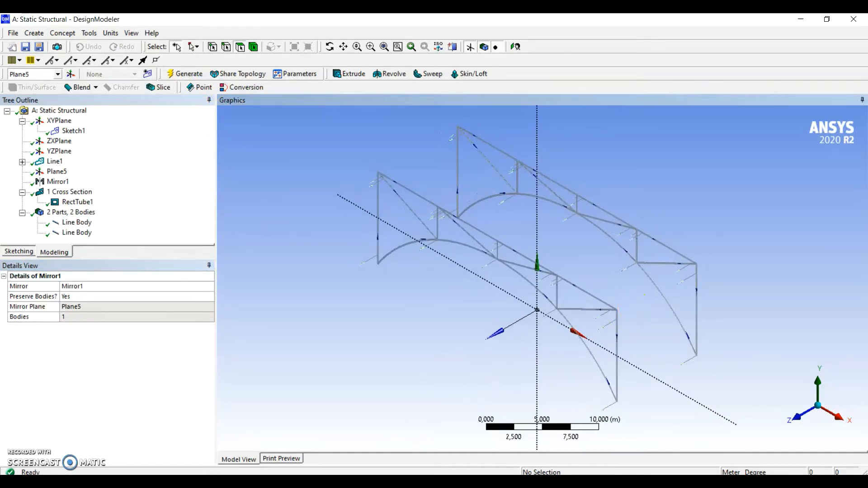
ctrl+middle_drag(476, 270, 449, 346)
scroll(405, 298, up, 3)
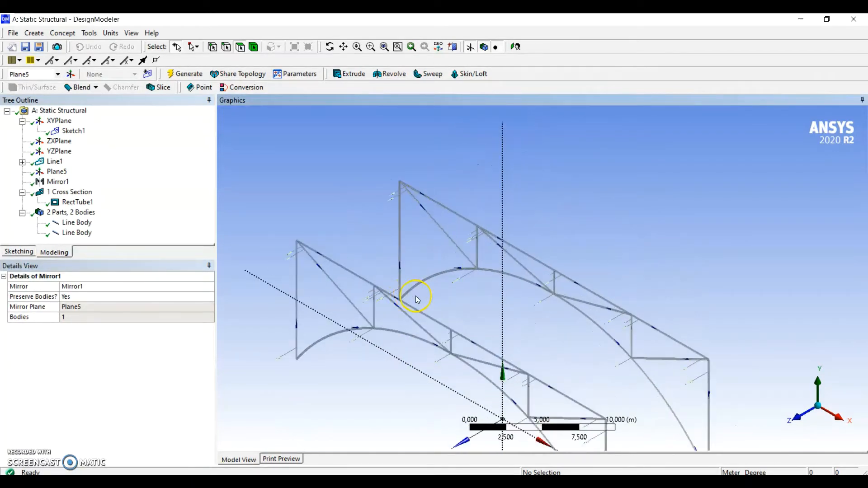
click(132, 33)
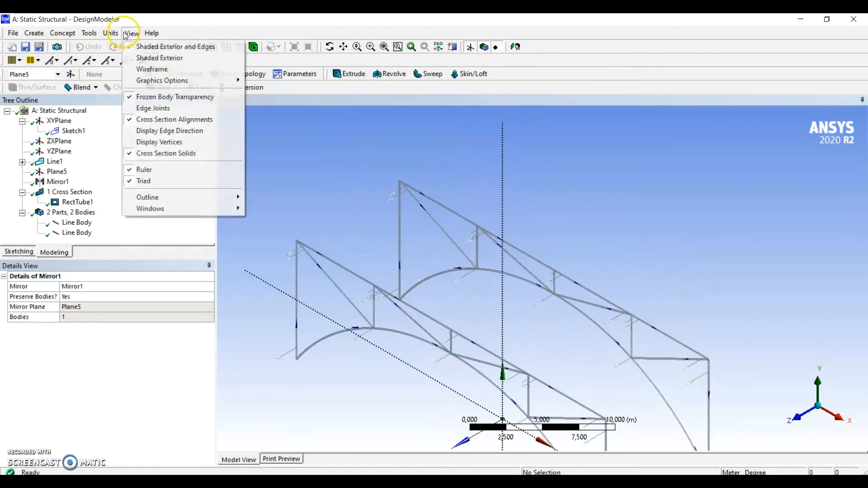
click(175, 155)
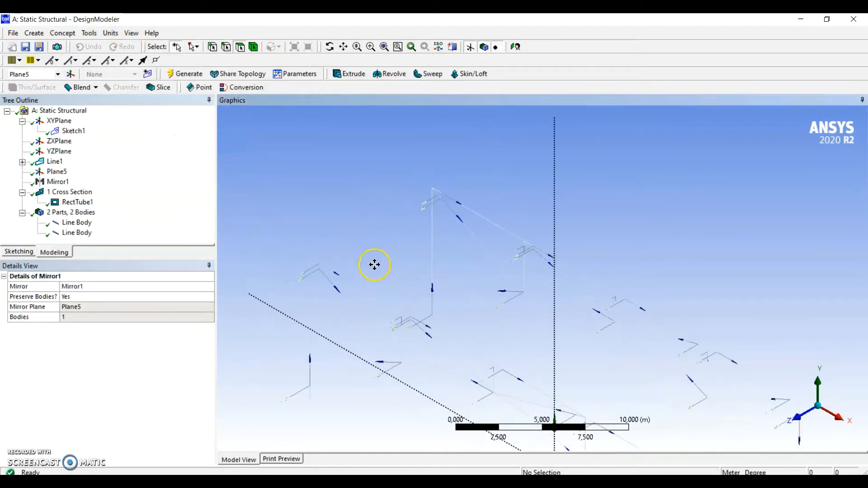
Start a Lines From Points feature and link the upper corners of the two frames at their negative X end
click(62, 33)
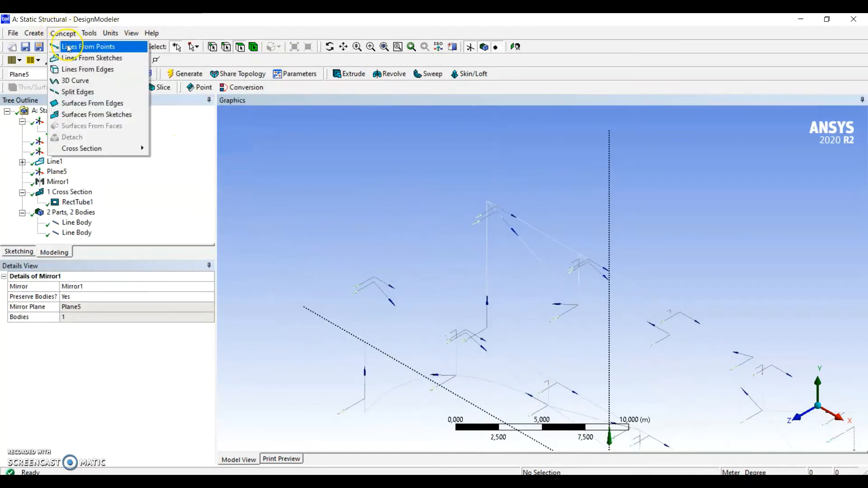
click(86, 43)
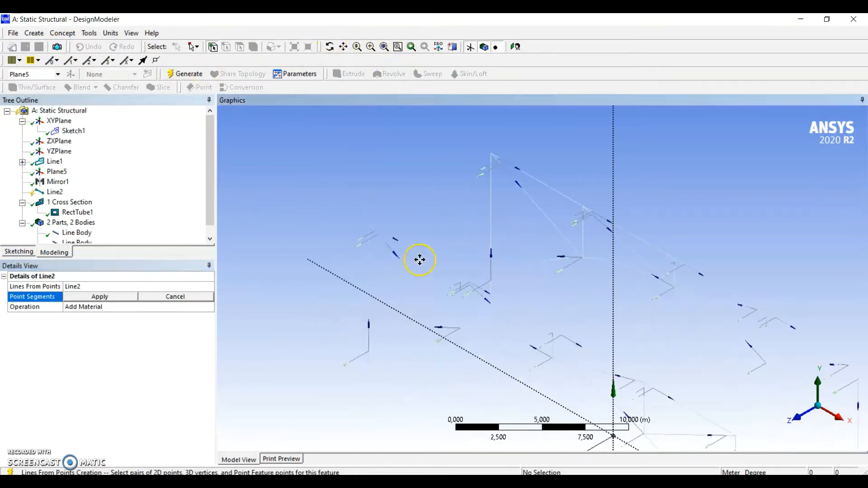
scroll(419, 258, up, 2)
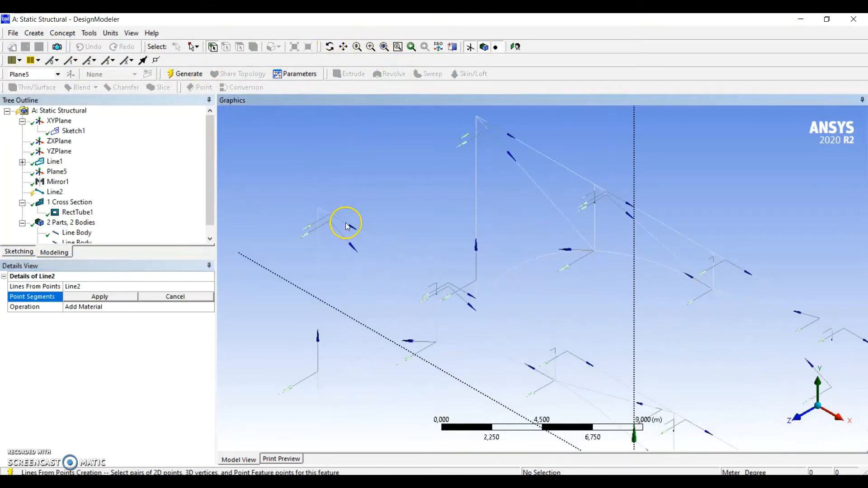
click(477, 117)
click(319, 210)
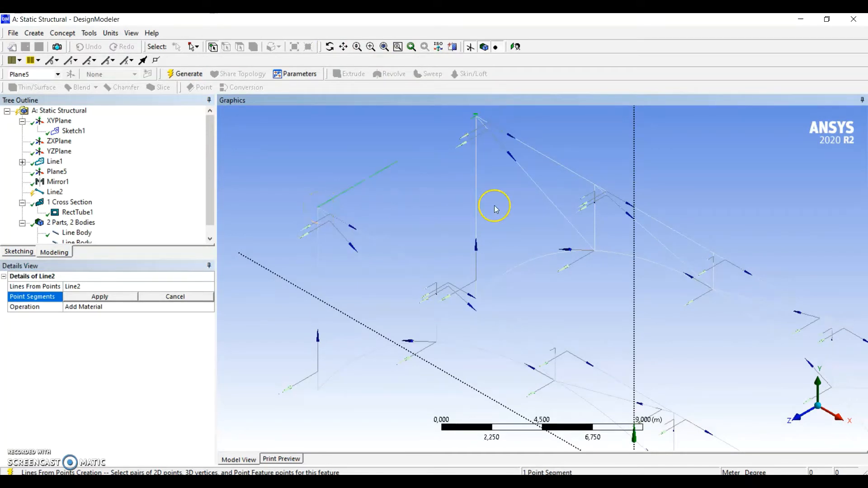
Add a point segment linking the two frames at the first interior top-chord joint from the negative X end
ctrl+middle_drag(464, 241, 446, 224)
ctrl+middle_drag(493, 301, 487, 275)
scroll(487, 275, up, 3)
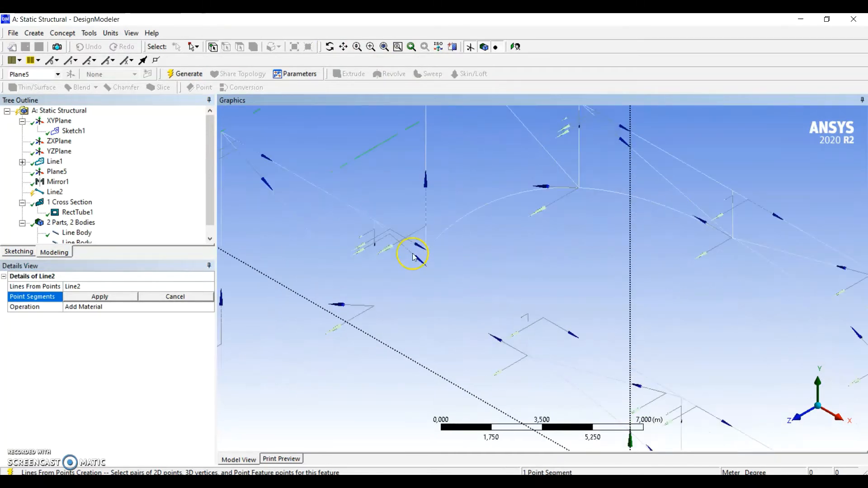
click(375, 220)
ctrl+middle_drag(489, 185, 475, 272)
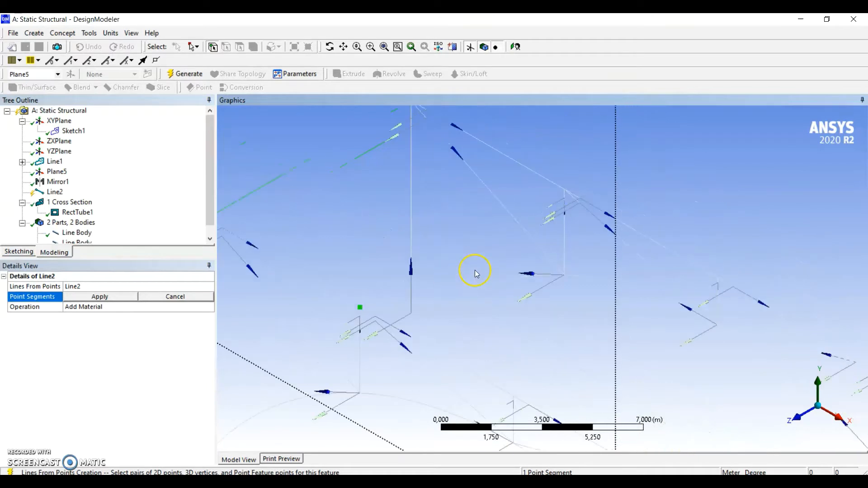
click(565, 190)
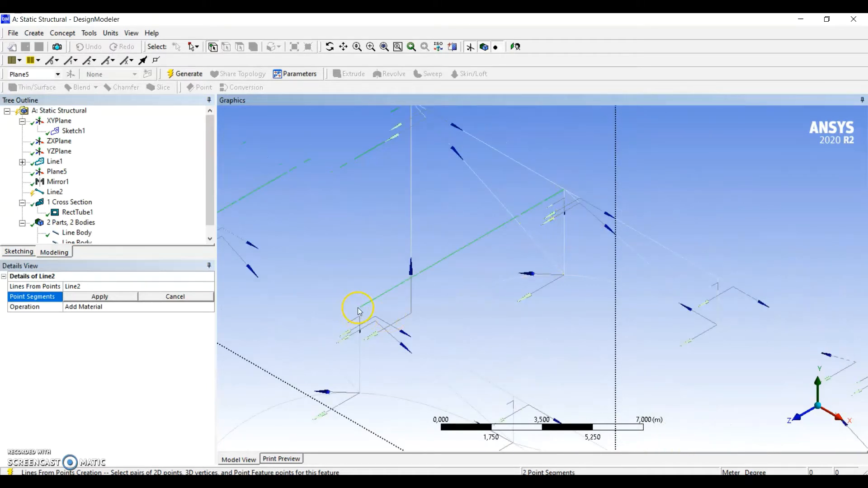
Add two crossing diagonals between the frames at that joint, each from a top-chord point to the opposite arch point
click(564, 275)
click(564, 196)
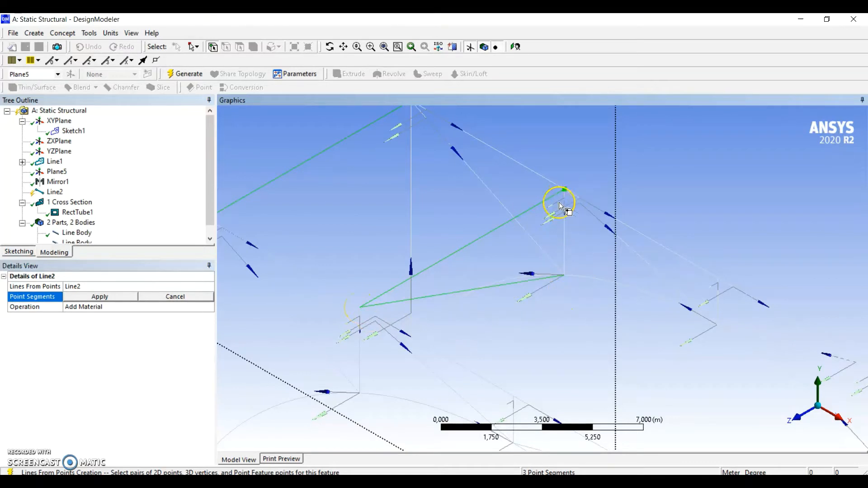
click(361, 394)
Link the two frames at the midspan top-chord joint and add crossing diagonals to the opposite arch crown points
ctrl+middle_drag(527, 373, 435, 258)
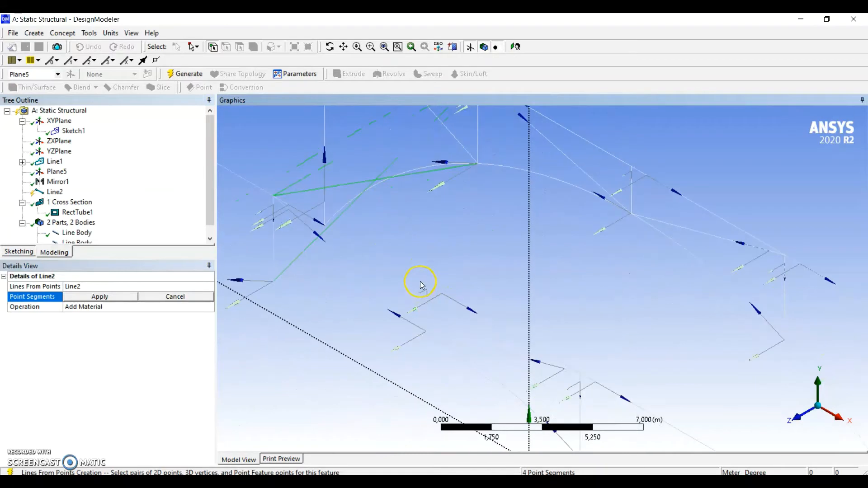
ctrl+middle_drag(451, 323, 477, 303)
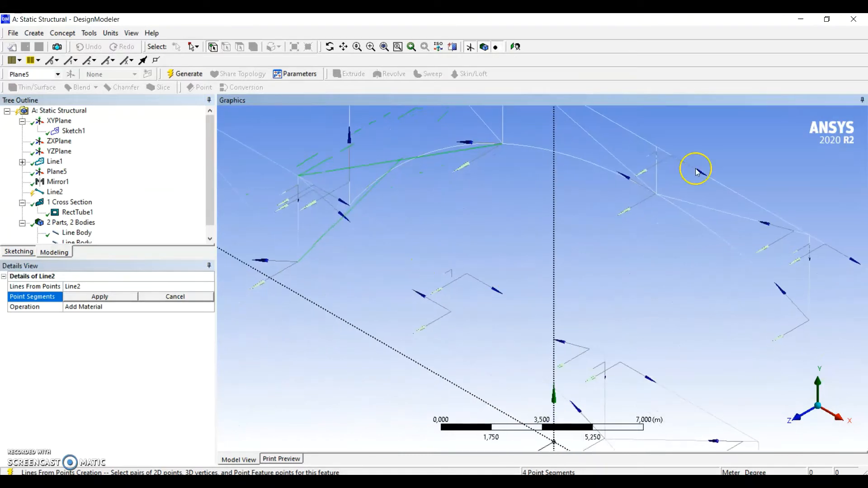
click(660, 150)
click(451, 311)
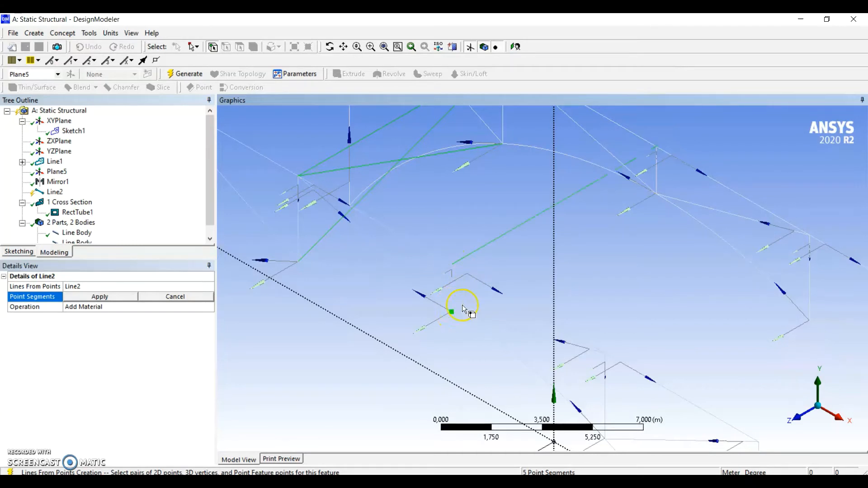
click(657, 148)
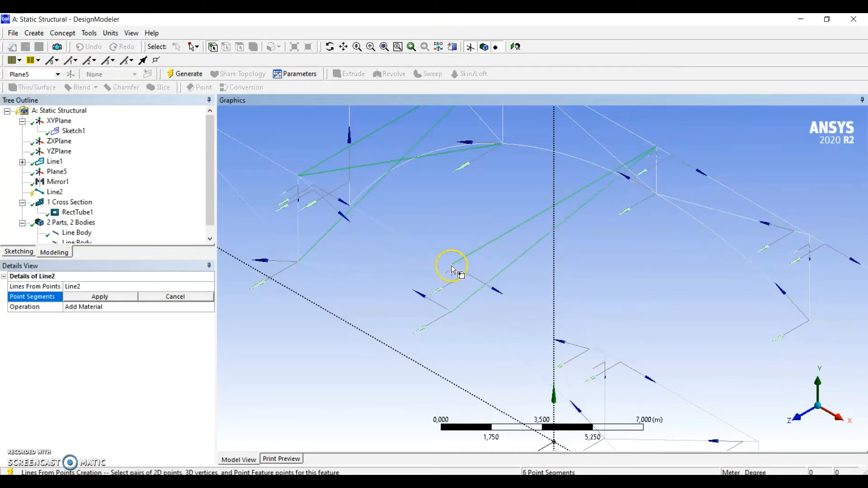
click(659, 195)
Link the two frames at the last interior top-chord joint on the positive X side and add its two crossing diagonals
ctrl+middle_drag(707, 291, 601, 204)
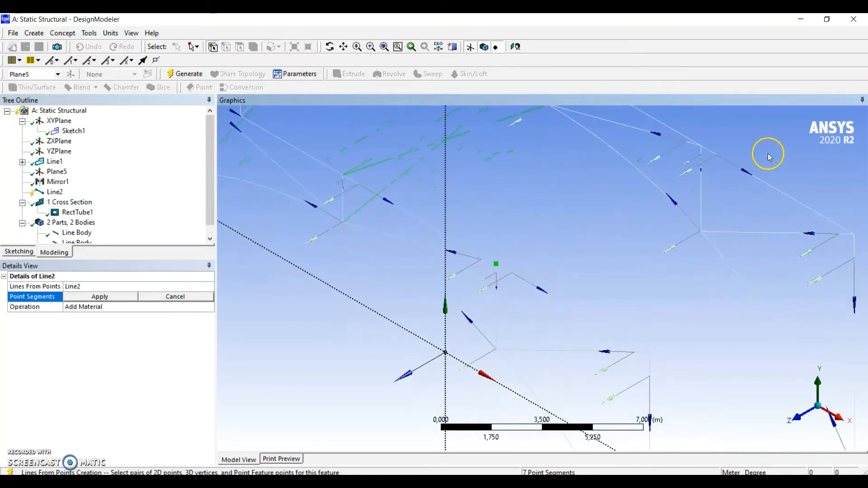
click(701, 147)
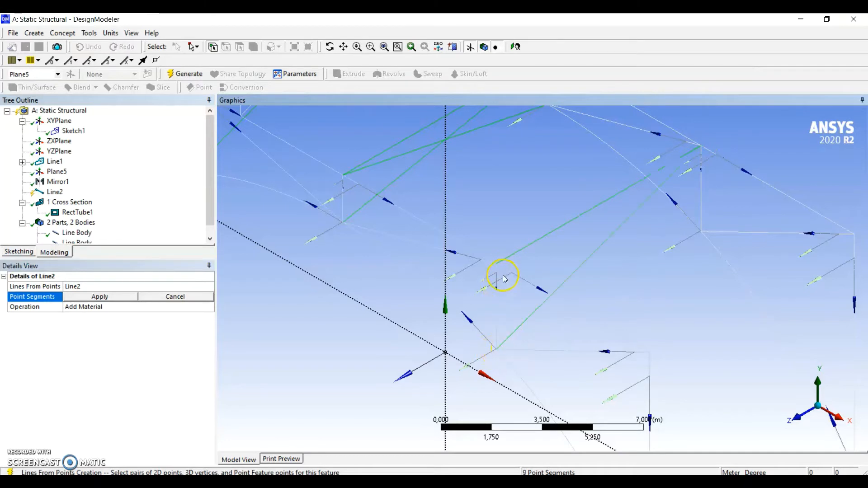
click(704, 231)
Add a point segment linking the two frames at the top-chord end joint on the positive X side and apply all point segments
ctrl+middle_drag(679, 344, 595, 284)
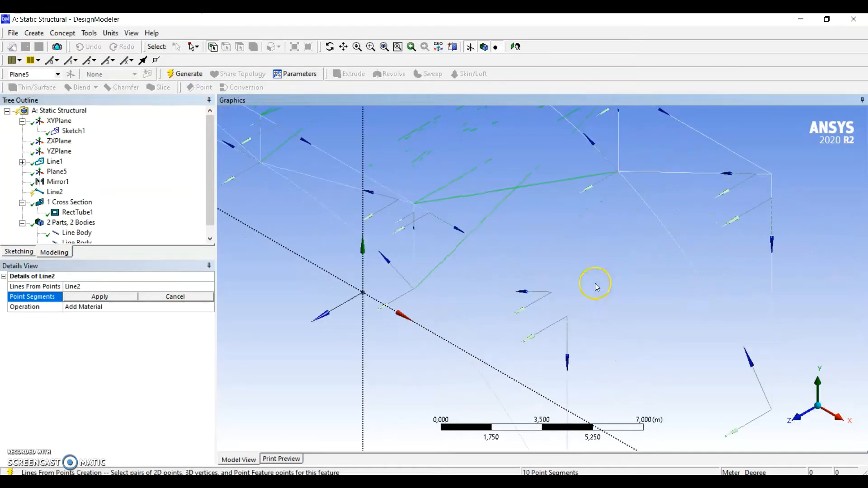
click(772, 176)
ctrl+middle_drag(639, 288, 662, 240)
scroll(660, 240, up, 2)
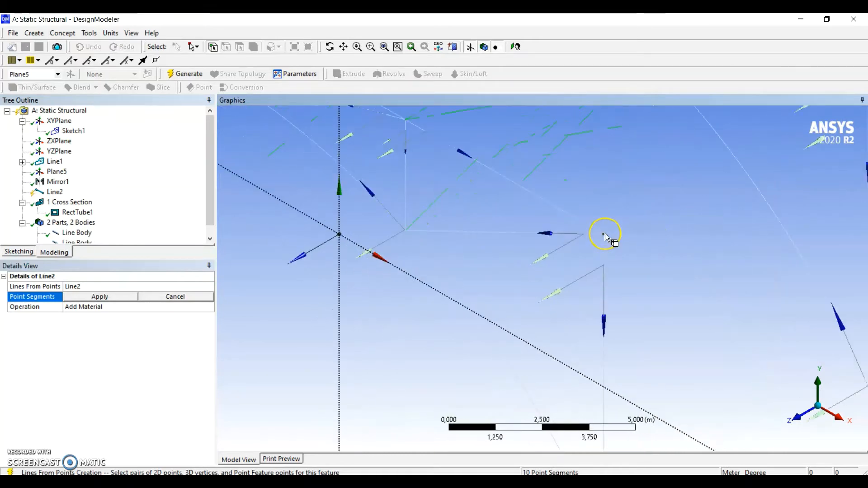
click(605, 234)
scroll(616, 241, down, 3)
ctrl+middle_drag(551, 242, 569, 325)
click(110, 296)
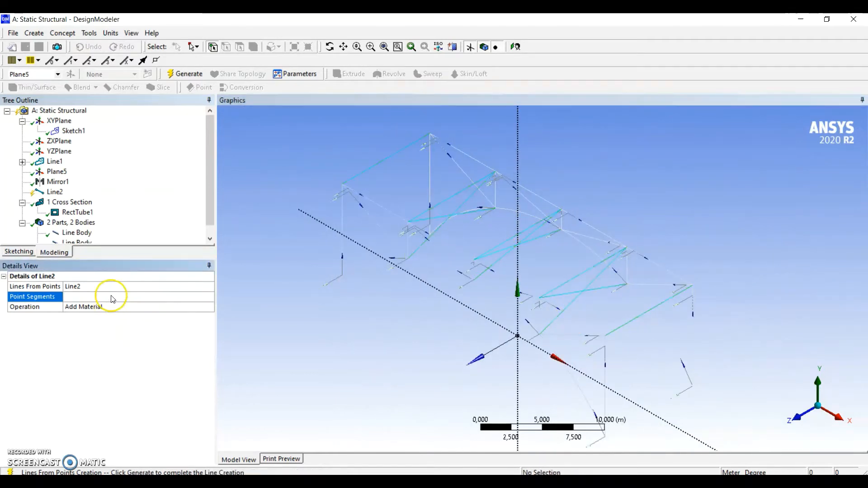
Set the cross-member line feature's operation to Add Frozen and generate it
click(199, 303)
click(209, 307)
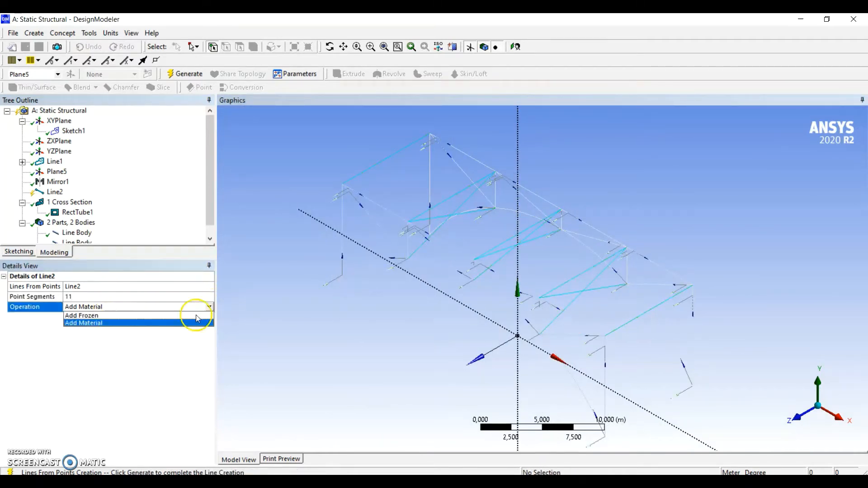
click(116, 316)
click(185, 76)
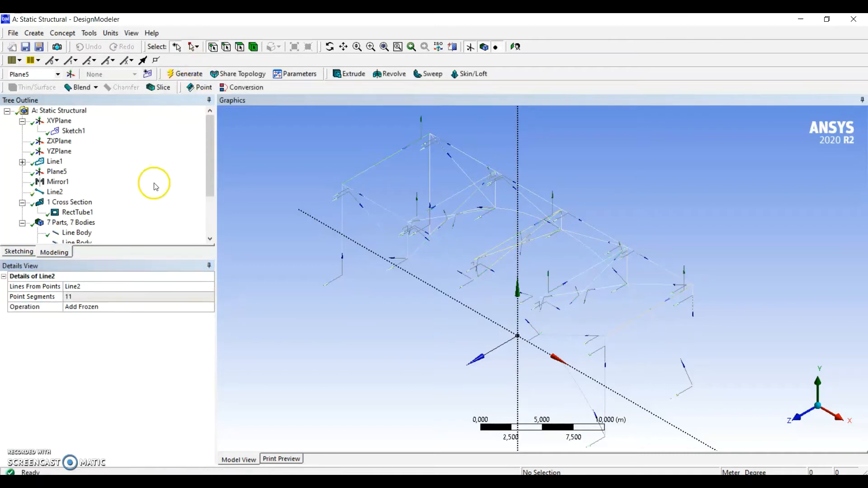
Examine the generated line bodies one by one to see which members each contains and whether it has a cross section
scroll(155, 184, down, 2)
click(81, 192)
click(81, 202)
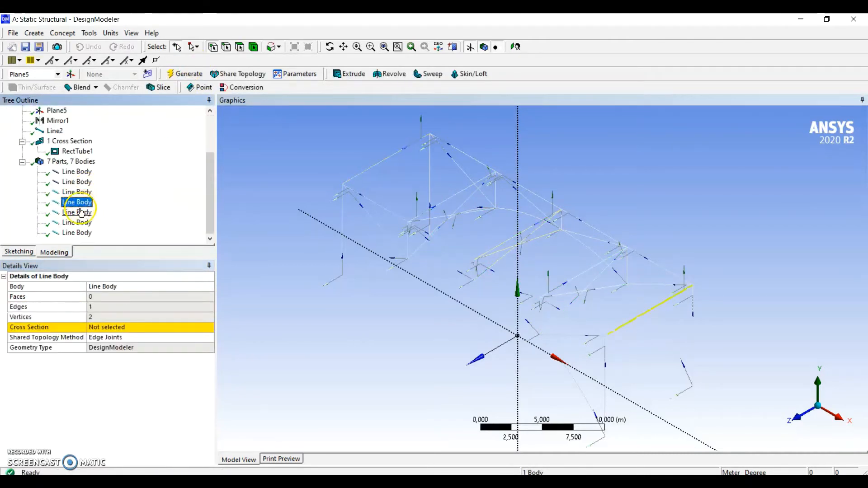
click(80, 212)
click(79, 222)
click(80, 213)
click(79, 203)
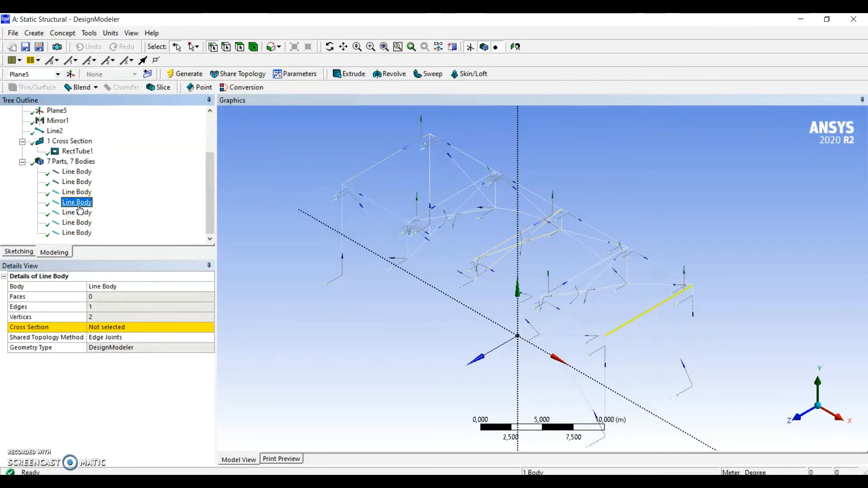
click(71, 162)
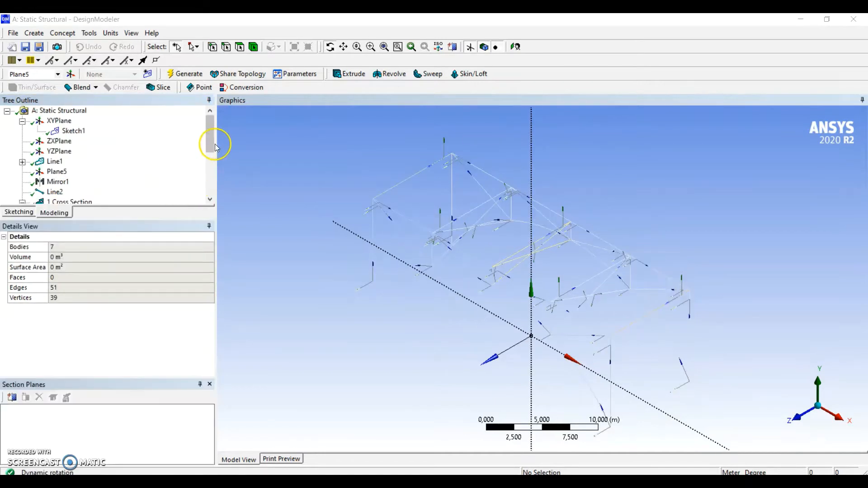
Assign the RectTube1 cross section to all five cross-member line bodies together
drag(213, 145, 213, 186)
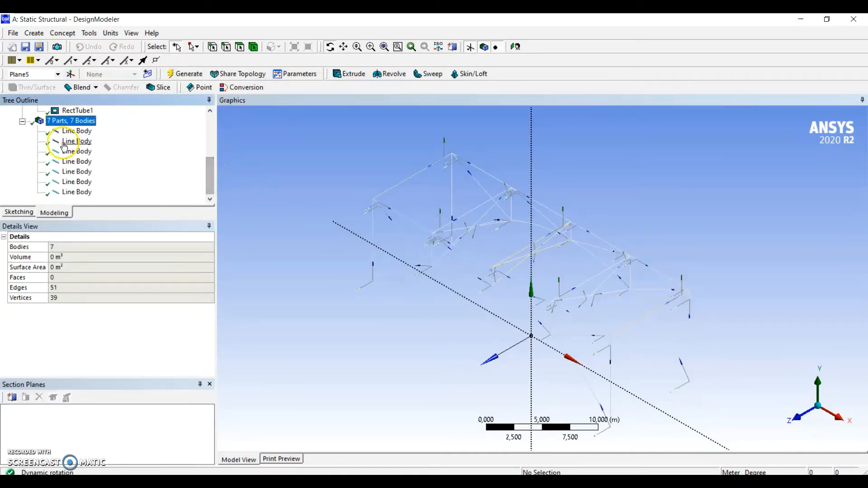
click(77, 163)
ctrl+click(77, 172)
ctrl+click(77, 181)
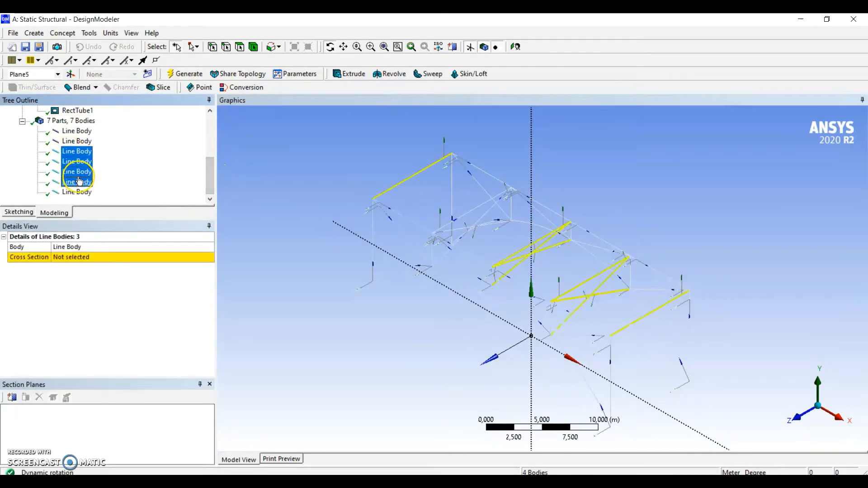
ctrl+click(77, 192)
click(81, 256)
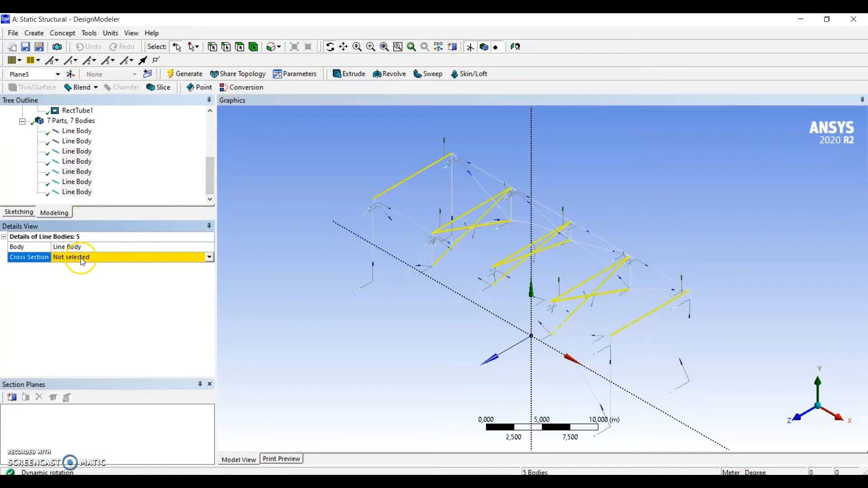
click(210, 257)
click(107, 274)
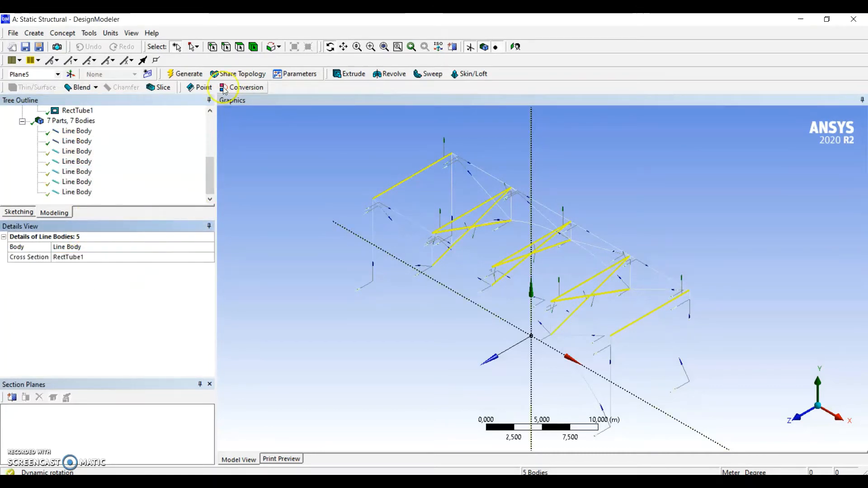
Display the line bodies as cross section solids and inspect the tube members around the end cross member on the negative X side
click(132, 33)
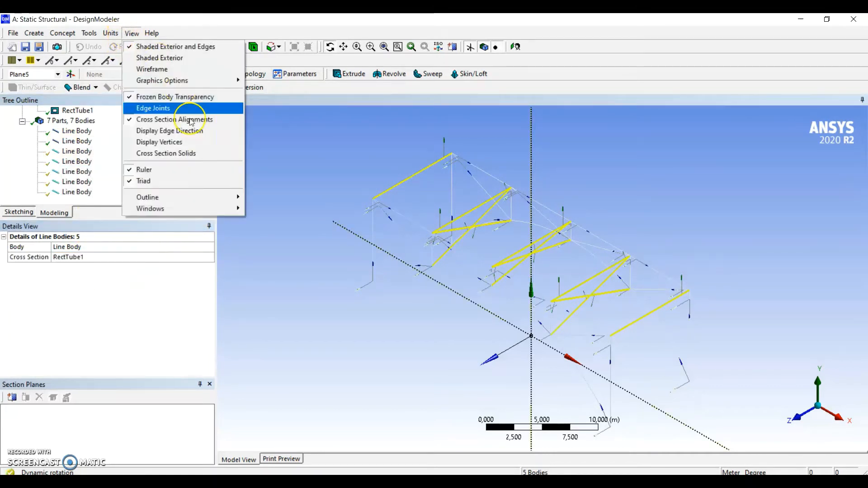
click(175, 153)
drag(496, 174, 443, 183)
scroll(443, 184, up, 3)
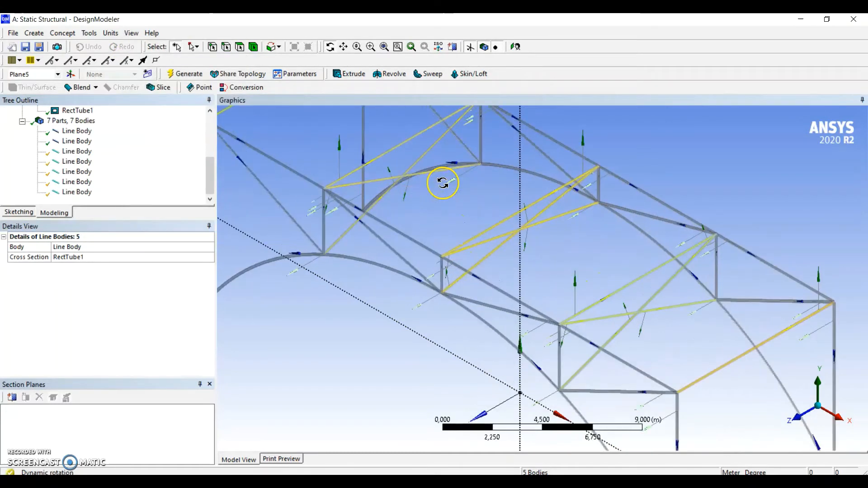
ctrl+middle_drag(443, 184, 593, 285)
scroll(344, 140, up, 6)
scroll(338, 151, down, 1)
ctrl+middle_drag(338, 151, 398, 213)
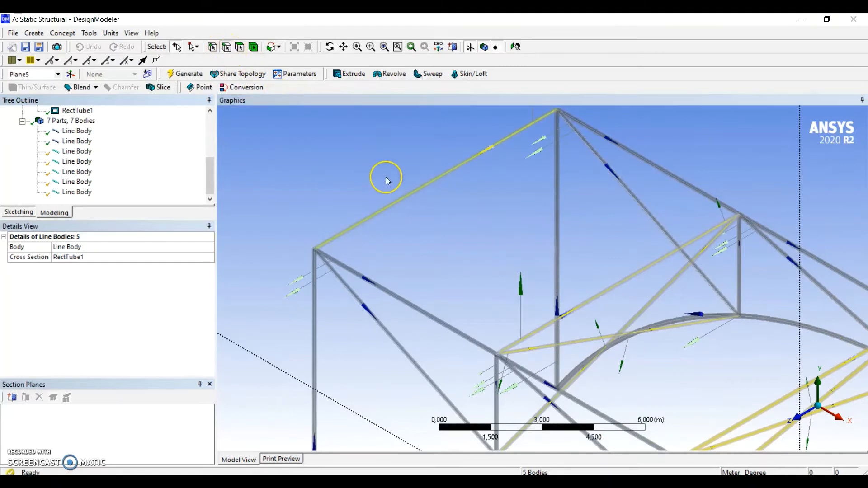
Rotate the cross section alignment of the cross members by 90°, starting with the straight member at the negative X end
click(403, 195)
click(105, 297)
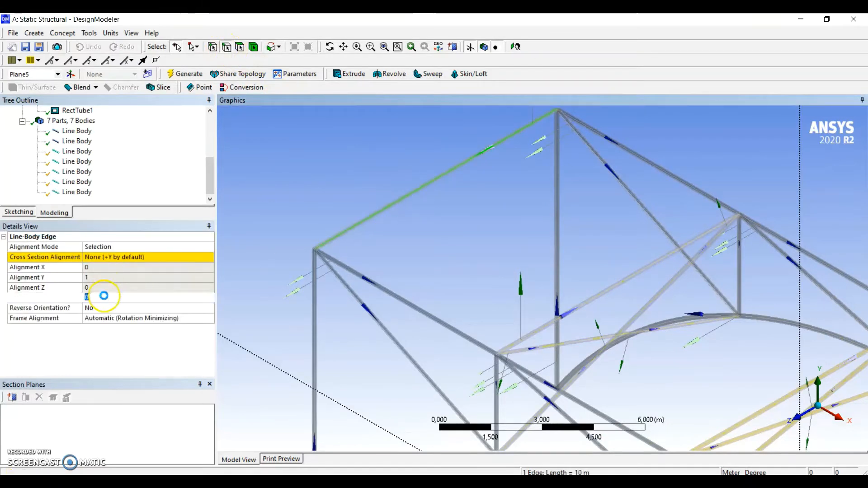
text(90)
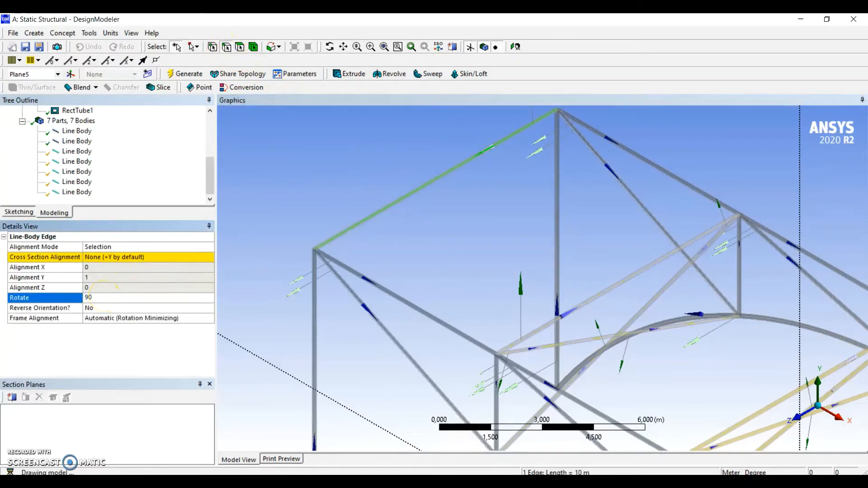
key(Return)
middle_drag(509, 285, 475, 222)
ctrl+middle_drag(654, 336, 628, 316)
scroll(507, 400, down, 2)
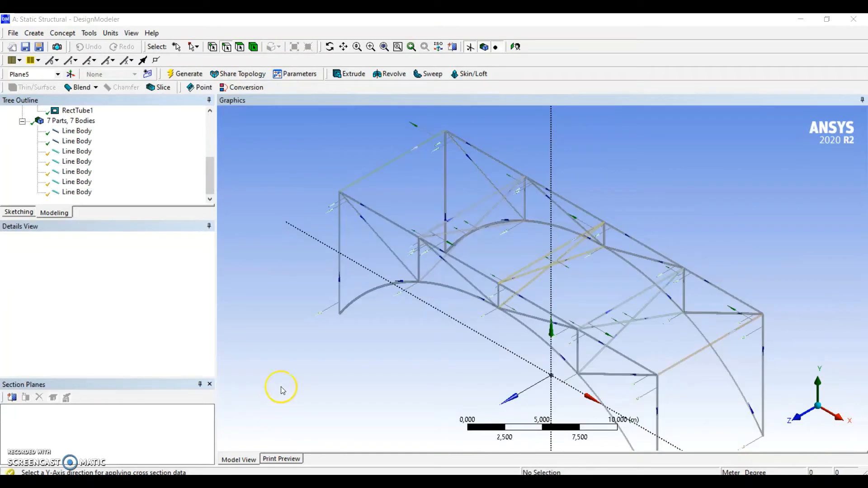
ctrl+middle_drag(282, 379, 330, 436)
scroll(395, 269, up, 1)
scroll(394, 271, up, 2)
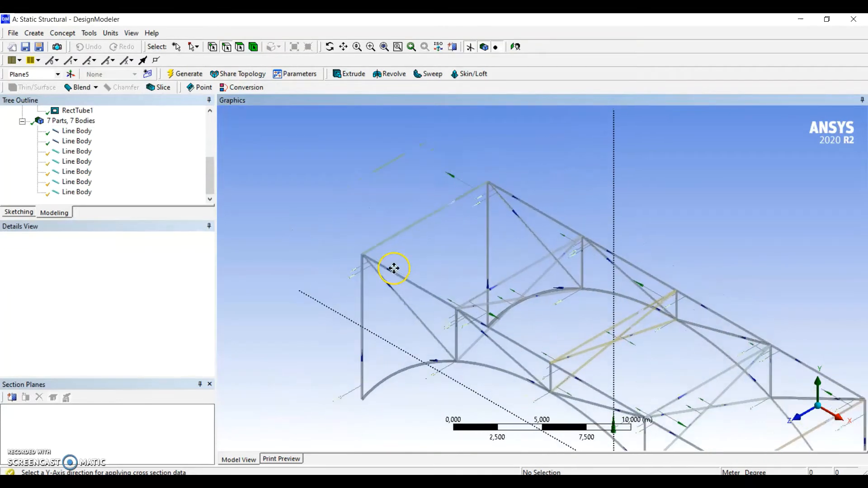
Generate a surface from the four top edges bounding the first deck bay at the negative X end
click(69, 32)
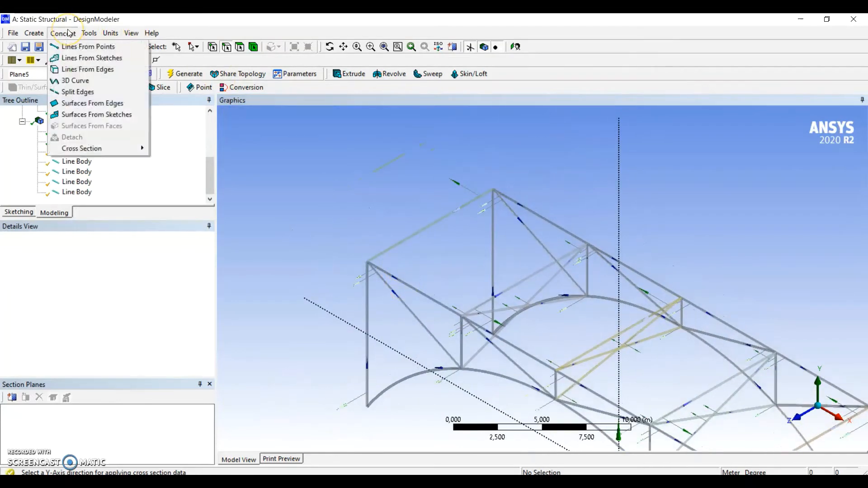
click(93, 103)
scroll(452, 210, up, 2)
scroll(413, 245, up, 2)
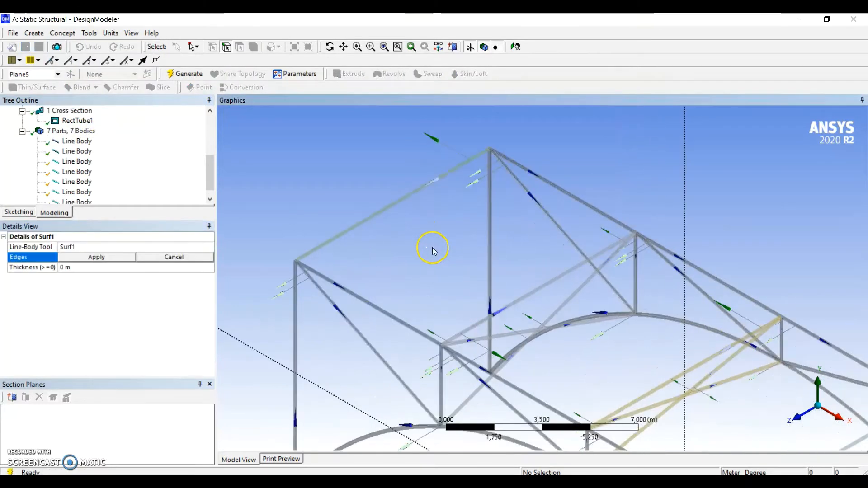
click(375, 221)
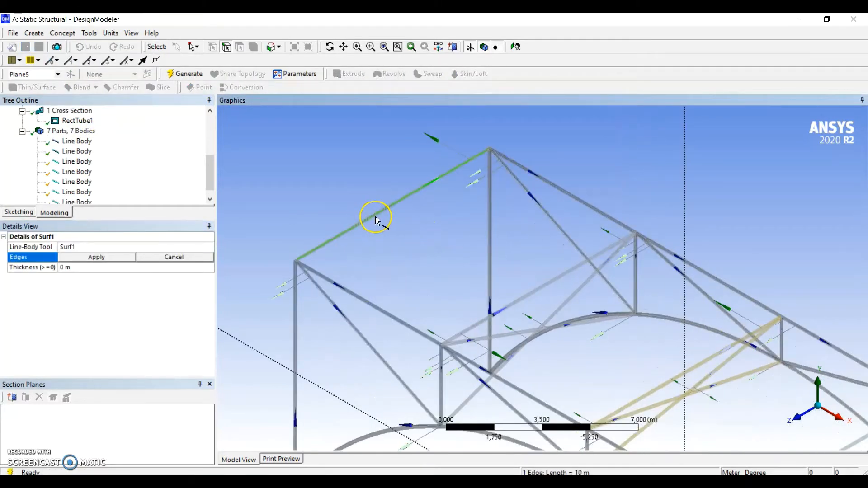
ctrl+click(550, 183)
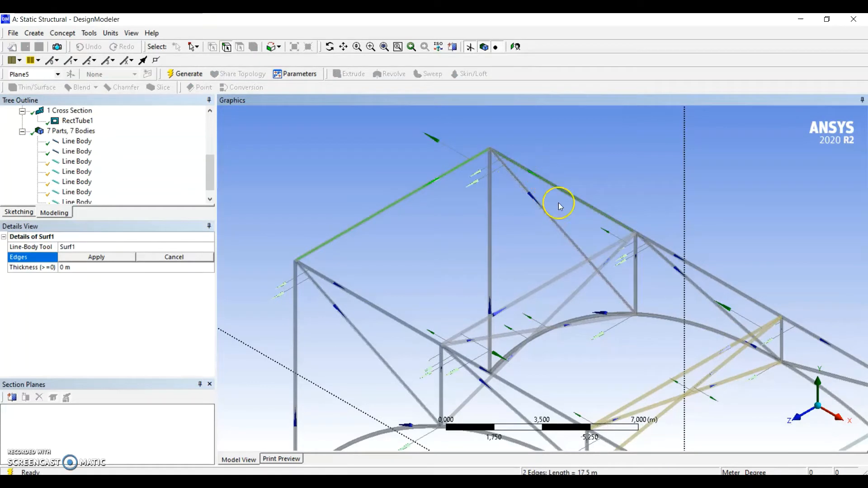
ctrl+click(379, 314)
click(107, 257)
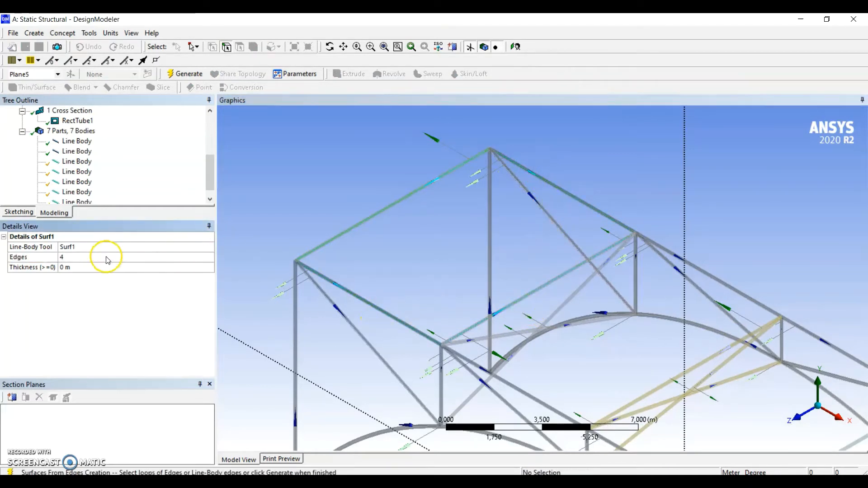
scroll(490, 285, down, 2)
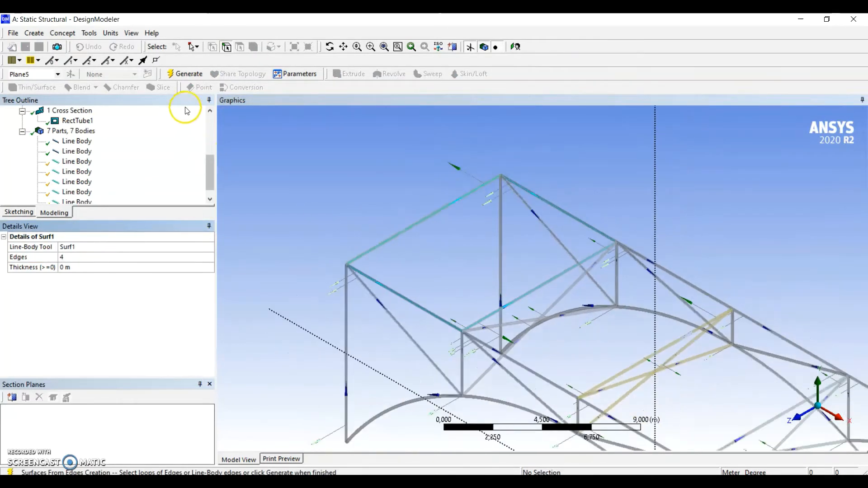
click(179, 75)
Generate a surface from the four top edges bounding the second deck bay, up to the midspan cross member
scroll(517, 276, up, 1)
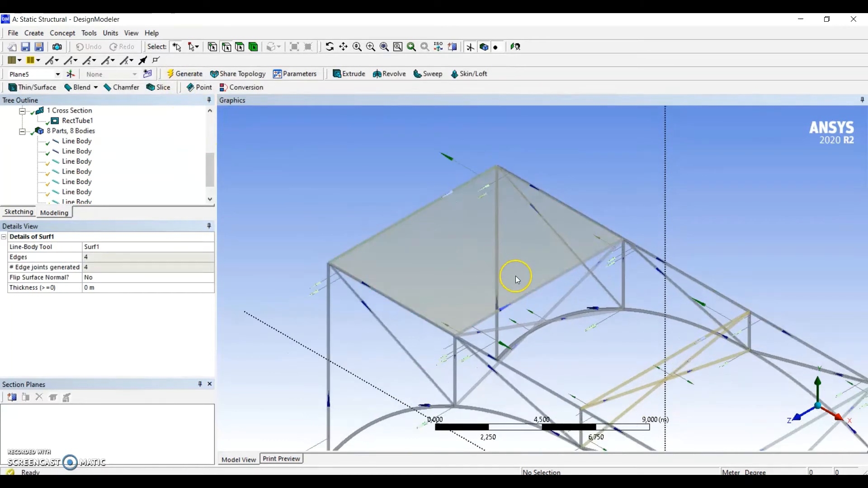
ctrl+middle_drag(518, 276, 437, 230)
click(63, 33)
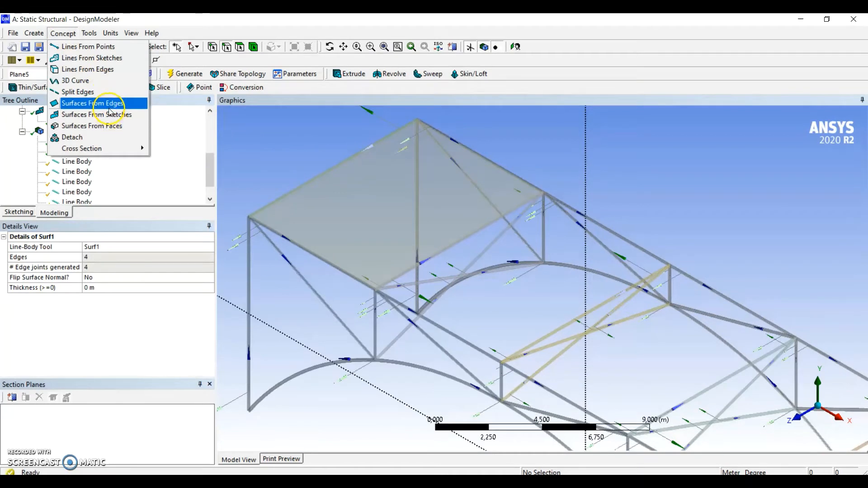
click(90, 103)
scroll(416, 249, up, 2)
click(425, 241)
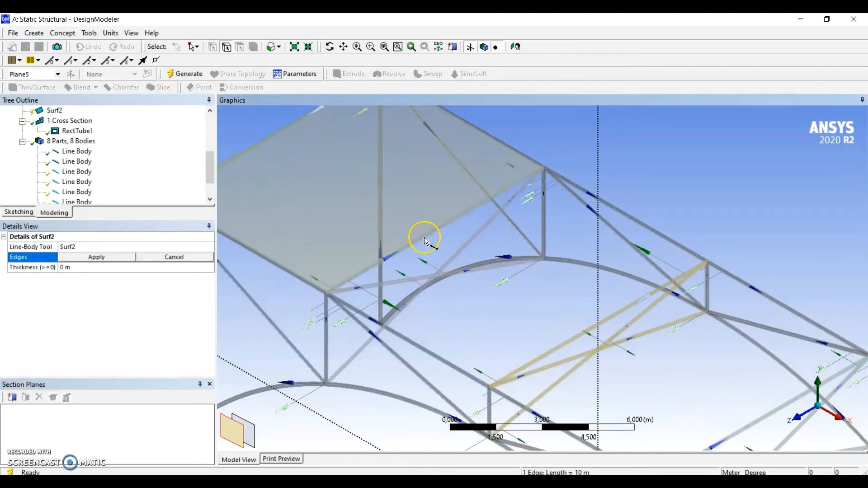
click(256, 440)
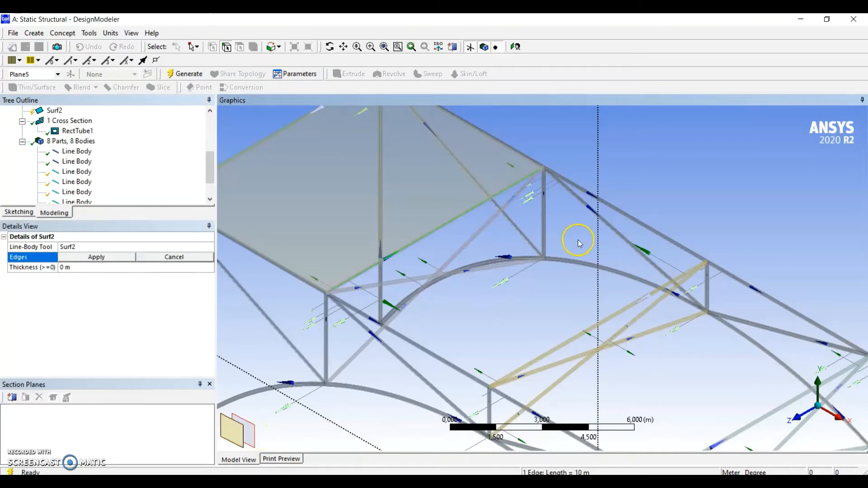
ctrl+click(629, 216)
ctrl+click(634, 309)
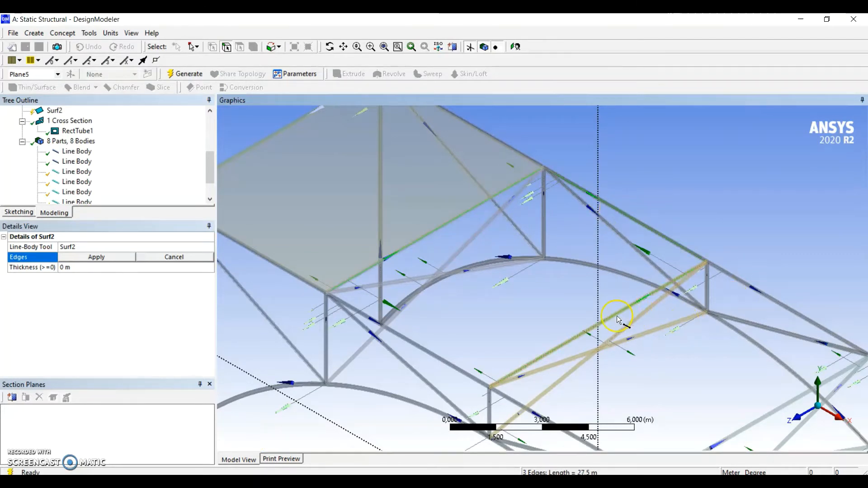
ctrl+click(434, 355)
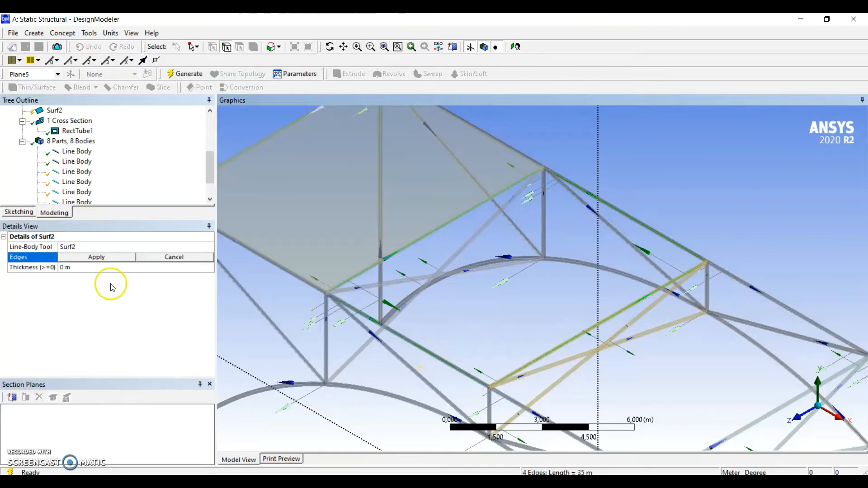
click(97, 256)
click(186, 73)
Generate a surface from the four top edges bounding the third deck bay, just past the midspan cross member
middle_drag(475, 279, 489, 252)
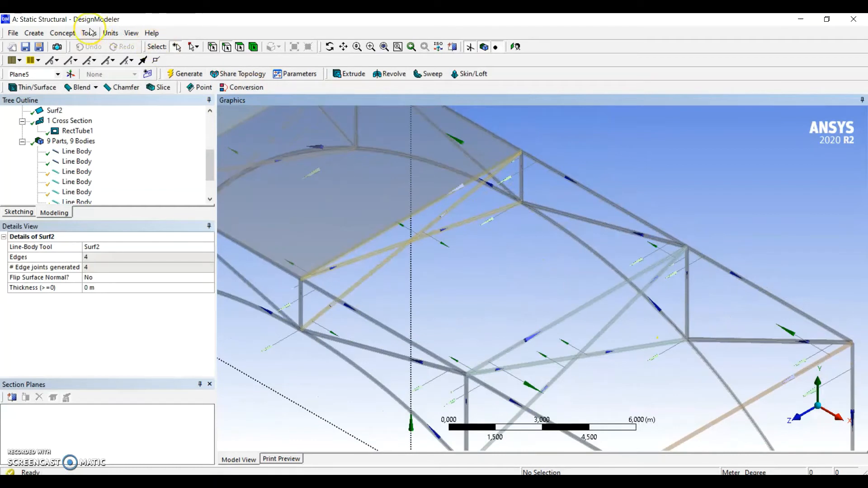
click(62, 33)
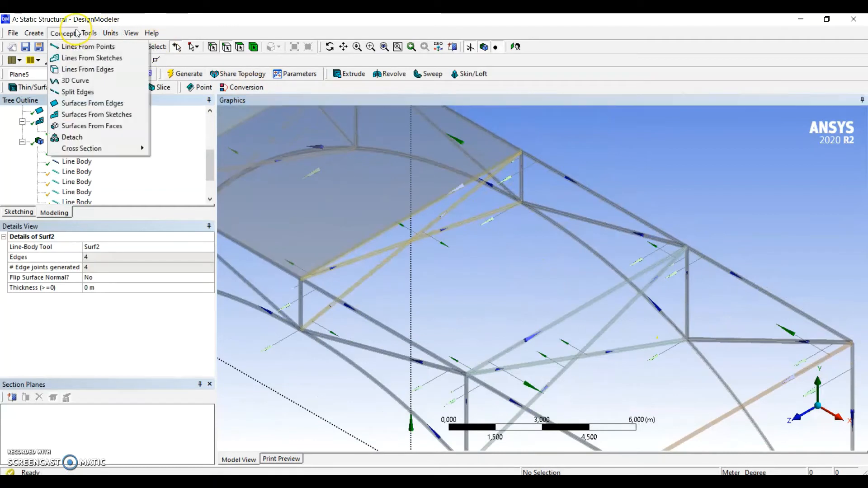
click(103, 117)
mouse_move(475, 311)
middle_down()
mouse_move(472, 303)
mouse_move(475, 310)
middle_up()
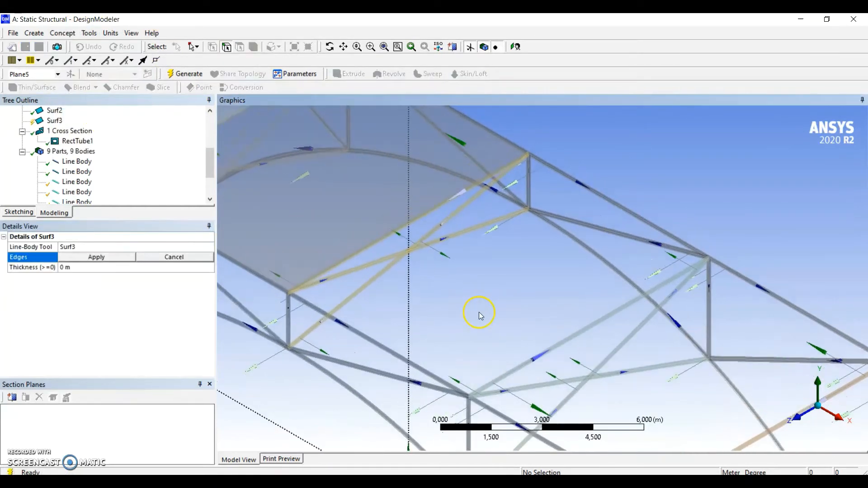
click(406, 228)
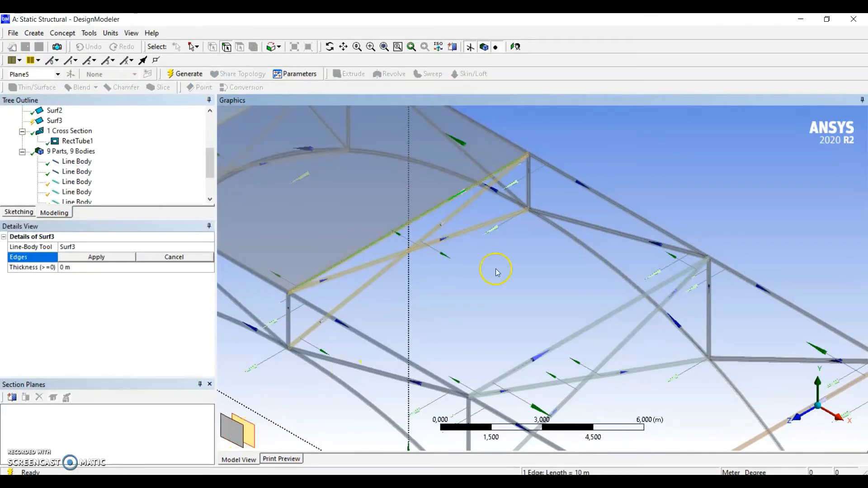
ctrl+click(616, 205)
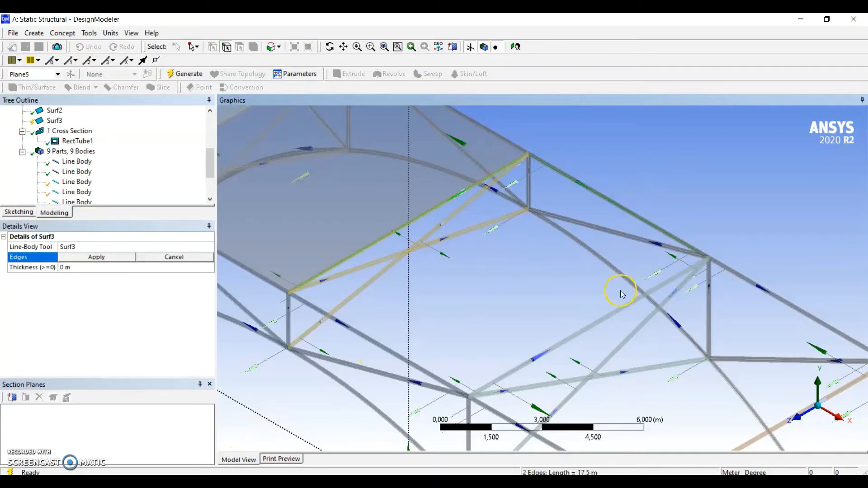
ctrl+click(404, 363)
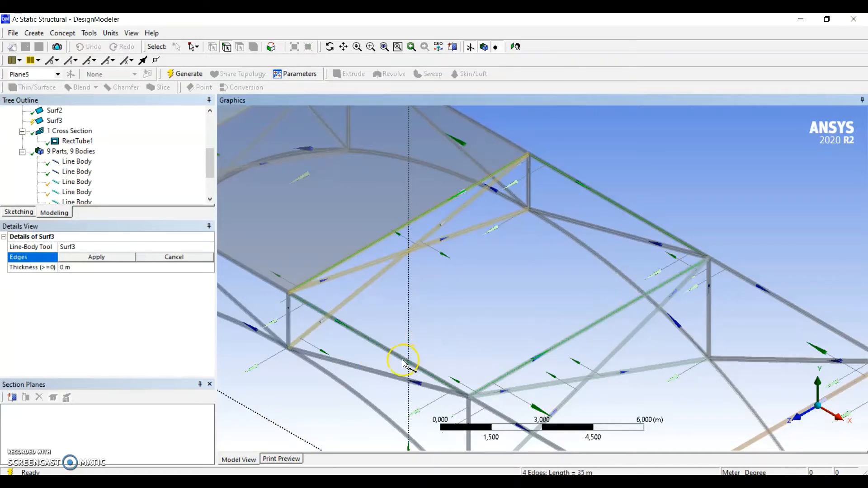
click(110, 256)
click(183, 74)
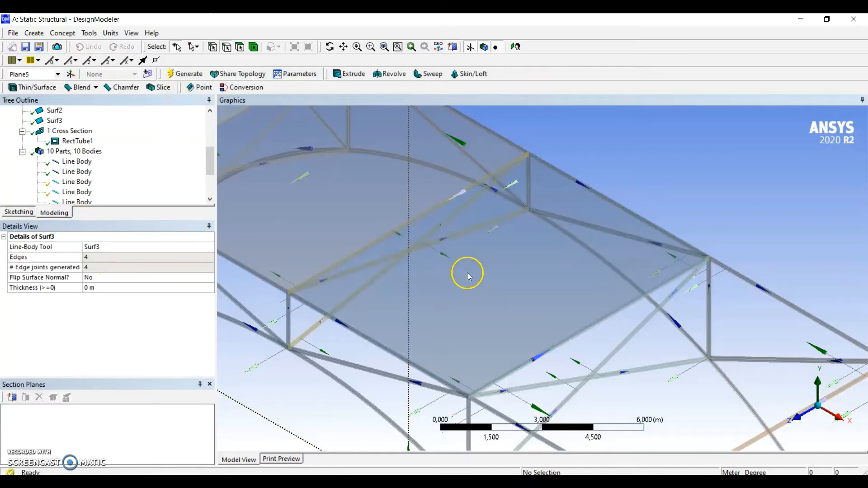
Generate a surface from the four top edges bounding the last deck bay at the positive X end
scroll(468, 277, down, 5)
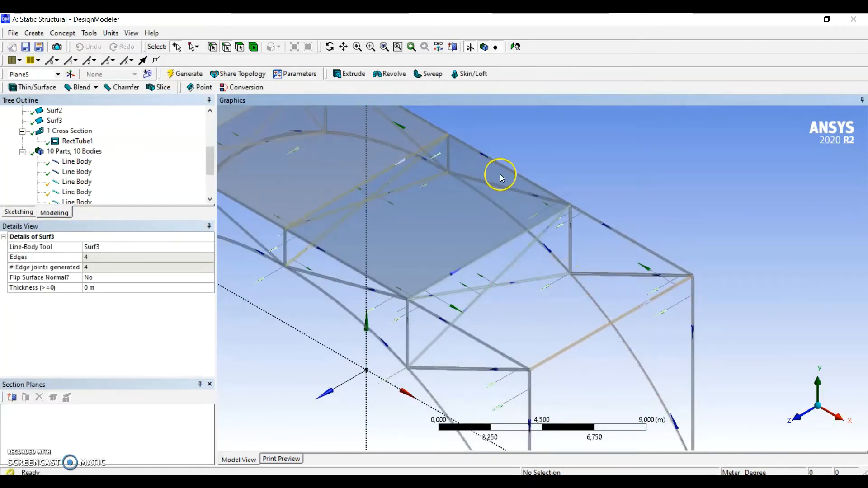
click(62, 33)
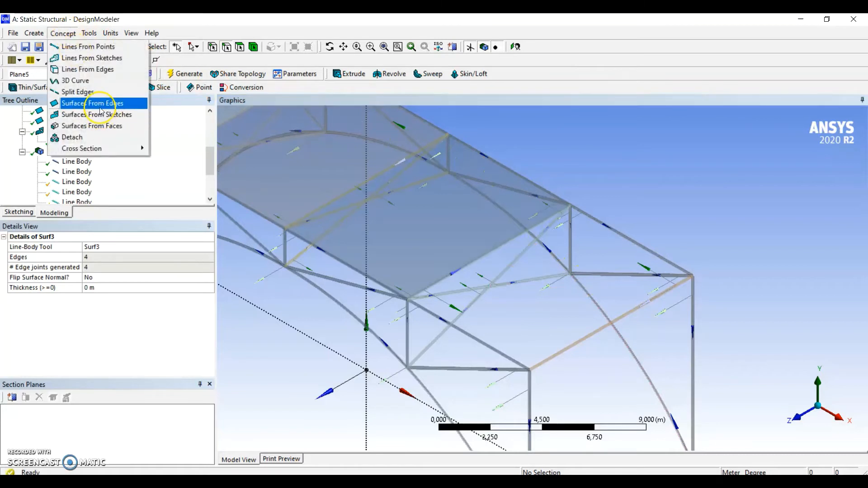
click(97, 104)
scroll(461, 294, up, 2)
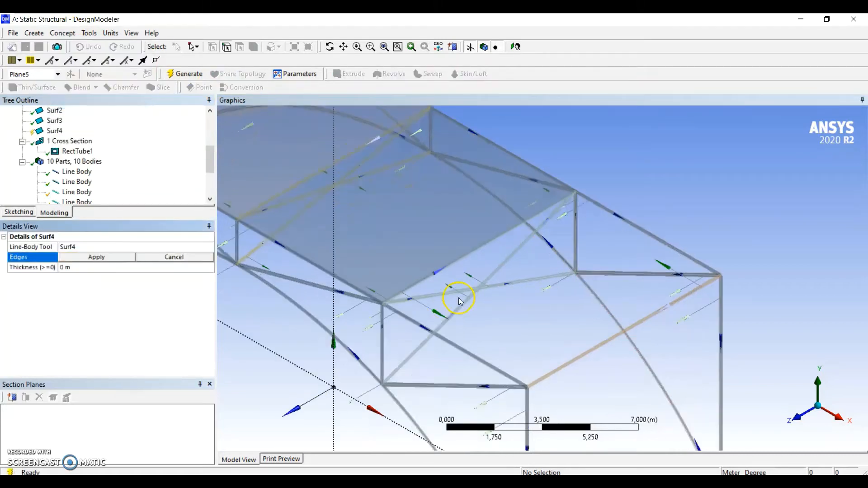
click(455, 256)
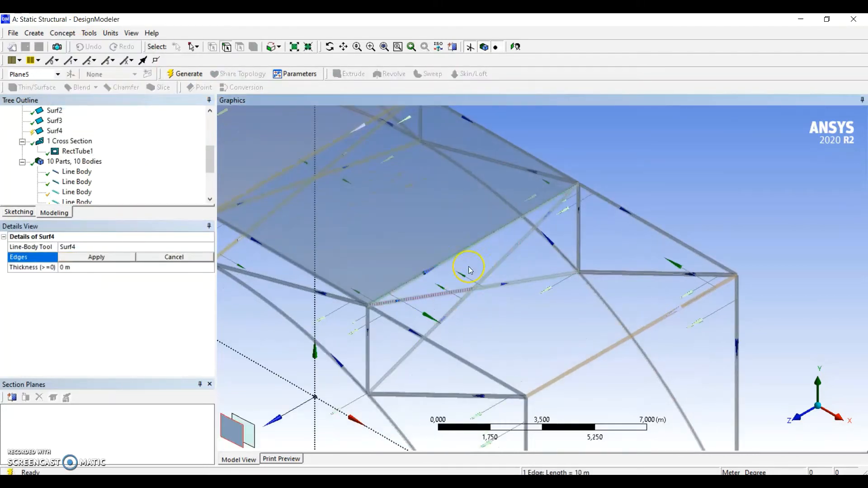
click(256, 439)
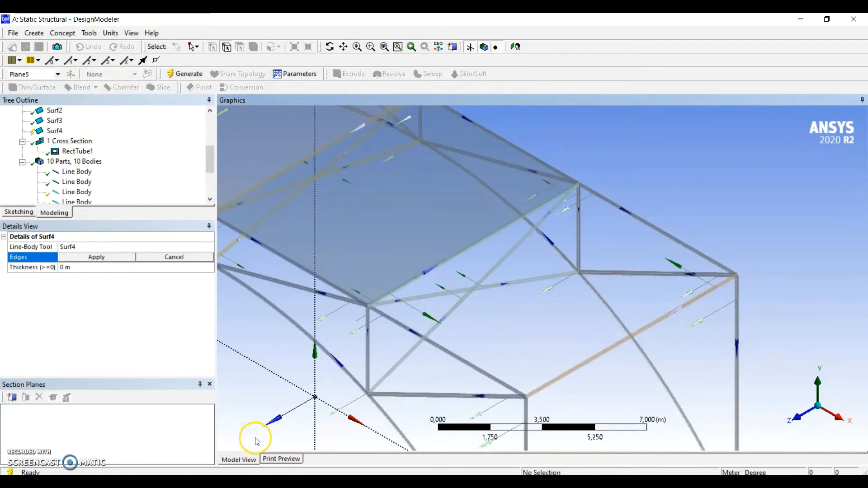
click(448, 260)
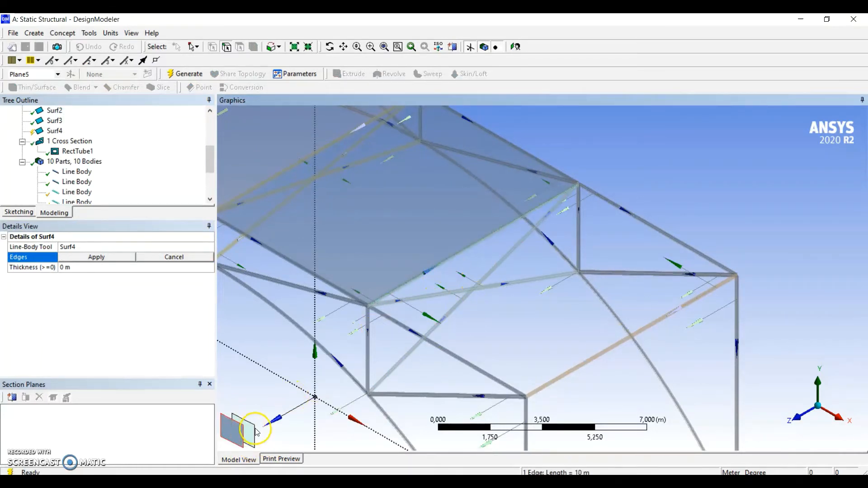
ctrl+click(657, 227)
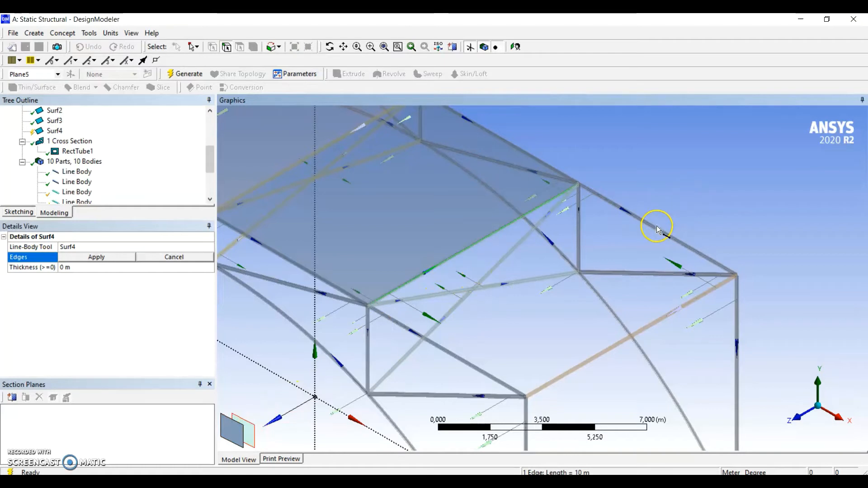
ctrl+click(644, 330)
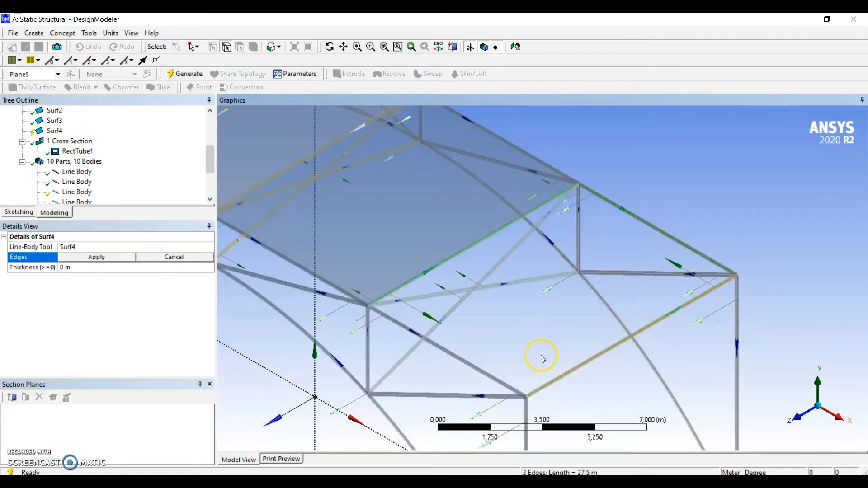
ctrl+click(481, 372)
click(89, 258)
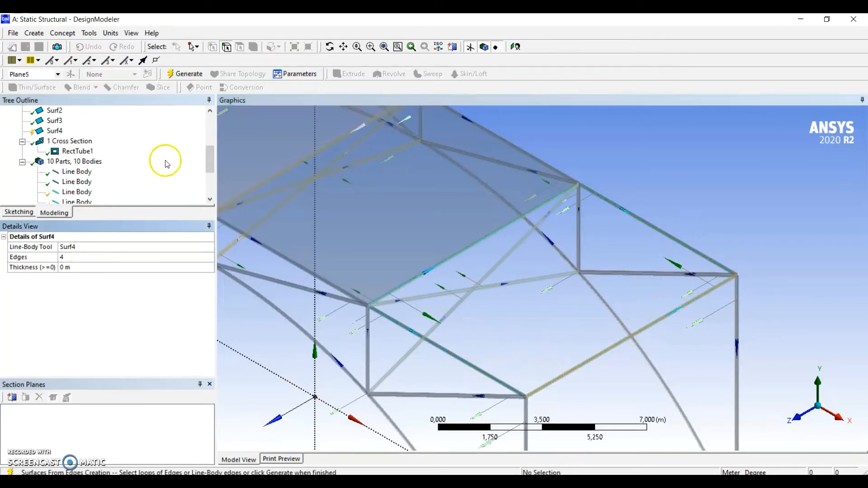
click(185, 74)
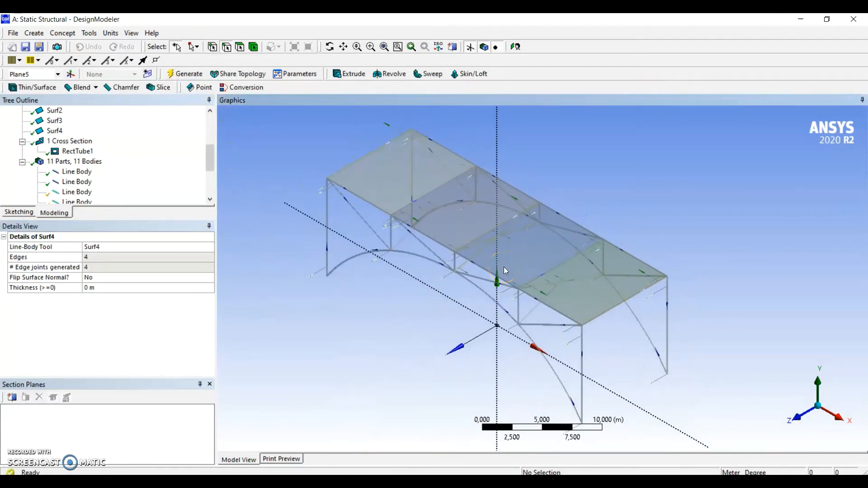
Form one new part from all seven line bodies and the four deck surface bodies
scroll(157, 169, down, 3)
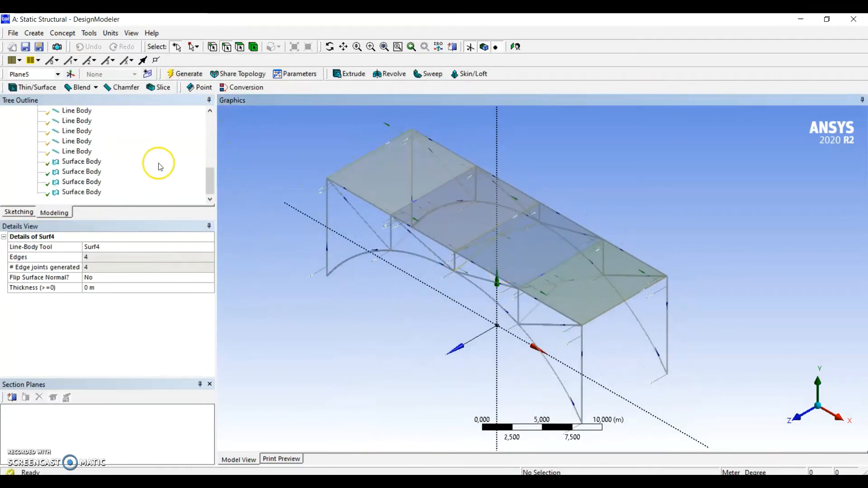
scroll(158, 165, up, 3)
click(77, 152)
ctrl+click(78, 181)
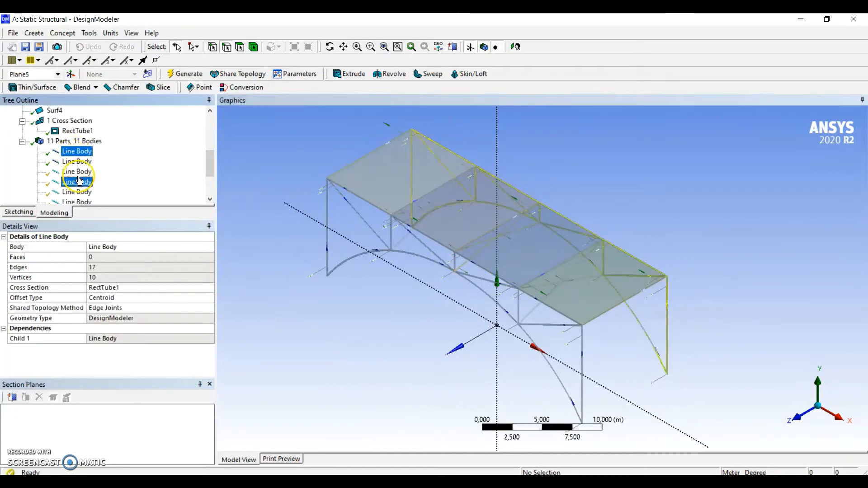
ctrl+click(79, 172)
ctrl+click(78, 163)
scroll(136, 162, down, 1)
scroll(135, 167, up, 1)
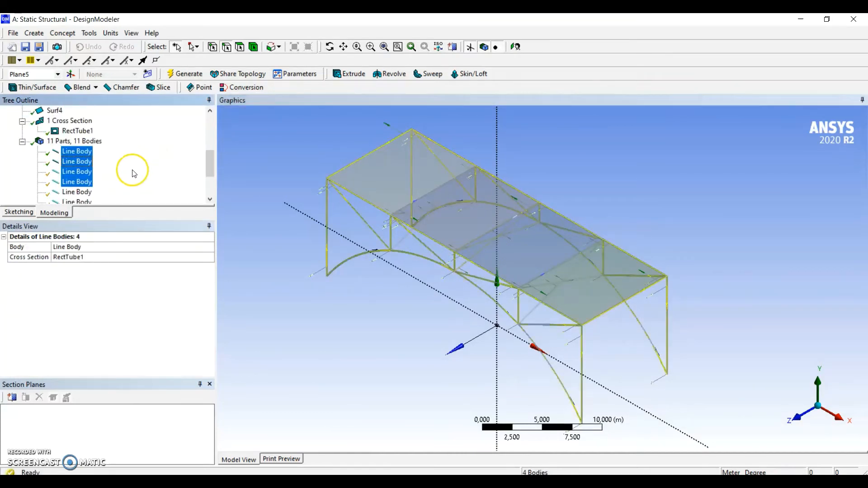
ctrl+click(78, 192)
scroll(167, 161, down, 2)
ctrl+click(86, 142)
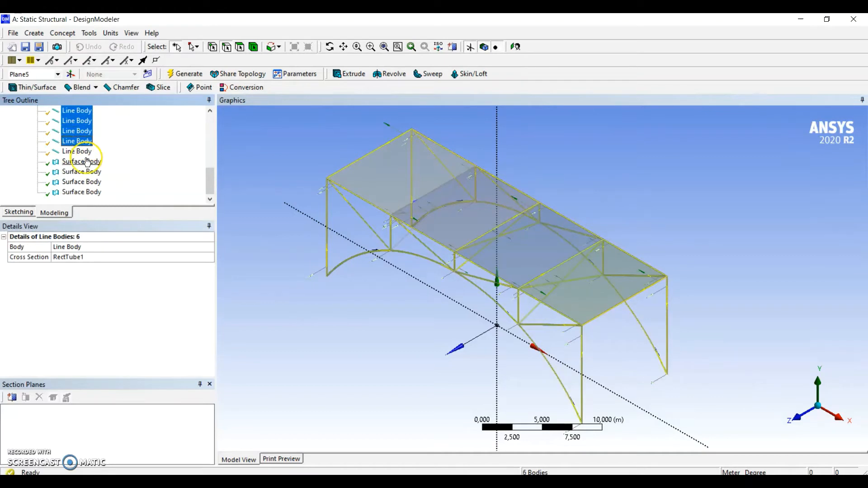
ctrl+click(86, 152)
ctrl+click(90, 162)
ctrl+click(92, 171)
ctrl+click(89, 182)
ctrl+click(90, 193)
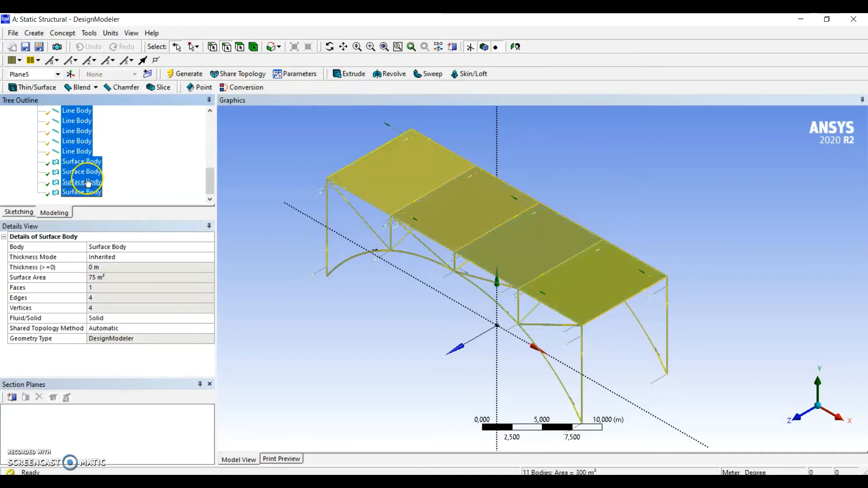
right_click(90, 179)
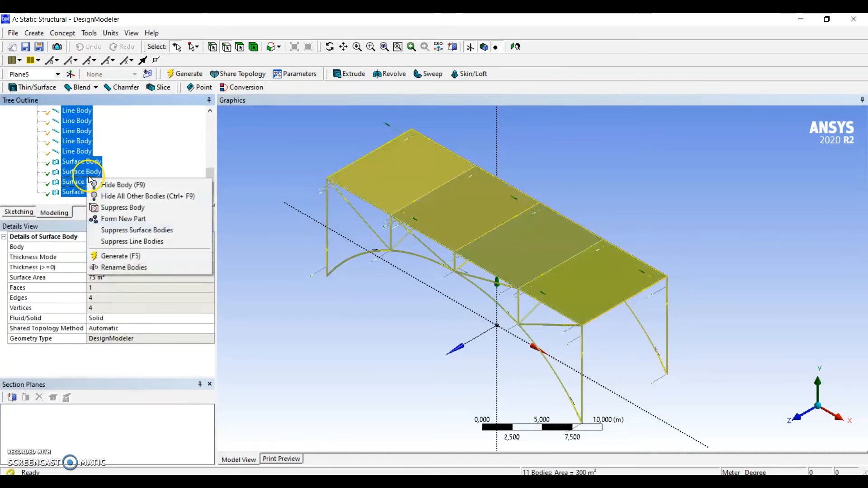
click(123, 219)
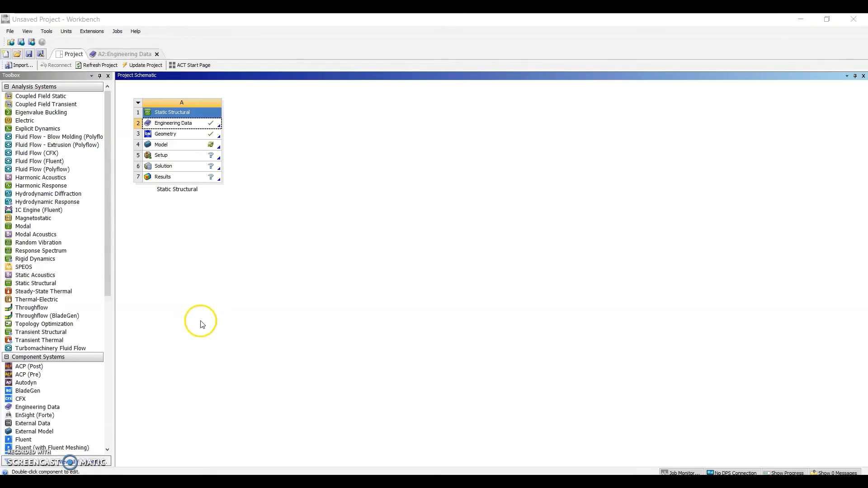
In the Workbench project's Engineering Data, add a material named concreto and give it the Isotropic Elasticity property
double_click(181, 125)
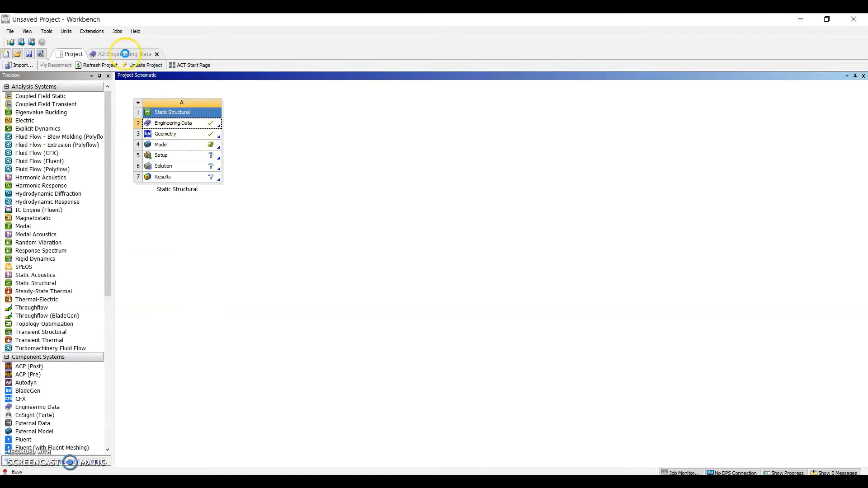
click(225, 130)
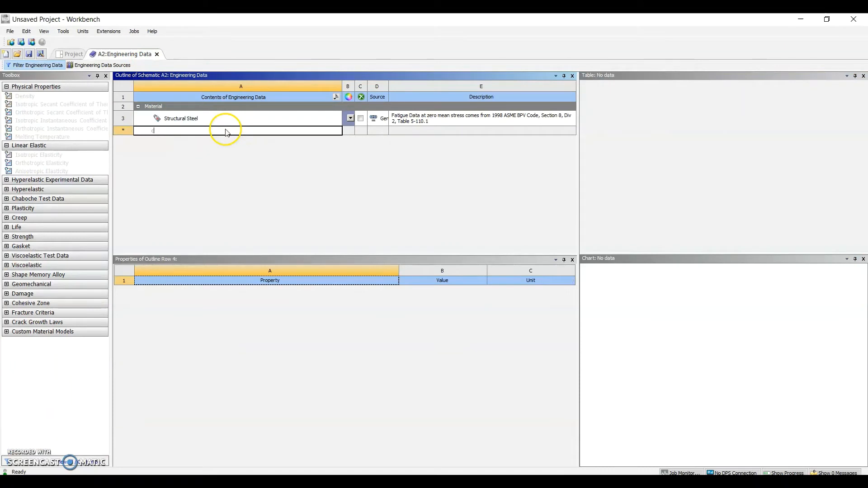
text(concreto)
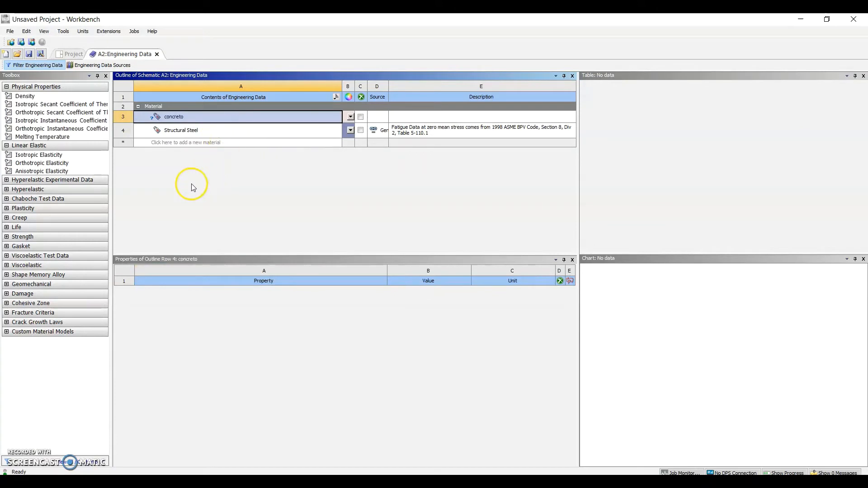
click(45, 155)
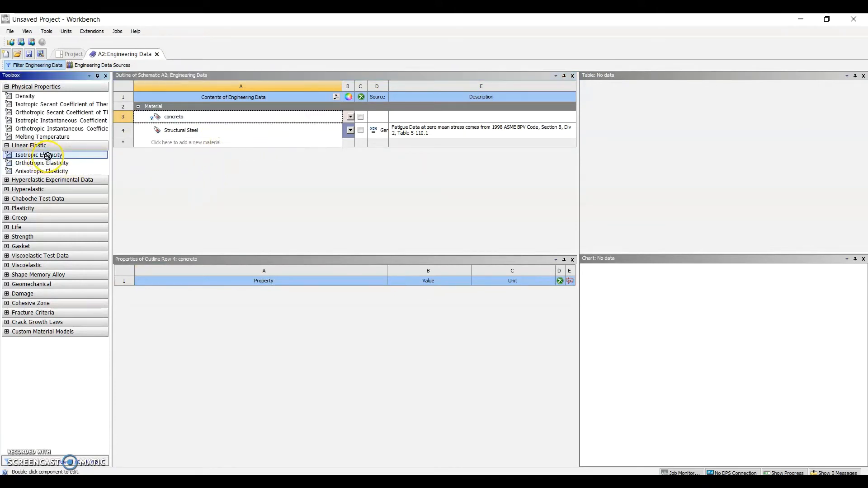
drag(48, 156, 169, 119)
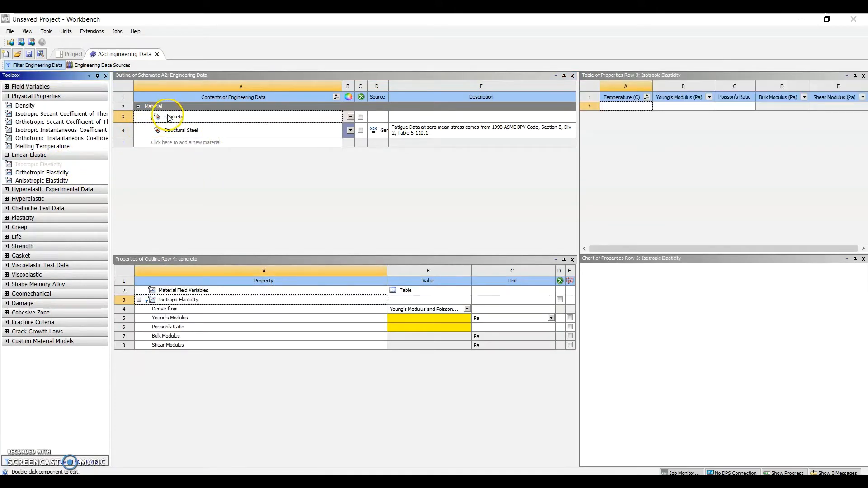
Set the Young's Modulus of concreto to 2,9E+10 Pa and its Poisson's Ratio to 0,15
click(392, 320)
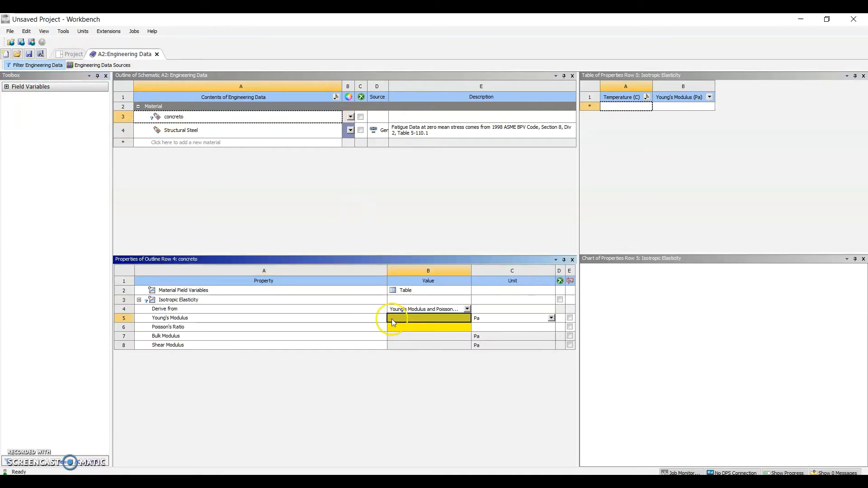
click(392, 319)
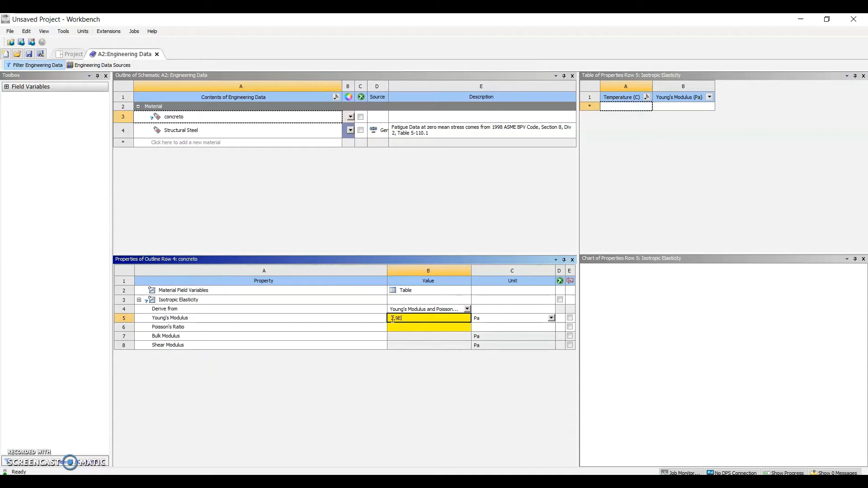
key(Return)
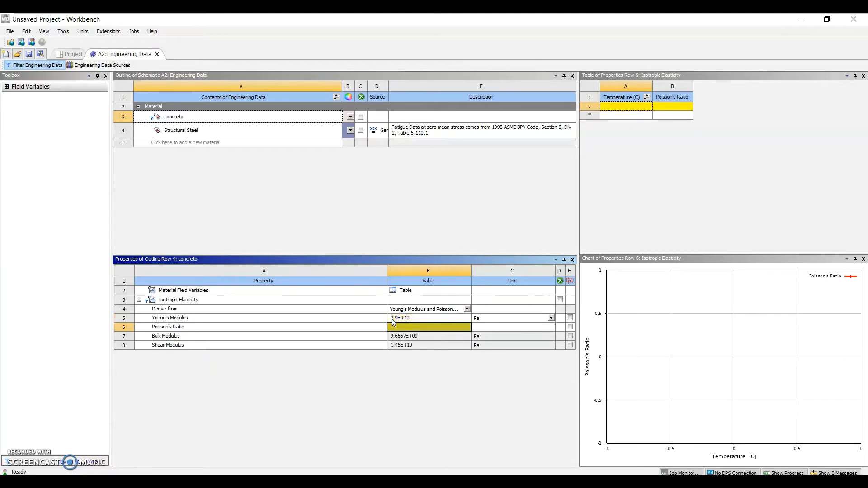
text(0,15)
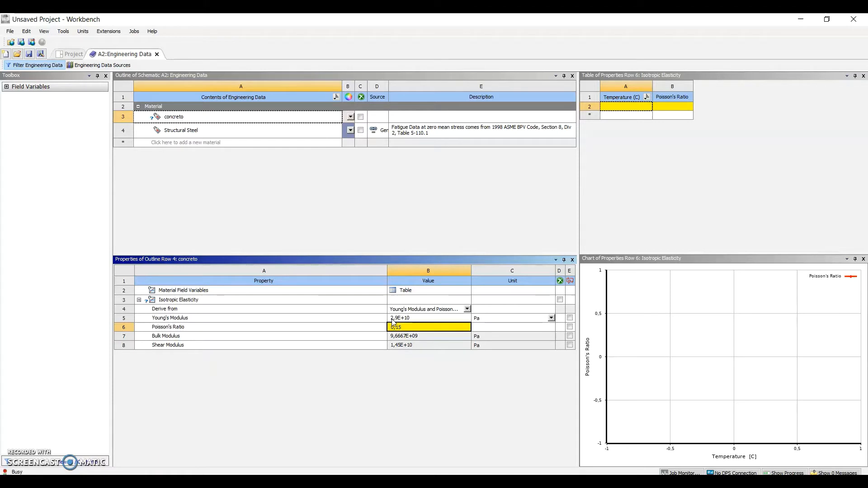
key(Return)
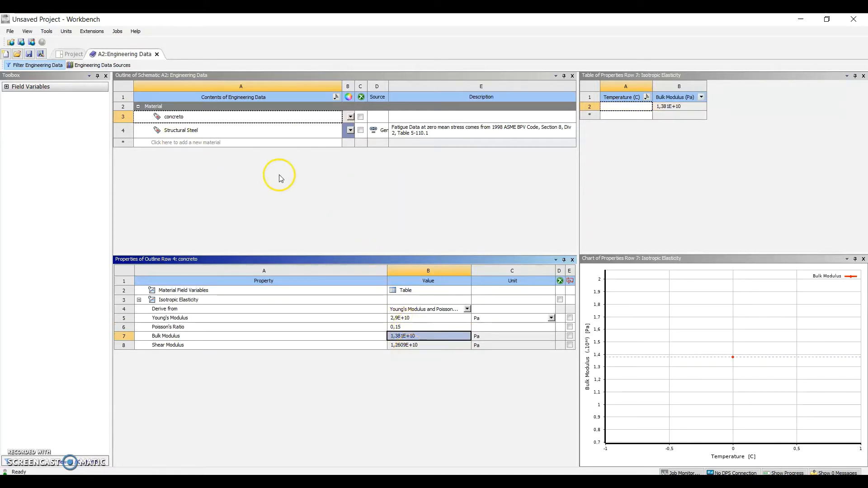
Return to the project schematic and open the Static Structural system's Model cell in Mechanical
click(71, 54)
right_click(191, 147)
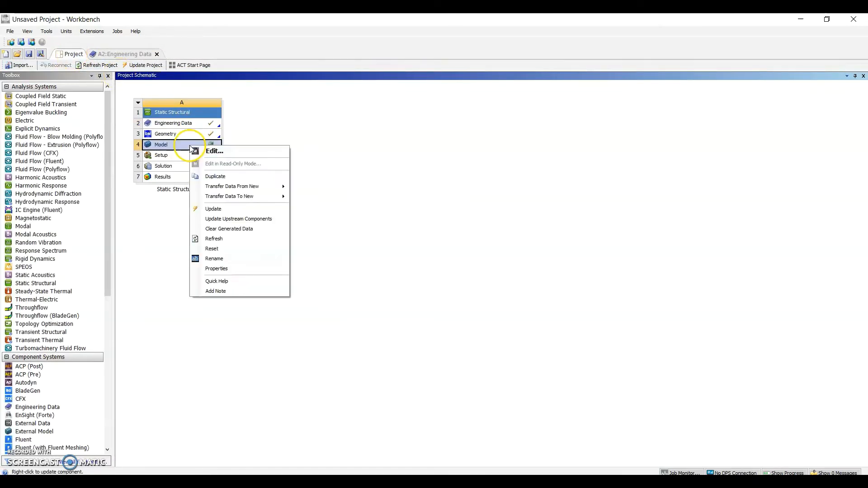
click(214, 151)
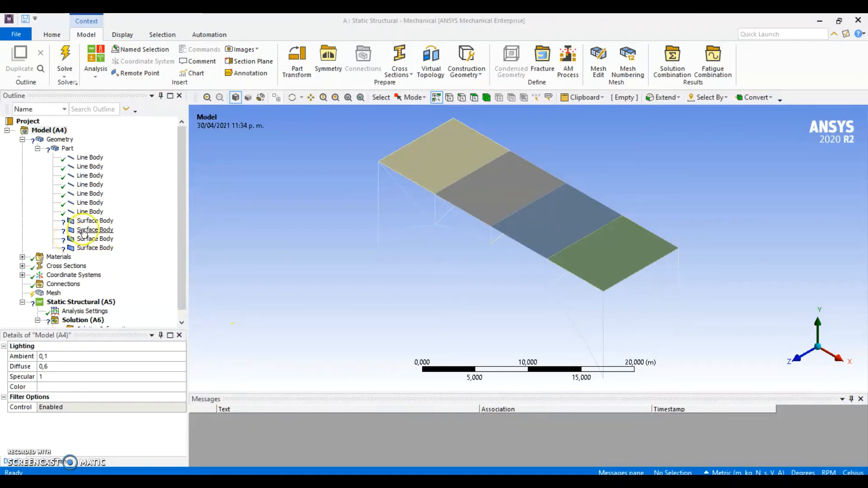
Give the first deck surface body, at the negative X end, a thickness of 0,015 m and assign it the concreto material
click(94, 221)
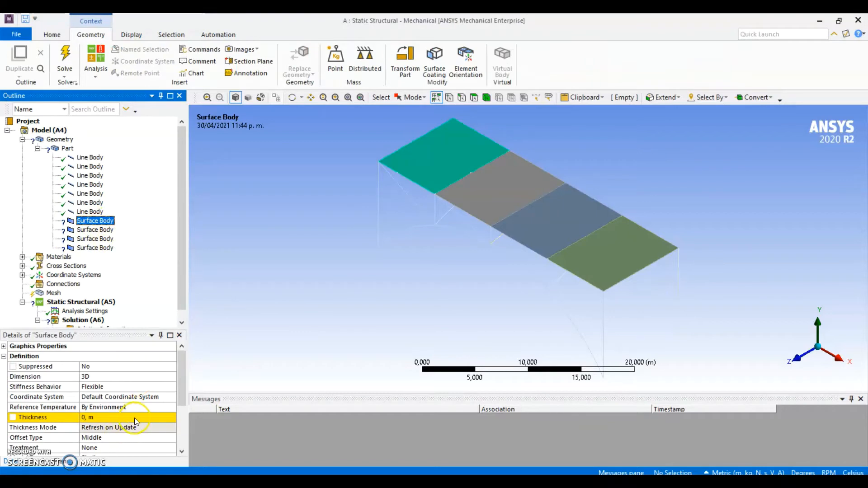
scroll(133, 418, down, 1)
click(107, 388)
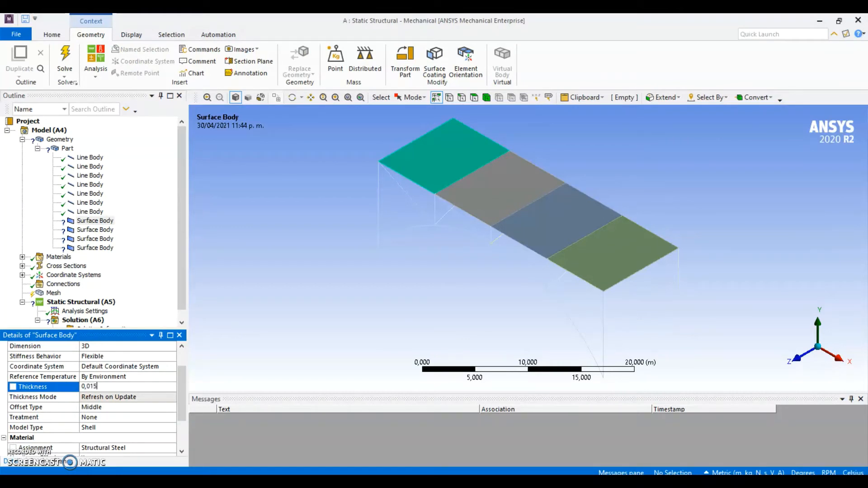
key(Return)
scroll(117, 382, down, 3)
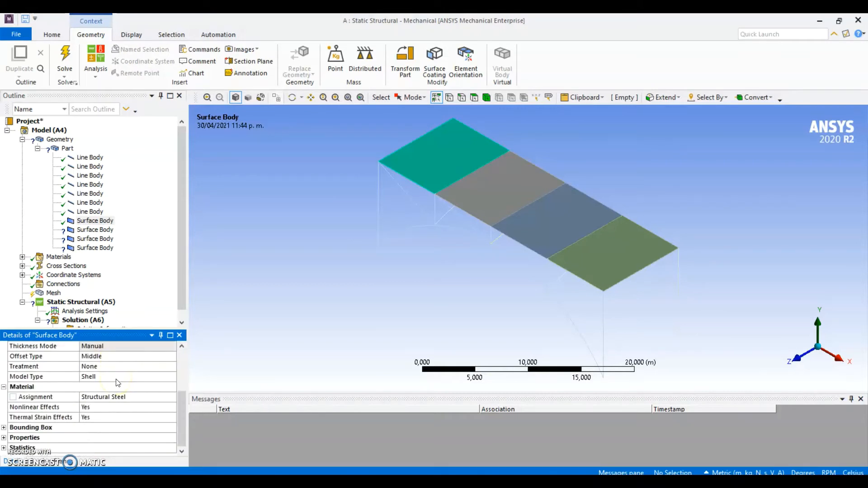
click(117, 398)
click(171, 397)
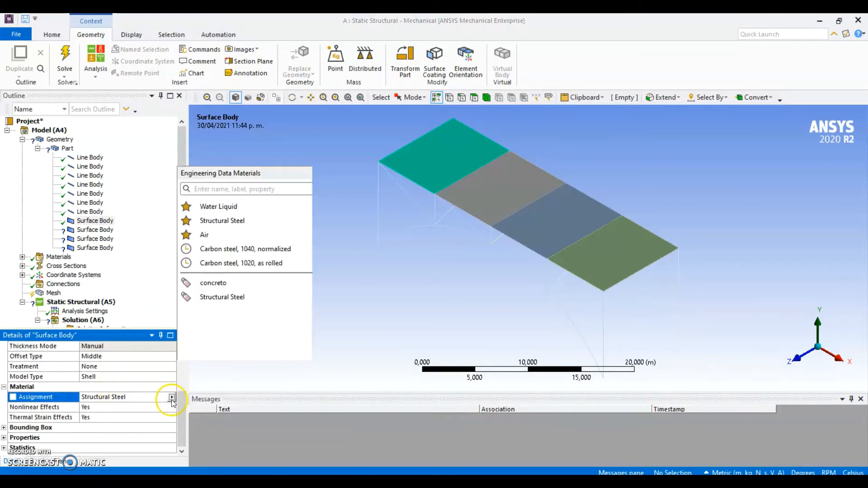
click(214, 285)
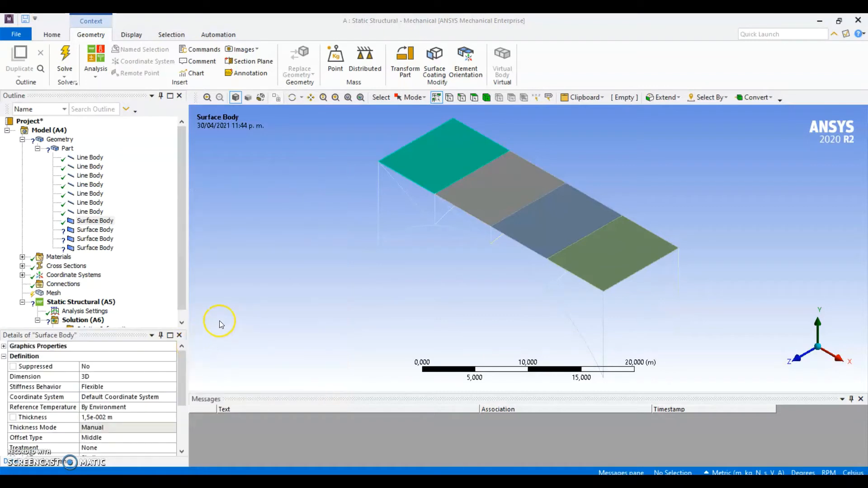
scroll(127, 407, down, 3)
scroll(126, 358, up, 2)
Set the second deck surface body's thickness to 0,015 m and its material to concreto
click(95, 229)
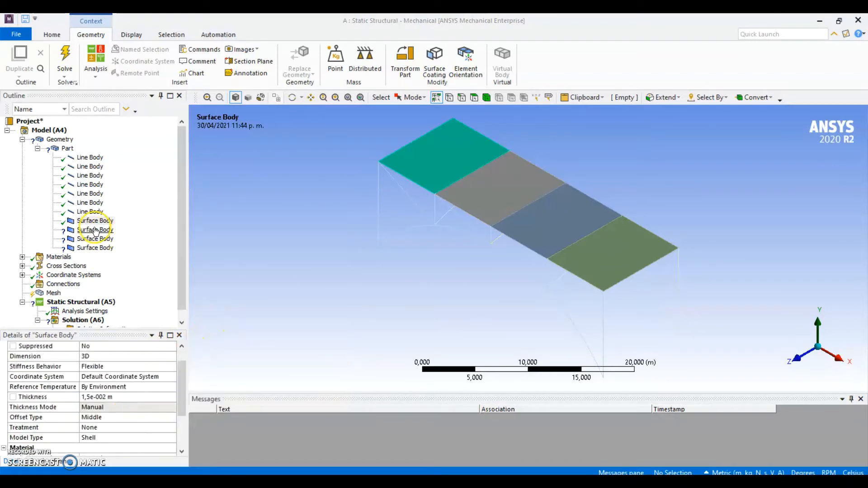
scroll(105, 396, down, 1)
click(106, 387)
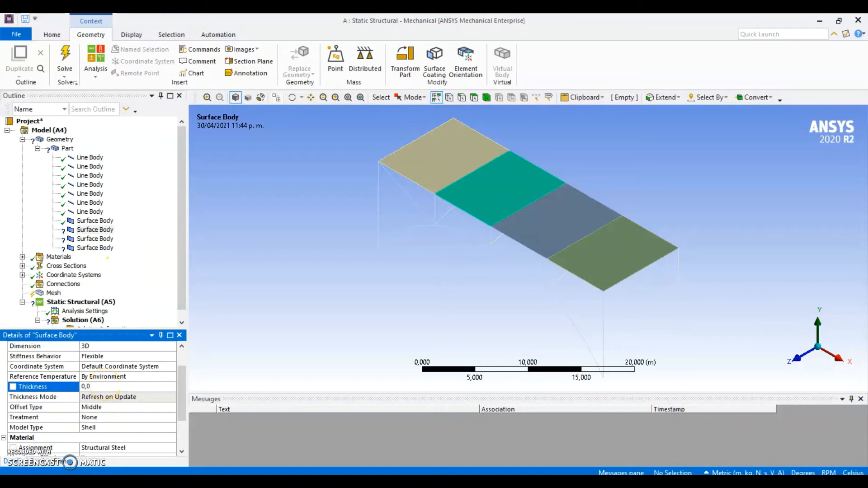
key(Return)
scroll(106, 388, down, 3)
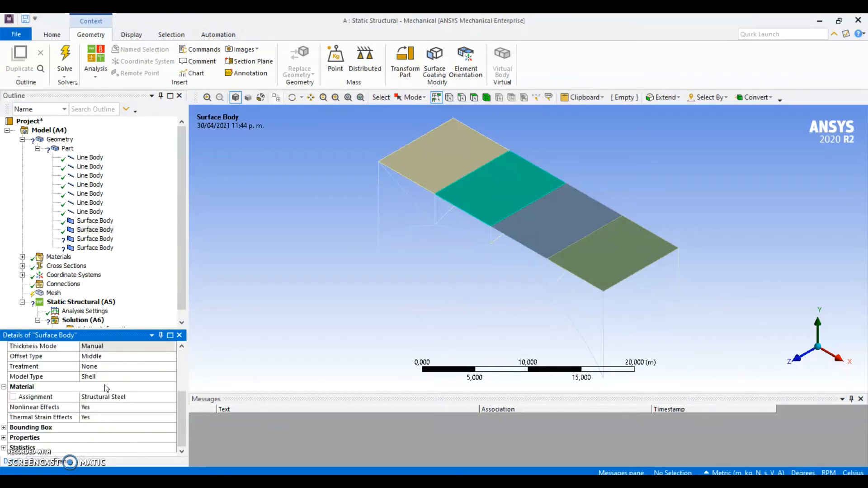
click(110, 397)
click(172, 397)
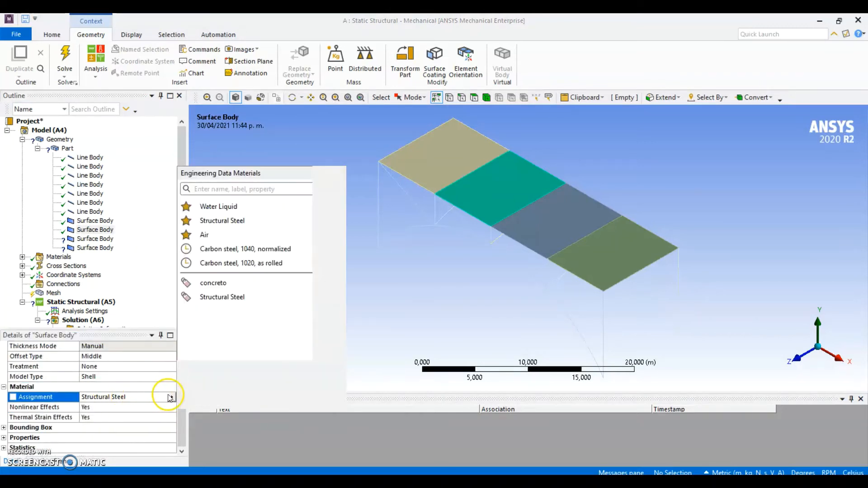
click(215, 294)
Set the third deck surface body's thickness to 0,015 m and its material to concreto
click(95, 238)
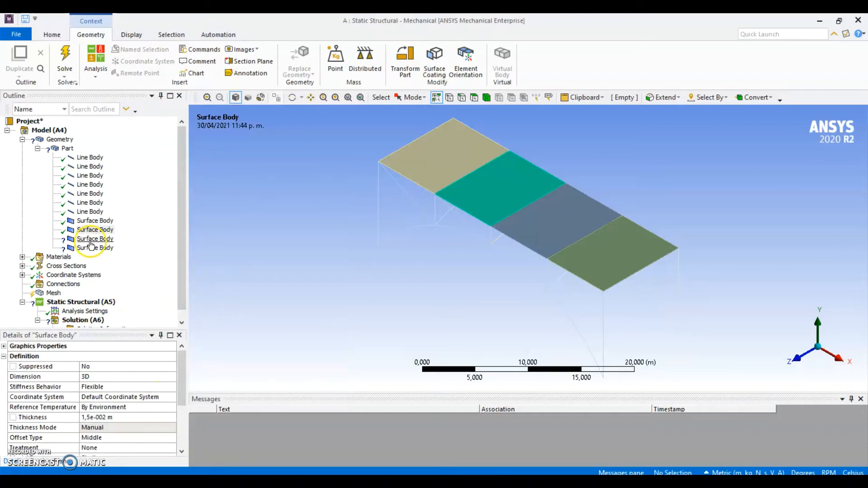
scroll(122, 386, down, 1)
click(110, 387)
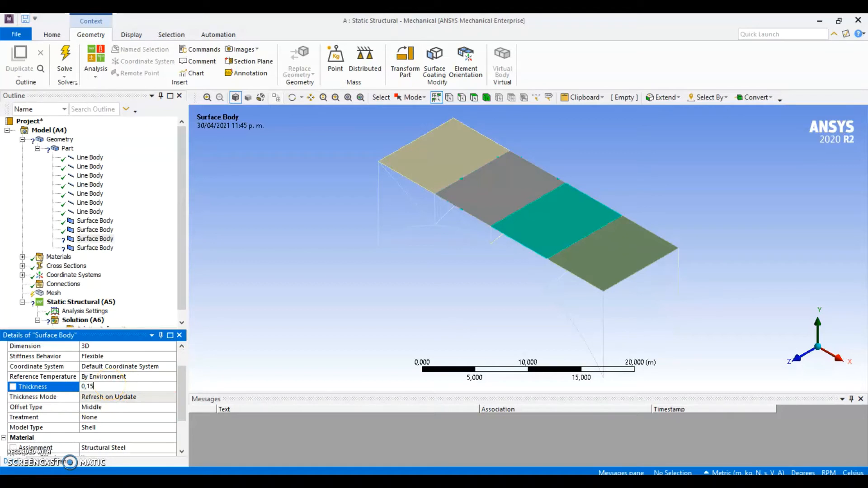
key(Return)
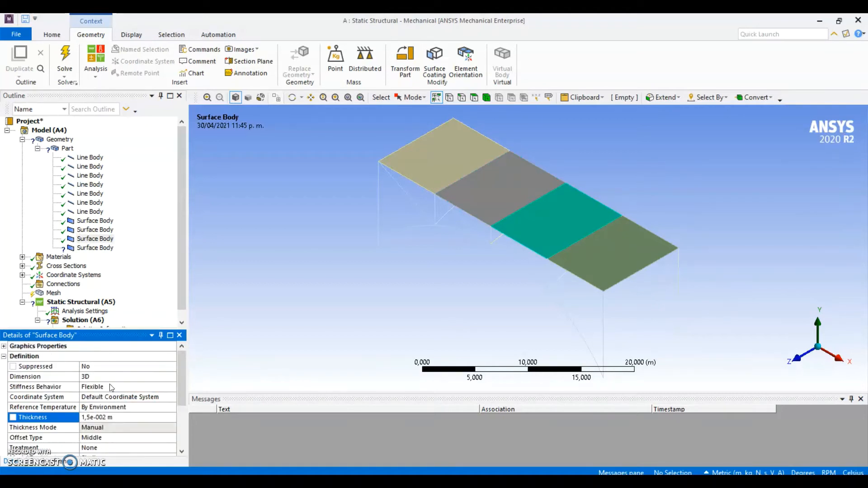
scroll(110, 387, down, 3)
click(102, 401)
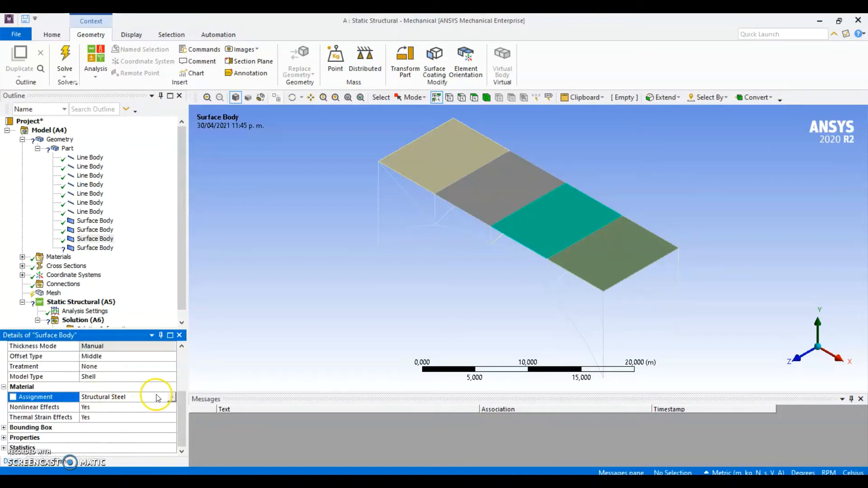
click(173, 397)
click(217, 284)
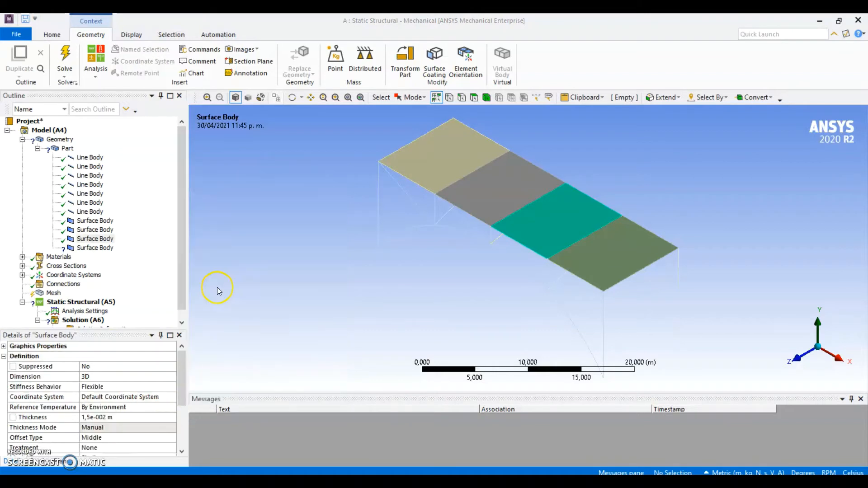
Set the thickness of the last deck surface body, at the positive X end, to 0,015 m and assign it concreto
click(95, 248)
click(95, 418)
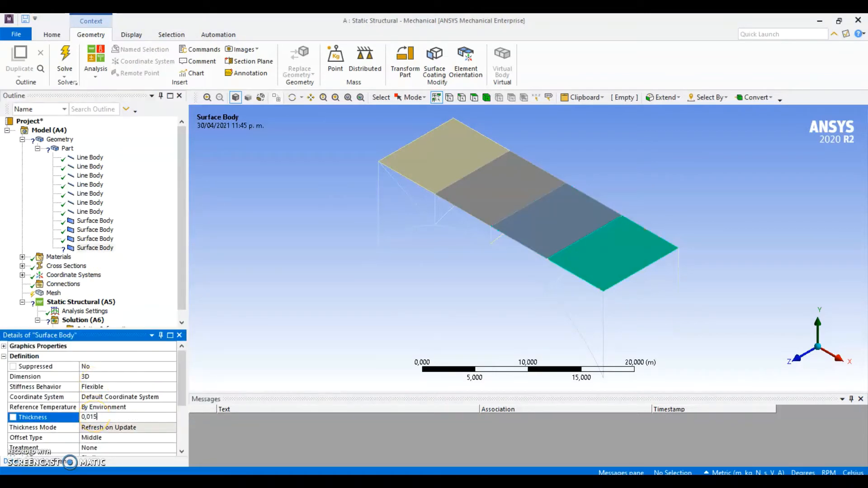
text(0,015)
key(Return)
scroll(114, 407, down, 3)
click(170, 397)
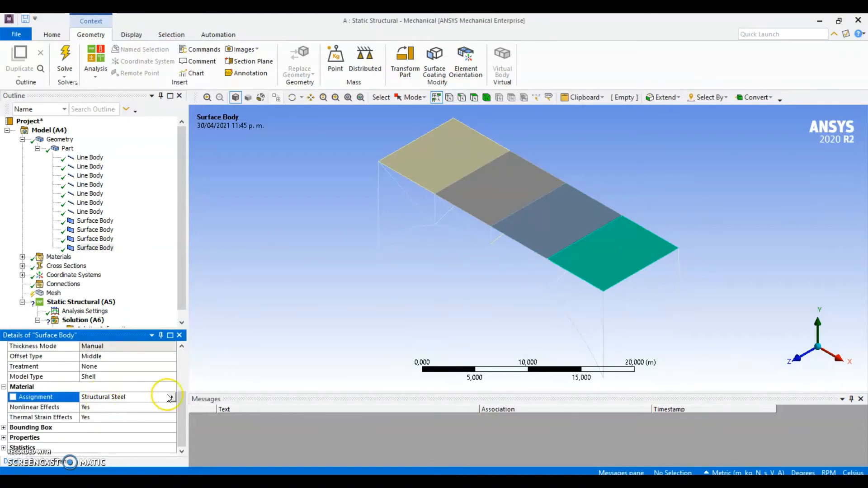
click(172, 398)
click(211, 282)
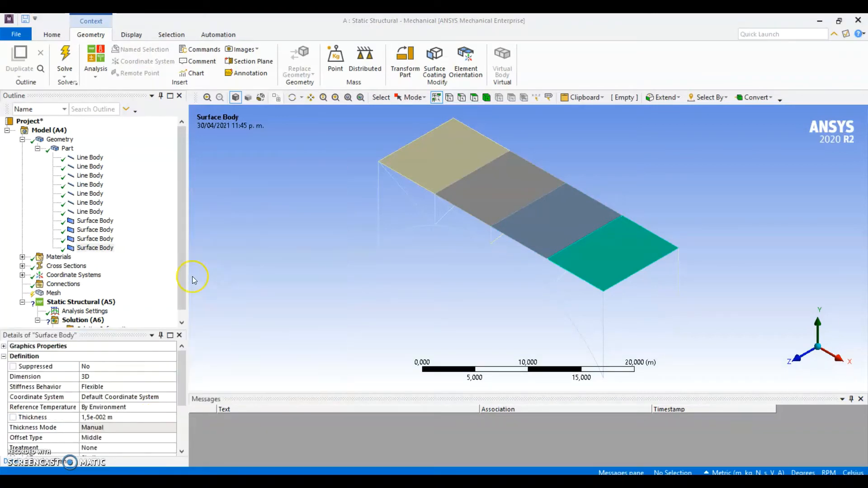
scroll(122, 414, down, 3)
scroll(122, 416, up, 2)
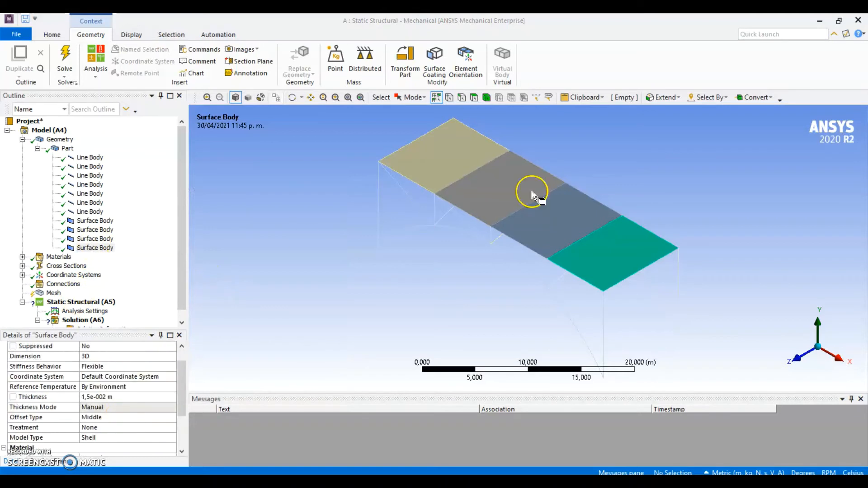
Check the material assignment of each of the four deck surface bodies and of one line body
click(96, 221)
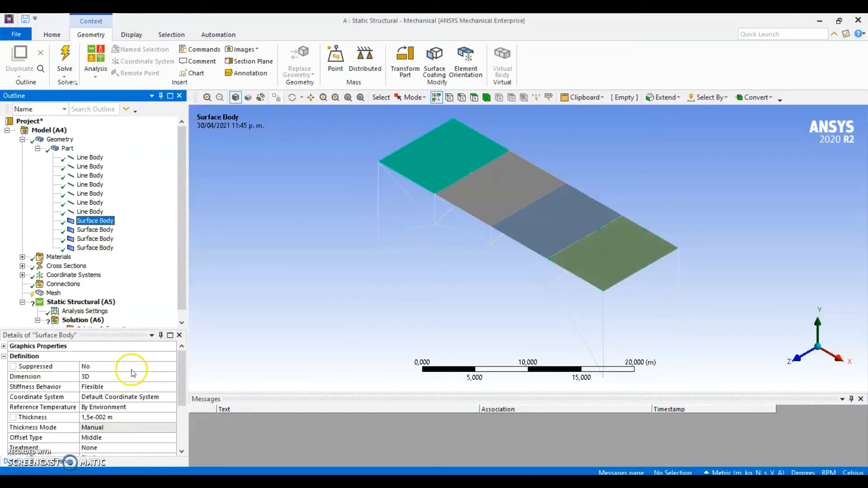
scroll(126, 420, down, 3)
click(115, 230)
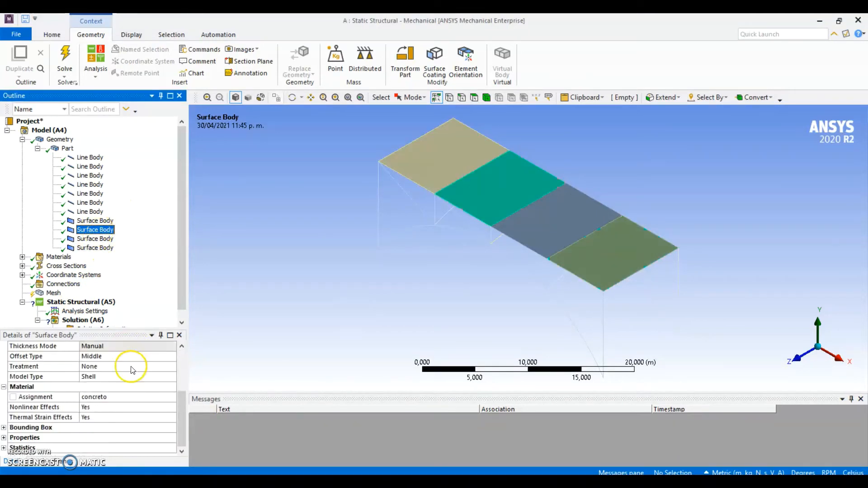
click(96, 238)
scroll(120, 389, down, 3)
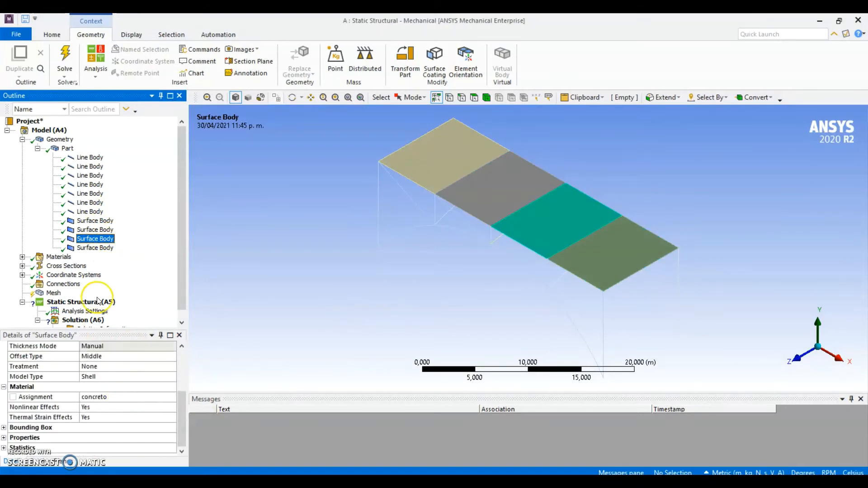
click(109, 250)
scroll(153, 415, down, 3)
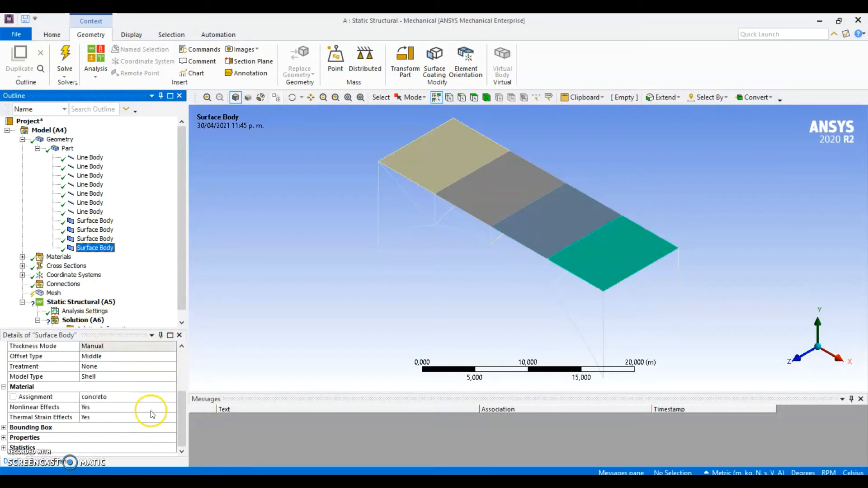
click(90, 202)
scroll(110, 400, down, 3)
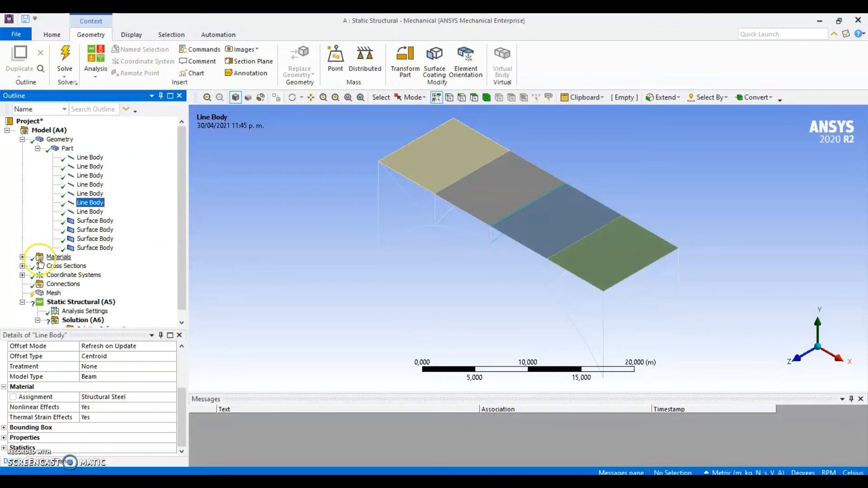
Look over the model's Materials and Cross Sections entries and collapse the Geometry branch
click(22, 257)
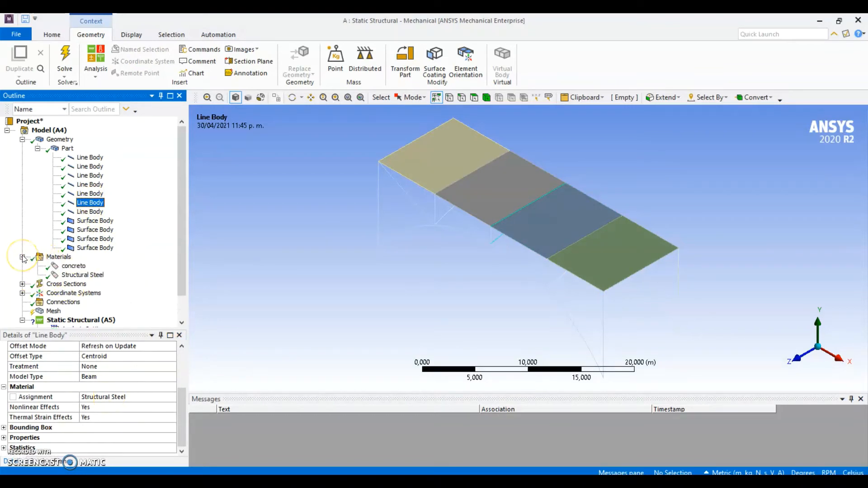
click(23, 257)
click(24, 140)
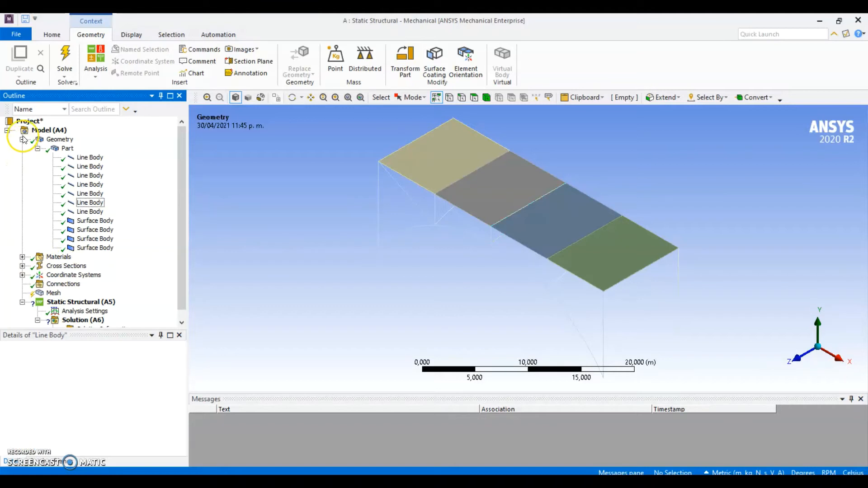
click(22, 140)
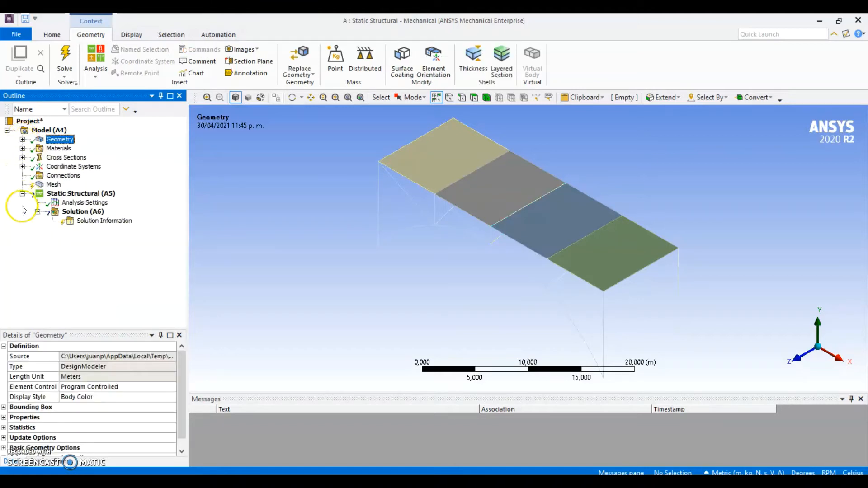
click(22, 158)
click(22, 158)
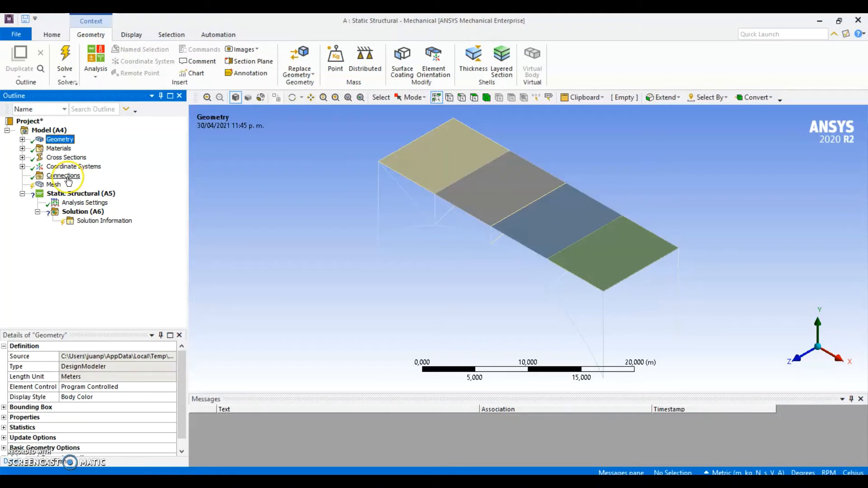
Set the mesh element size to 0,4 m and generate the mesh of the whole bridge
click(55, 185)
click(137, 399)
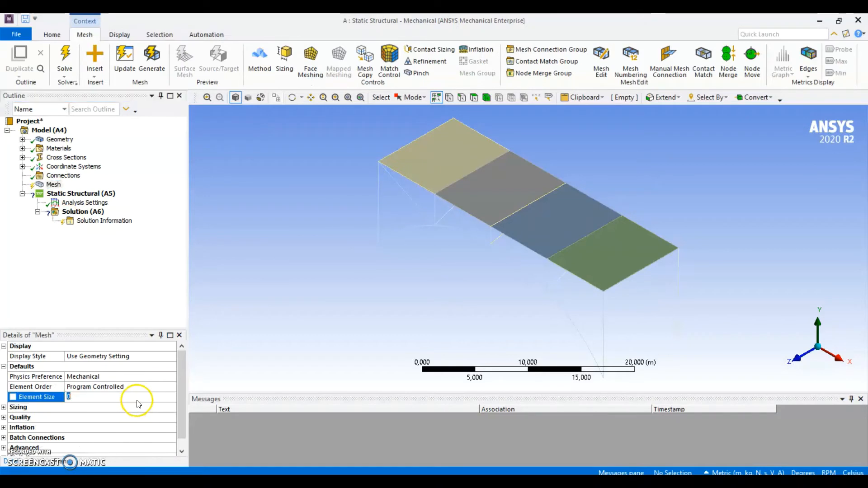
text(,4)
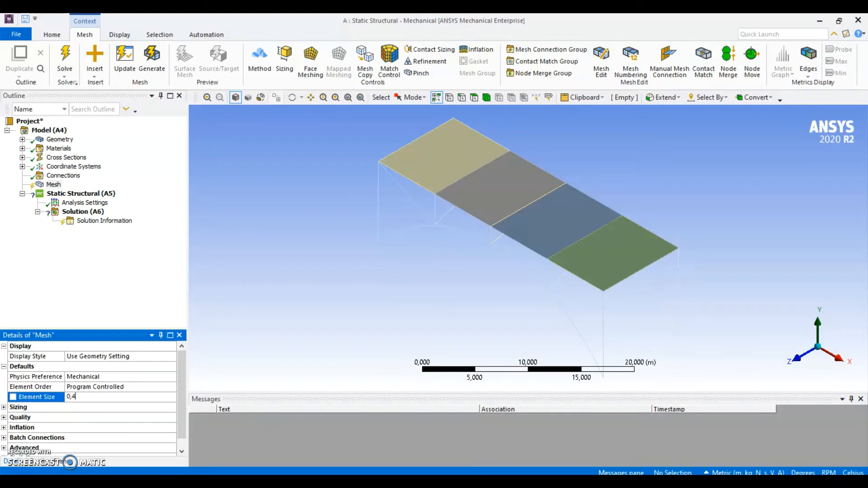
key(Return)
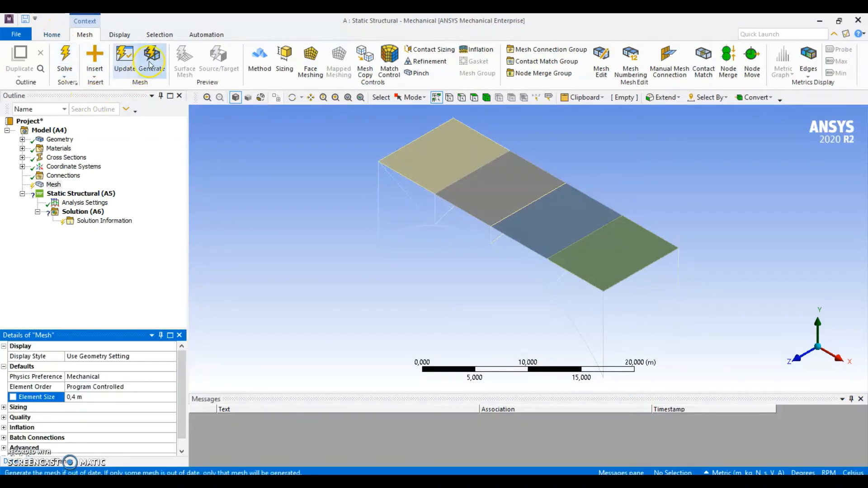
click(150, 65)
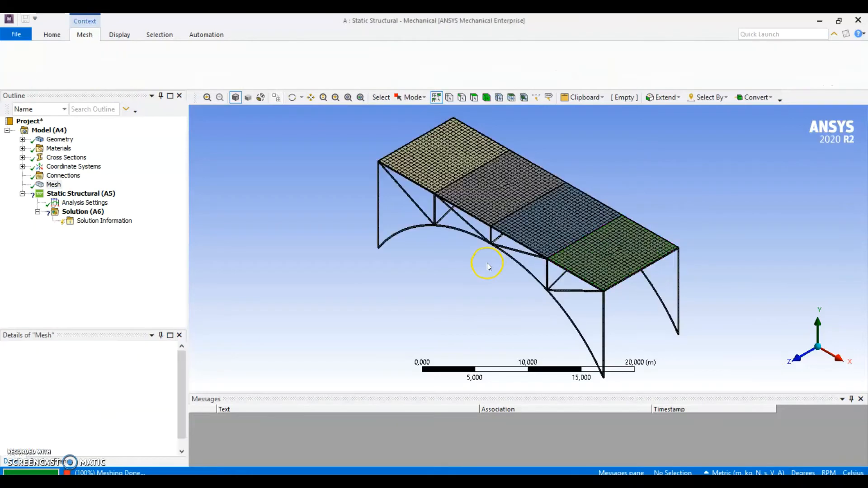
scroll(506, 229, up, 2)
scroll(469, 252, down, 3)
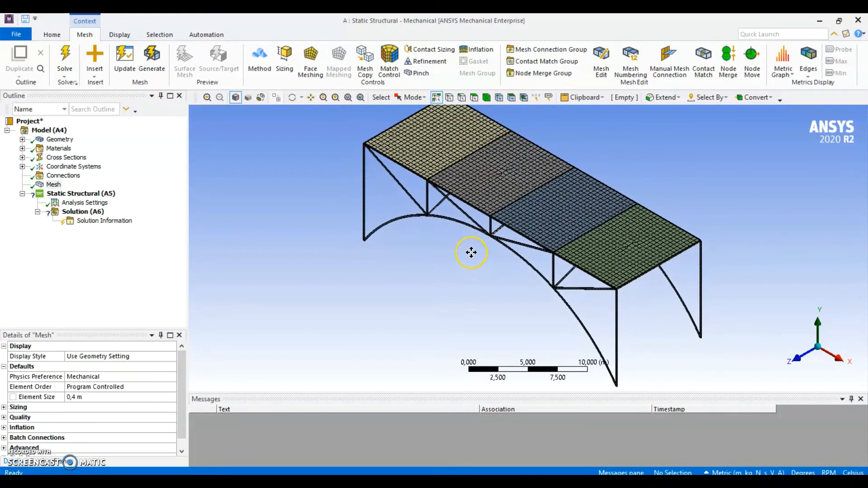
scroll(555, 237, up, 2)
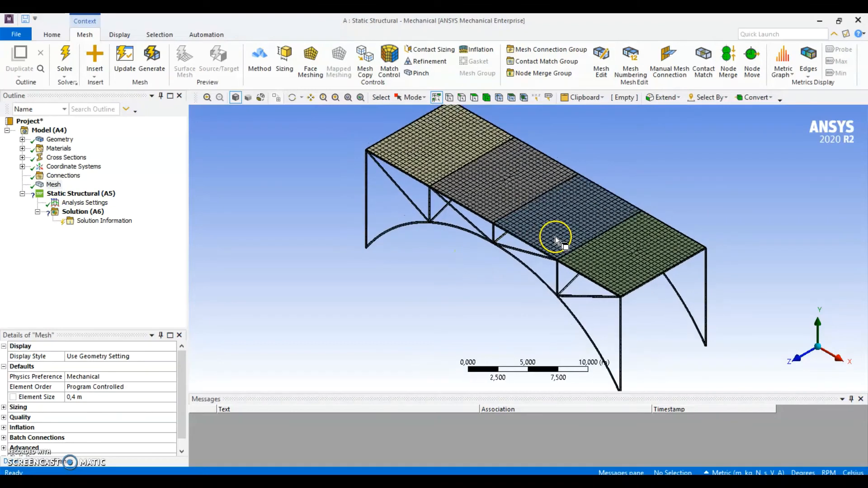
scroll(556, 237, down, 1)
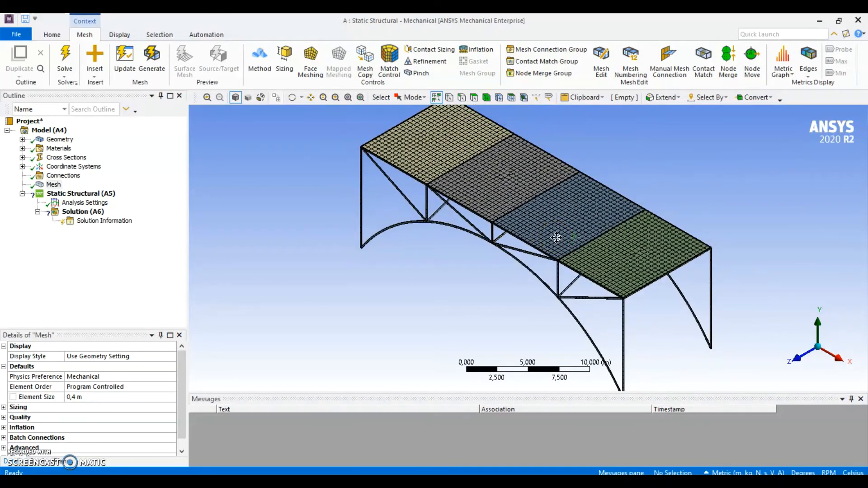
mouse_move(555, 237)
ctrl+middle_down()
mouse_move(560, 244)
mouse_move(553, 243)
ctrl+middle_up()
scroll(560, 243, down, 1)
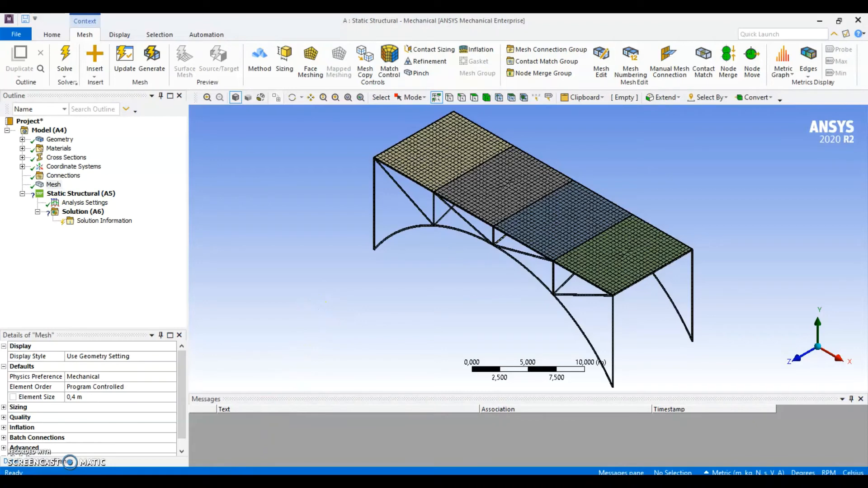
Add a Fixed Support to the Static Structural analysis at the arch foot vertex on the negative X, positive Z corner
click(104, 193)
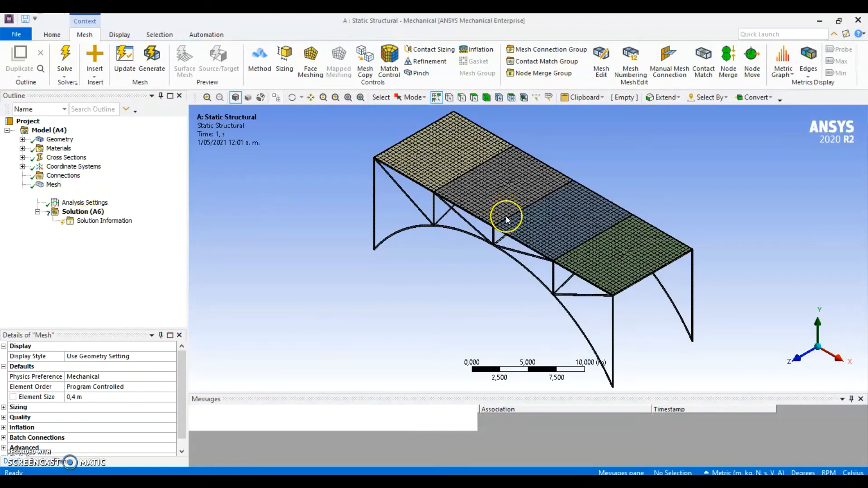
middle_drag(436, 274, 462, 258)
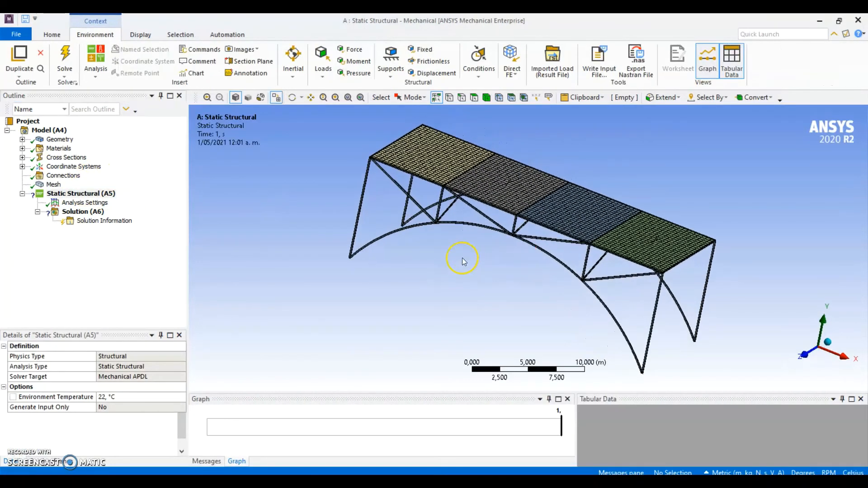
scroll(457, 256, up, 3)
ctrl+middle_drag(383, 233, 495, 270)
scroll(431, 258, up, 1)
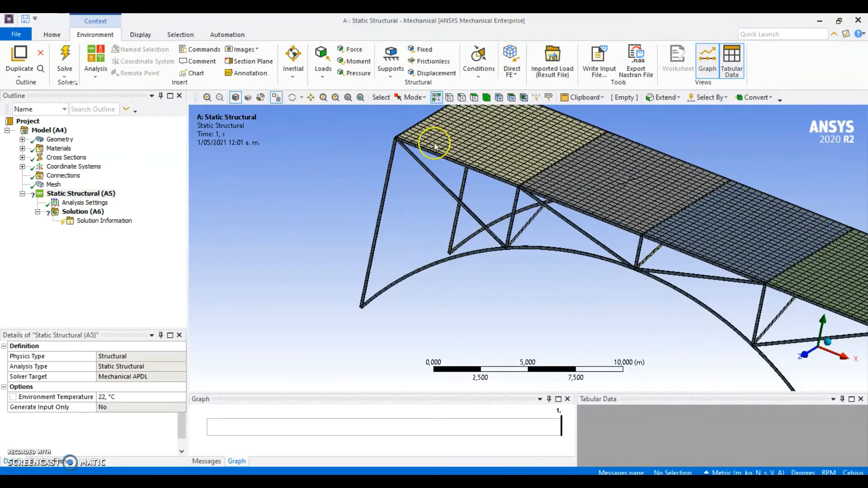
click(431, 56)
scroll(441, 308, up, 2)
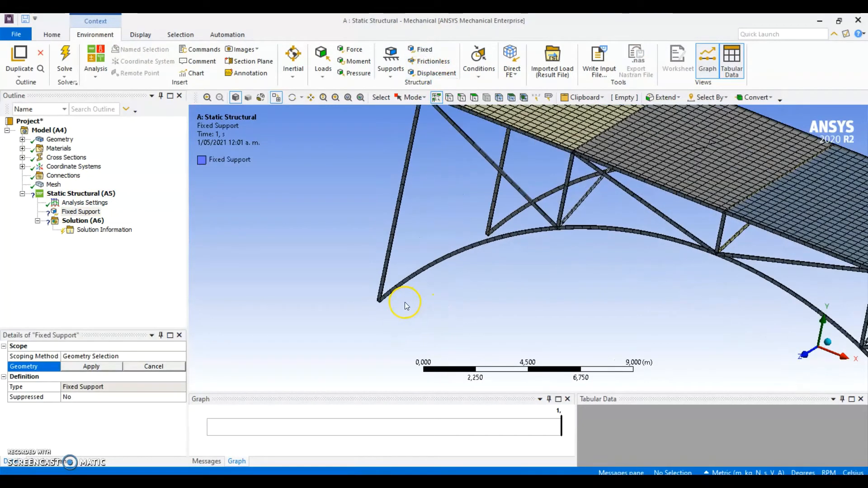
ctrl+middle_drag(390, 306, 416, 301)
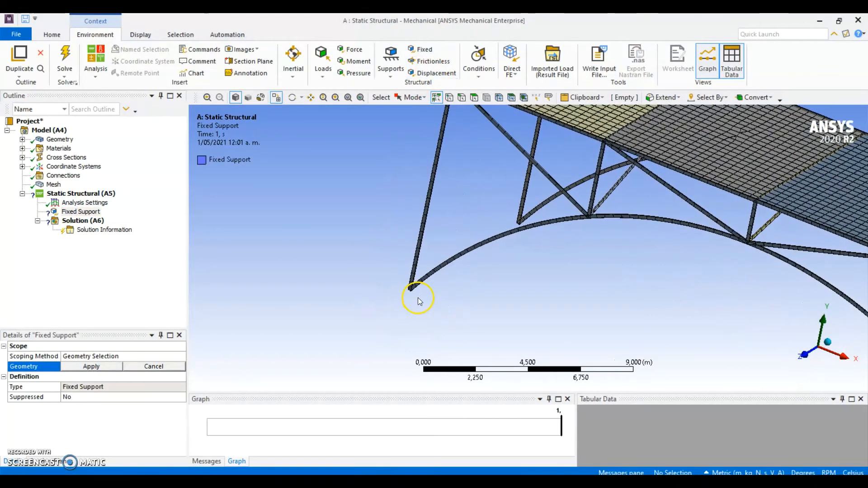
click(449, 98)
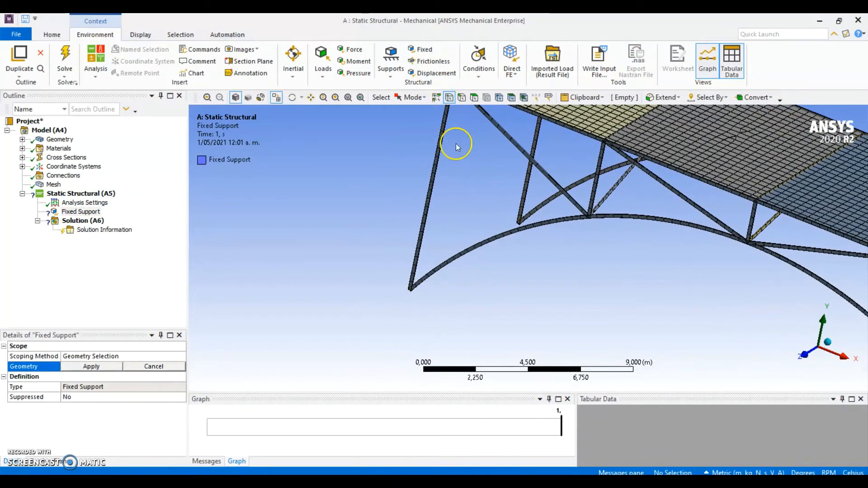
click(423, 300)
click(92, 366)
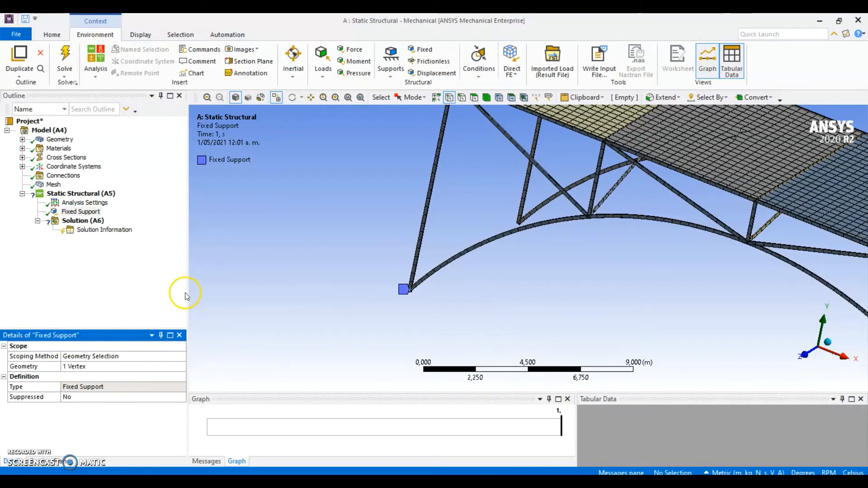
Duplicate the fixed support and rescope the copy to the other arch foot vertex at the negative X end
right_click(86, 211)
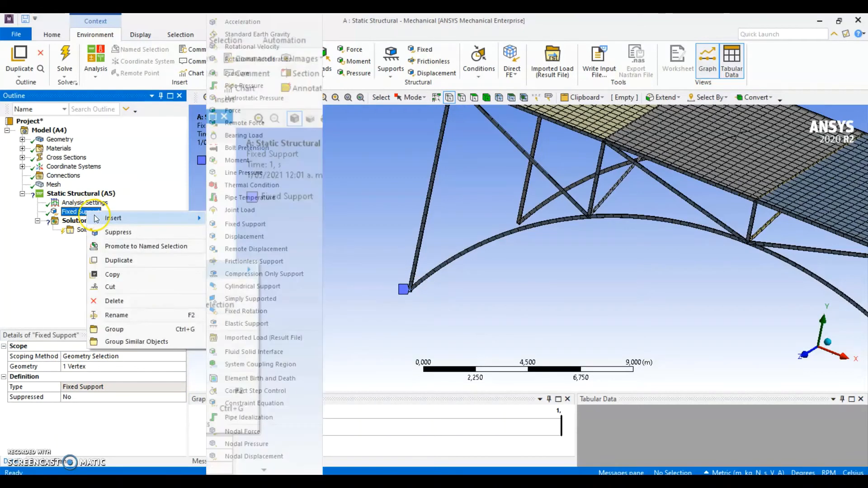
click(118, 261)
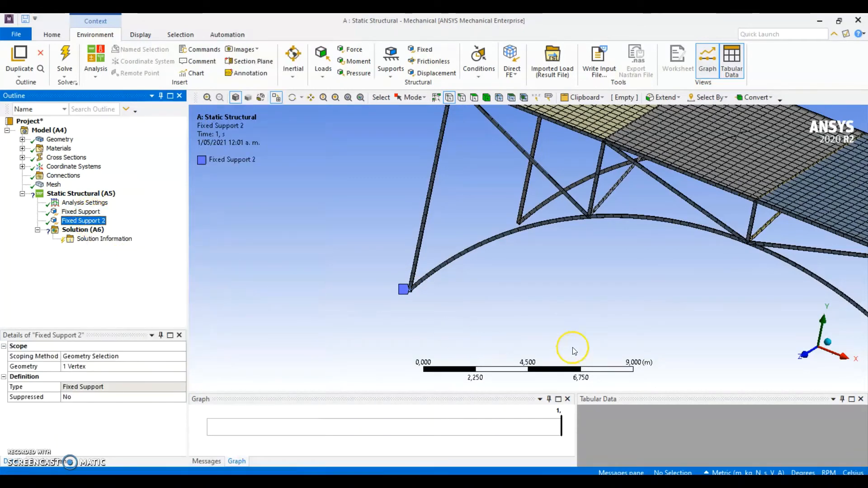
click(521, 224)
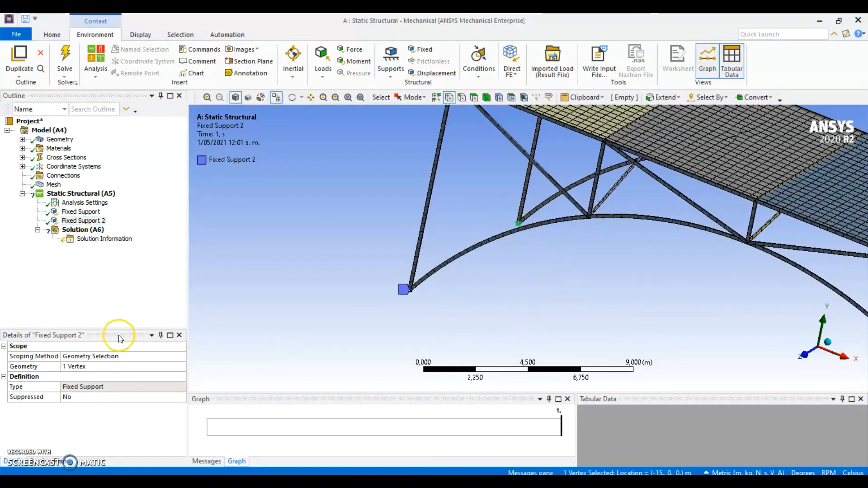
click(93, 366)
click(74, 367)
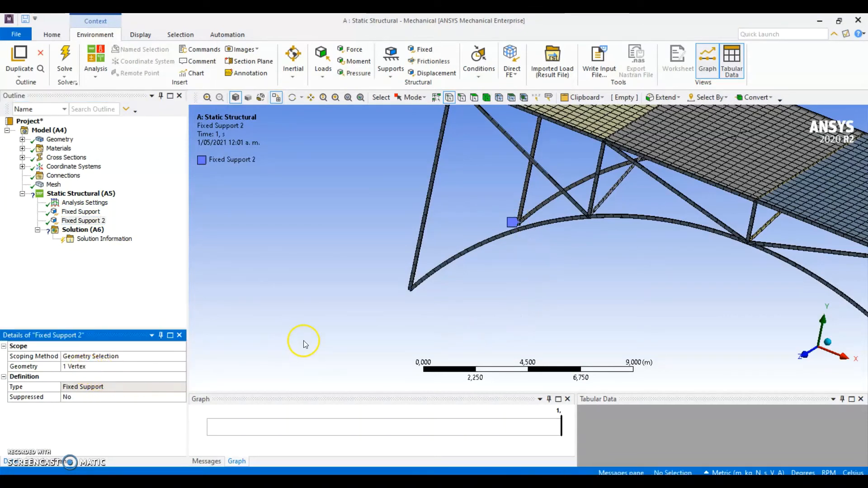
Duplicate Fixed Support 2 and rescope the copy to the rear arch foot vertex at the positive X end, at Z = 0
click(84, 221)
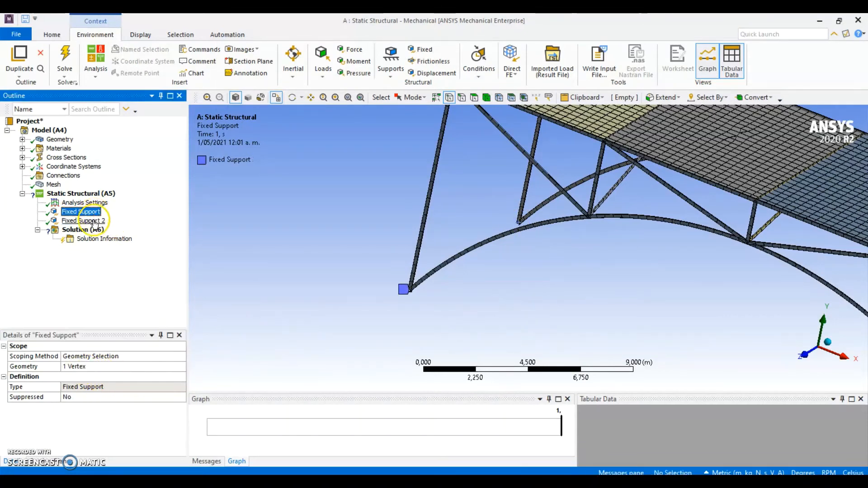
right_click(93, 227)
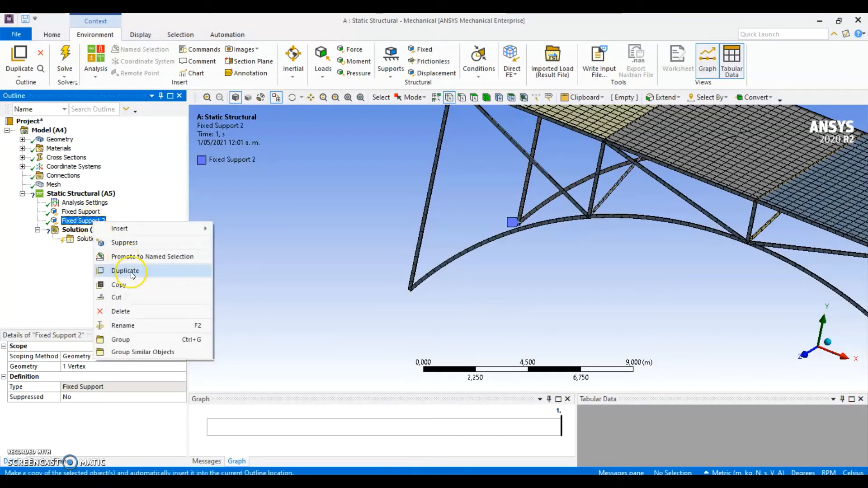
click(133, 273)
ctrl+middle_drag(562, 343, 327, 271)
ctrl+middle_drag(585, 257, 304, 166)
ctrl+middle_drag(510, 276, 494, 236)
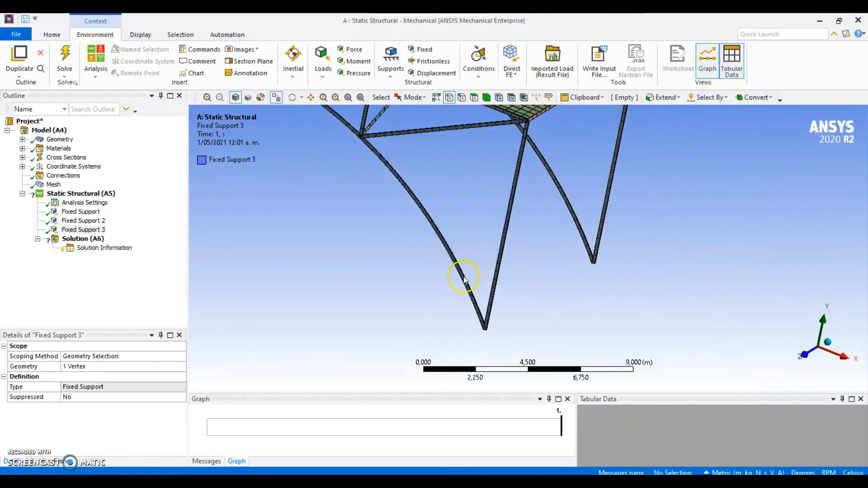
click(113, 365)
ctrl+click(593, 262)
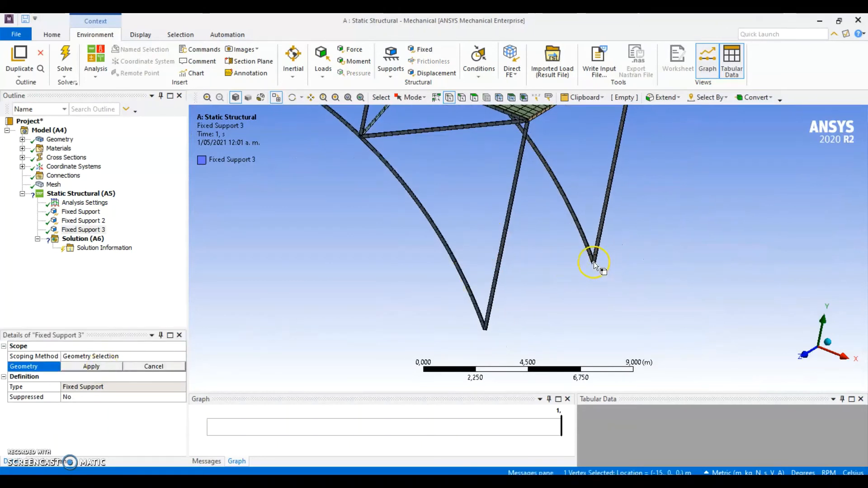
click(111, 366)
click(111, 366)
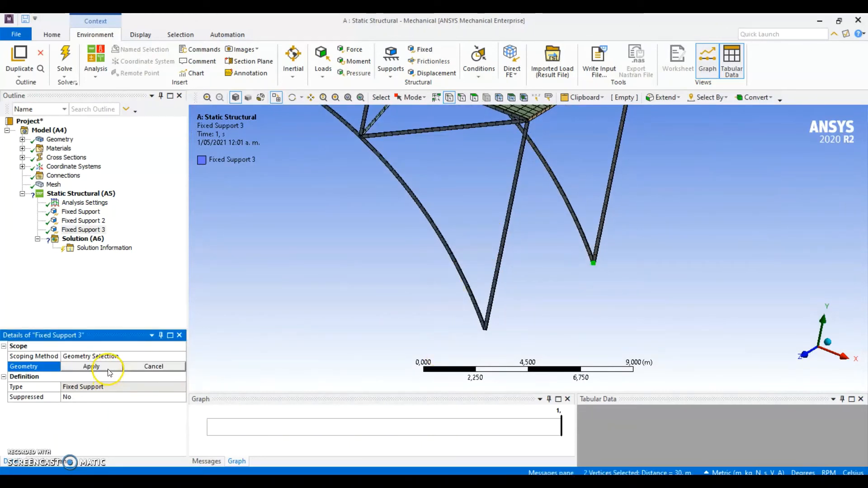
click(594, 262)
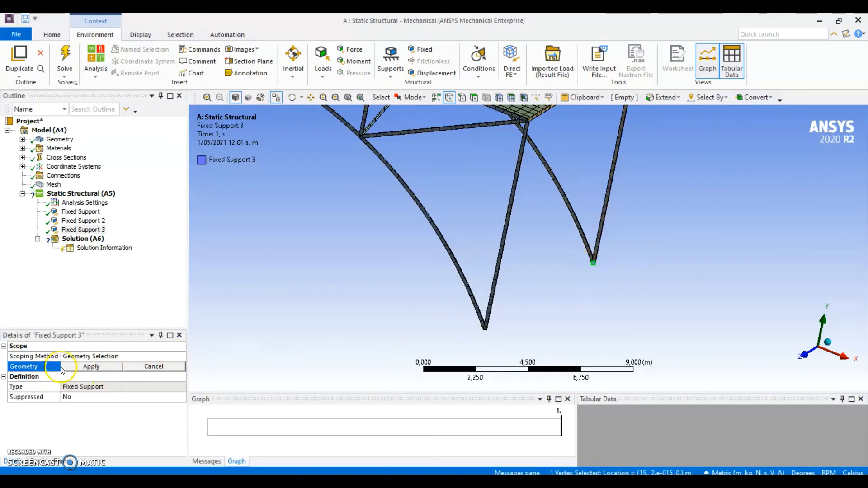
click(91, 366)
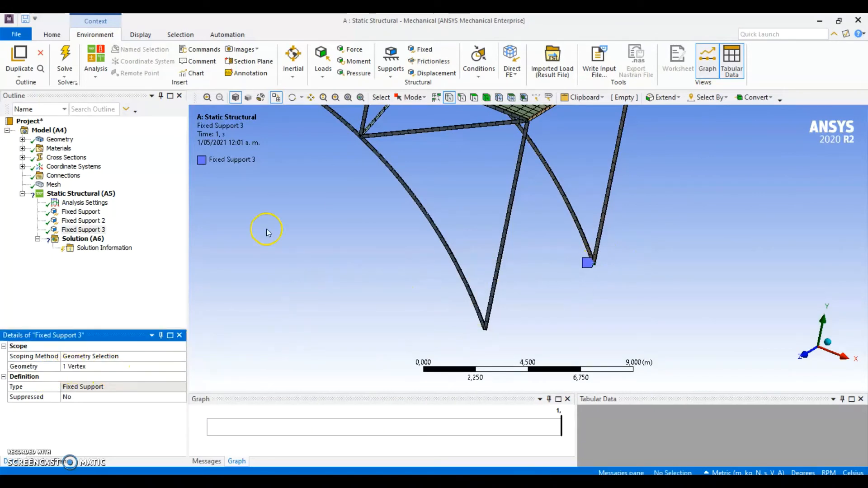
Duplicate Fixed Support 3 and rescope the copy to the remaining arch foot vertex at the positive X, positive Z corner
right_click(82, 229)
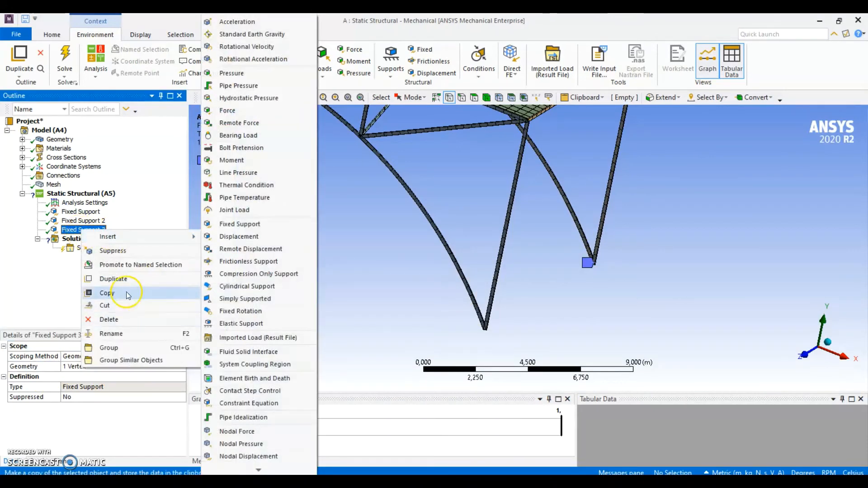
click(122, 280)
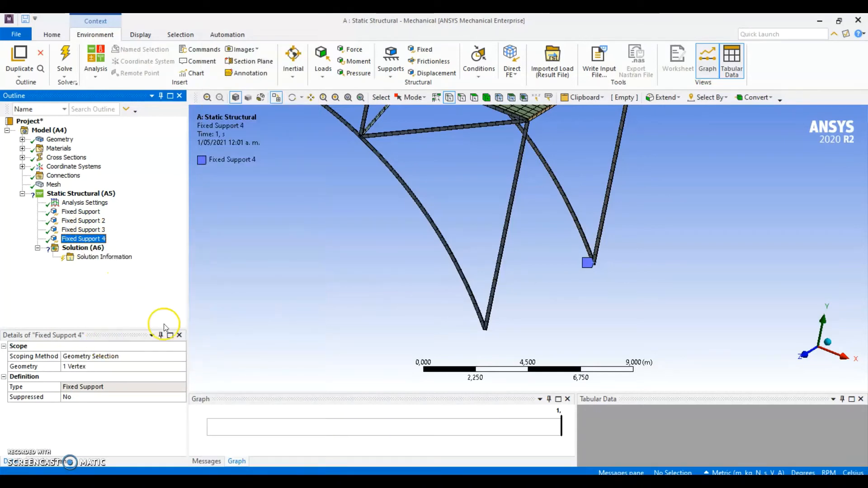
click(111, 366)
click(488, 331)
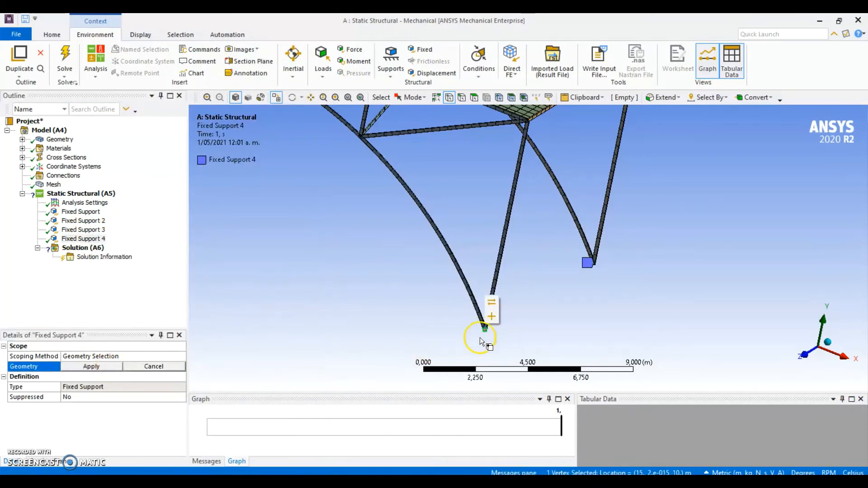
click(91, 366)
Check the location of each of the four fixed supports on the bridge feet
scroll(401, 304, down, 1)
scroll(402, 302, down, 5)
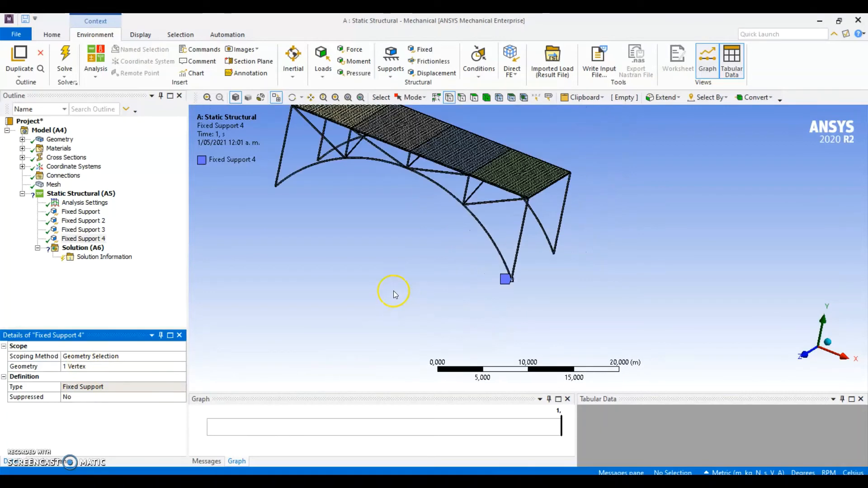
ctrl+middle_drag(388, 286, 410, 310)
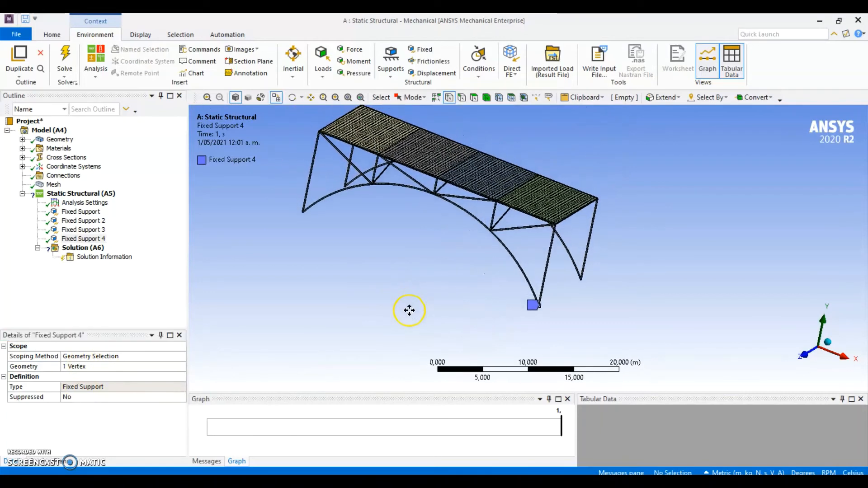
click(93, 214)
click(92, 221)
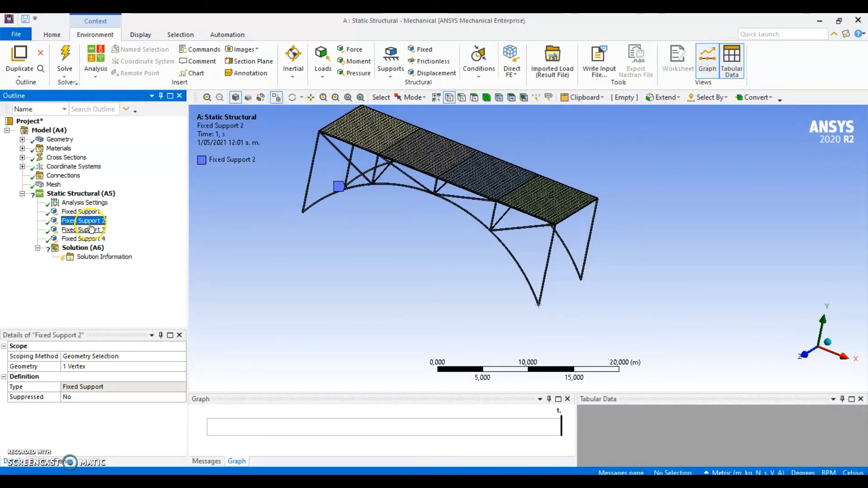
click(90, 230)
click(90, 238)
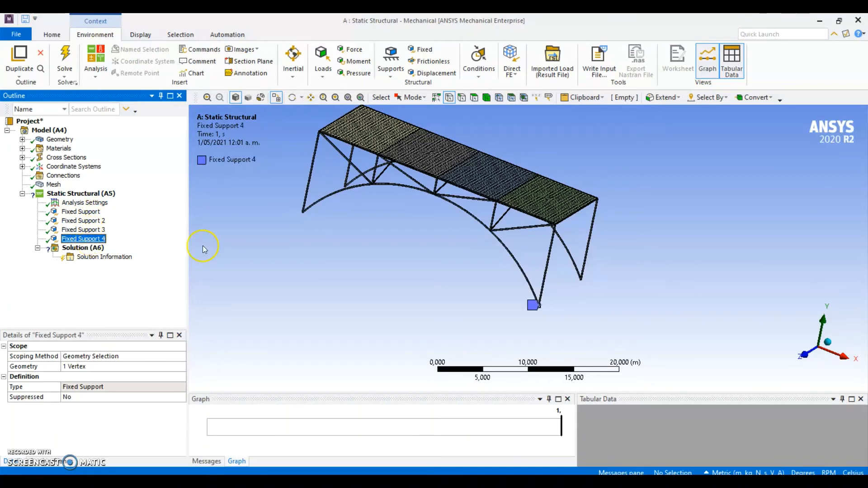
mouse_move(394, 244)
ctrl+middle_down()
mouse_move(419, 279)
mouse_move(438, 268)
ctrl+middle_up()
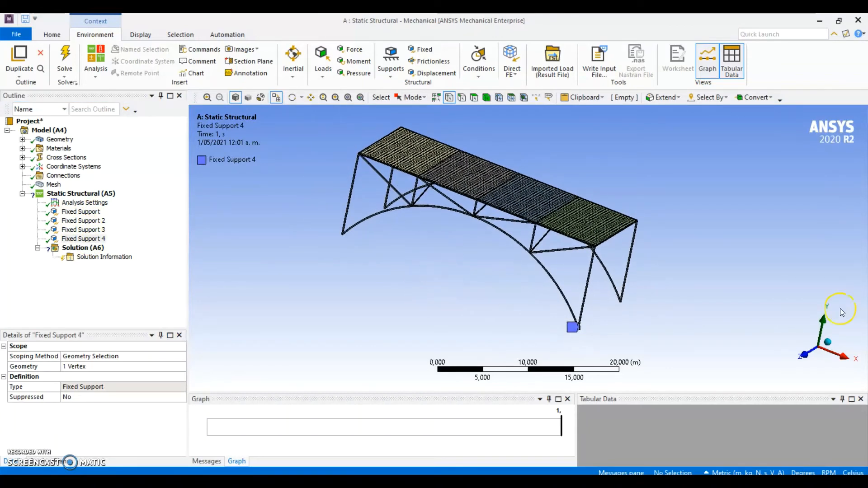
click(829, 339)
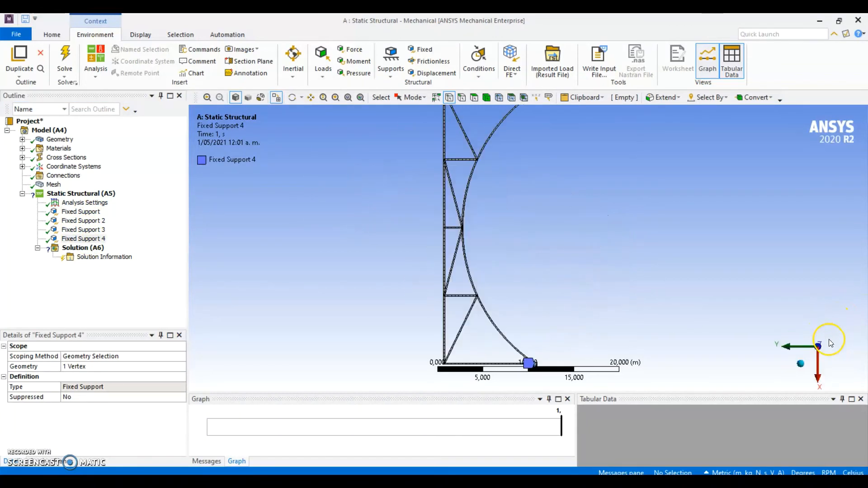
Create a new coordinate system with its origin on the second deck panel from the negative X end
click(802, 360)
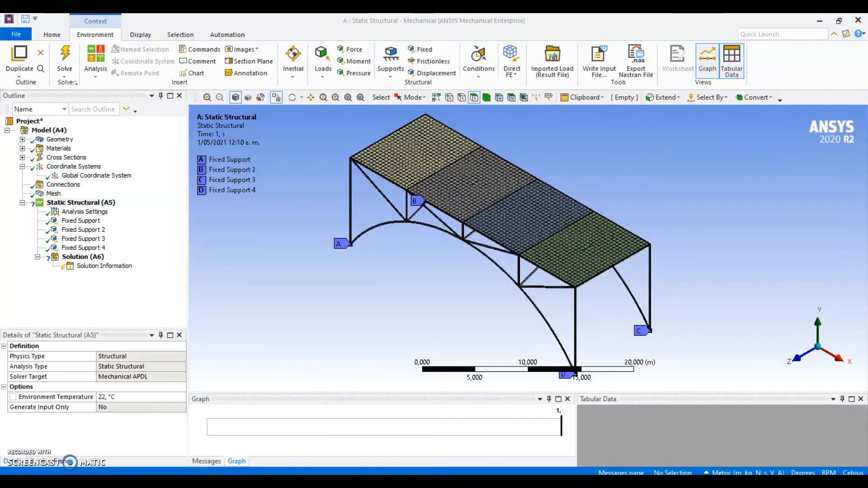
click(92, 167)
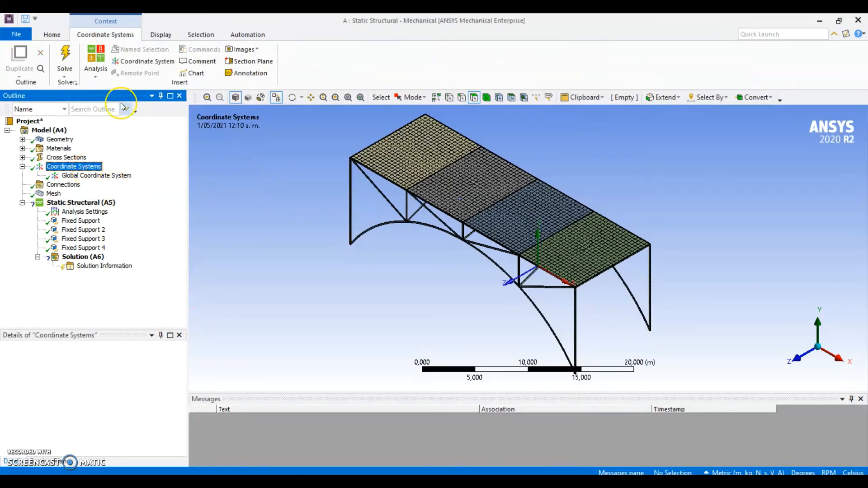
click(135, 63)
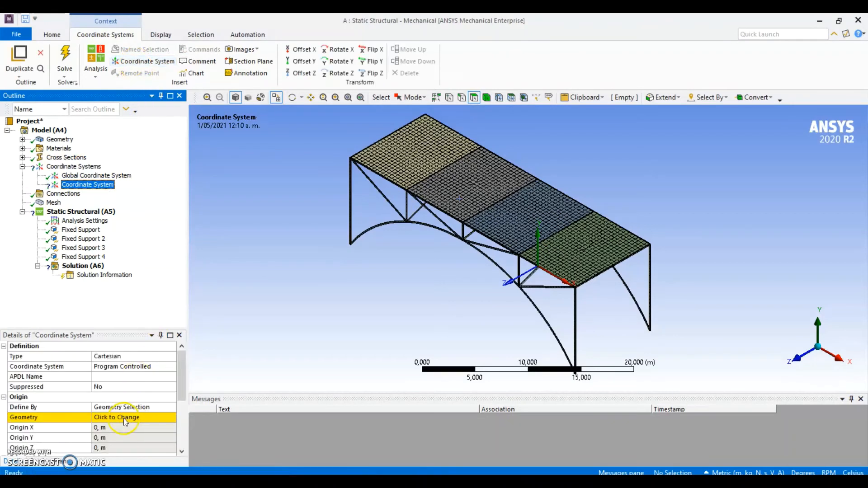
click(123, 420)
click(470, 189)
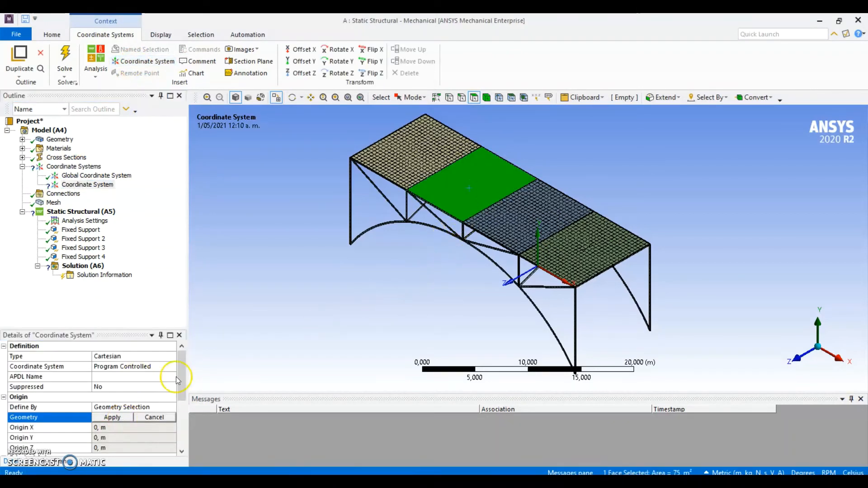
click(113, 417)
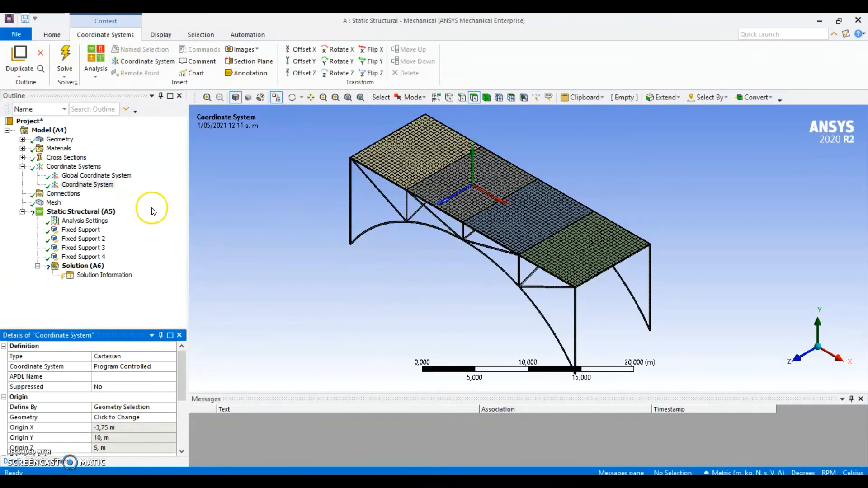
Add a remote force scoped to the second deck panel from the negative X end, referenced to the new local Coordinate System
click(110, 213)
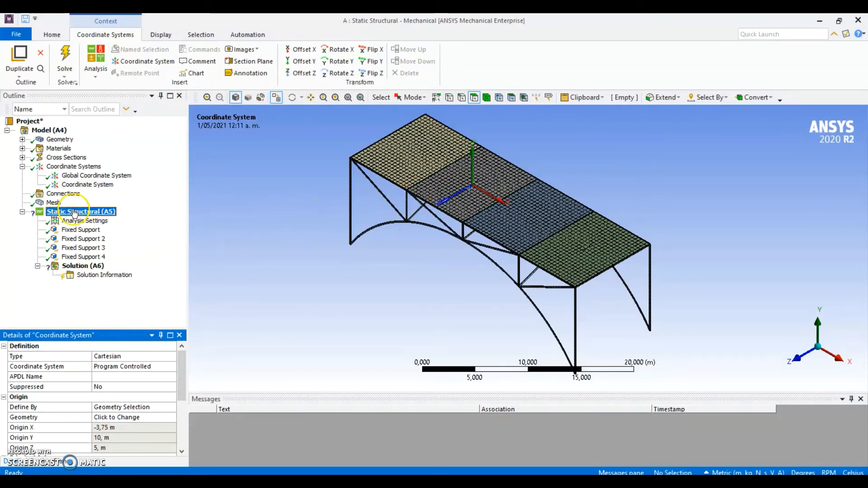
click(322, 65)
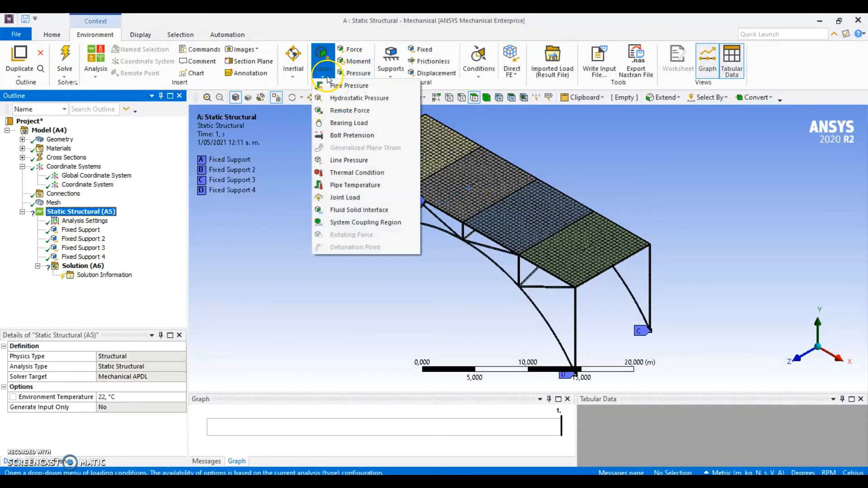
click(344, 113)
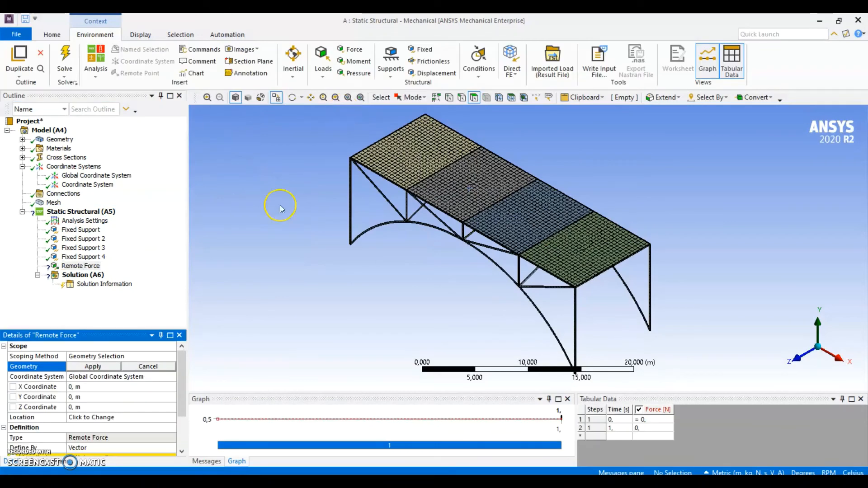
scroll(121, 398, up, 1)
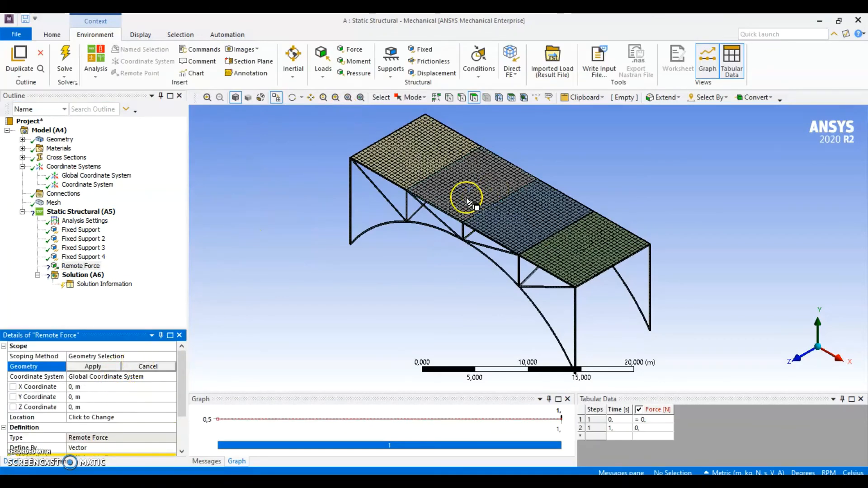
click(460, 179)
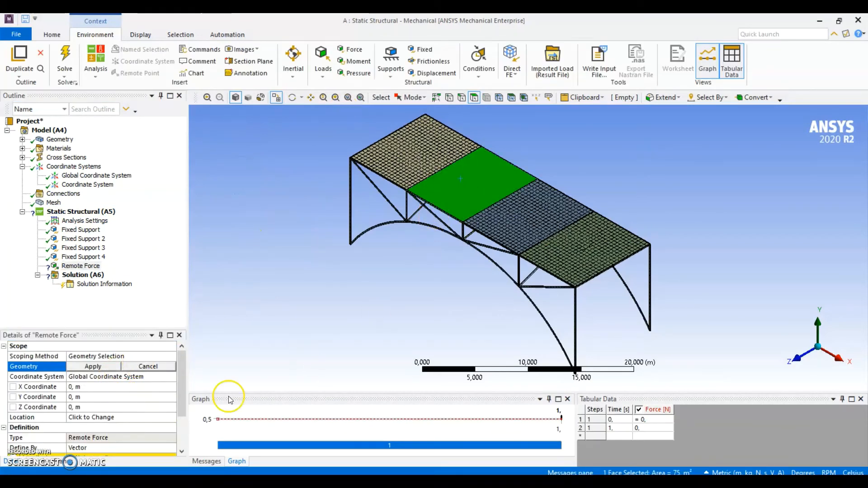
click(93, 366)
click(127, 382)
click(171, 377)
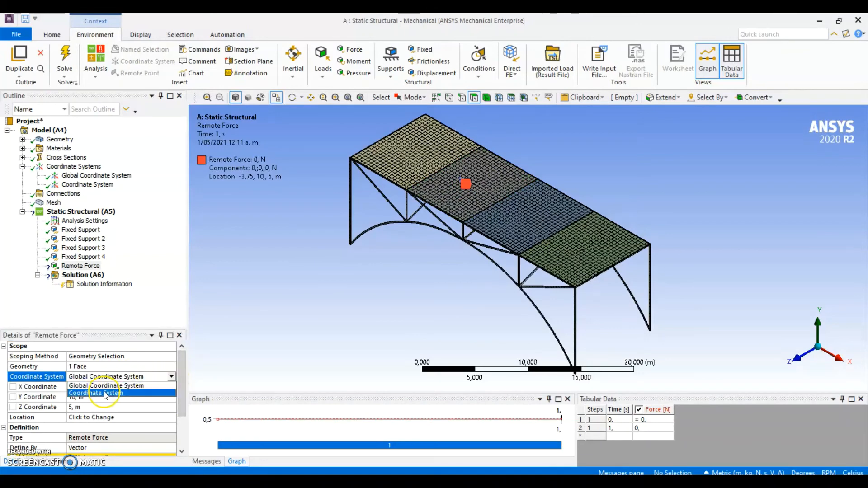
click(106, 393)
Set the remote force's location to X -2 m, Y 0 m and Z 2,5 m
scroll(120, 387, down, 1)
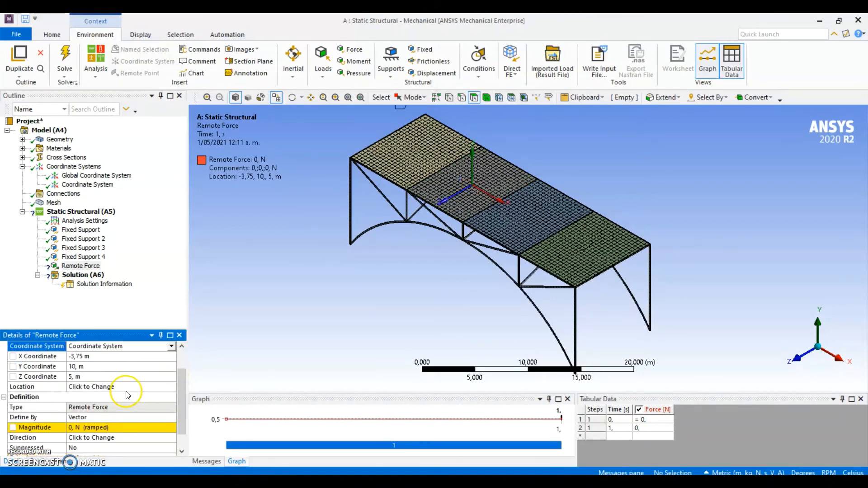
click(98, 358)
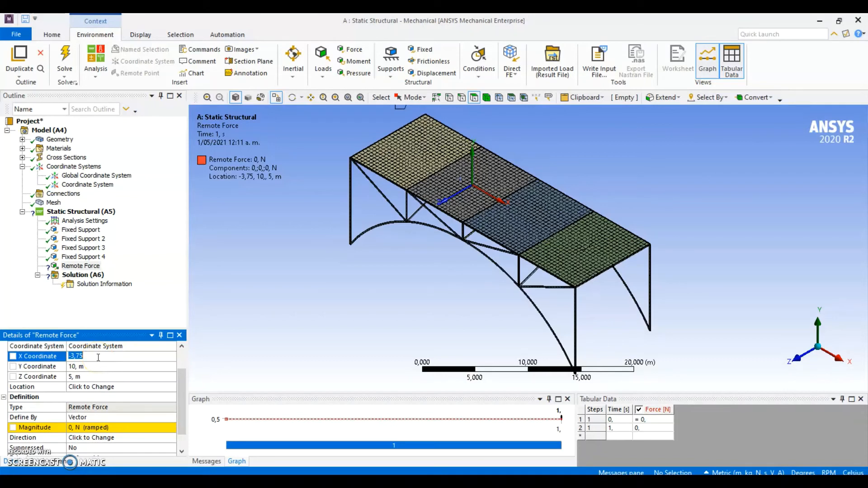
text(-2)
click(90, 379)
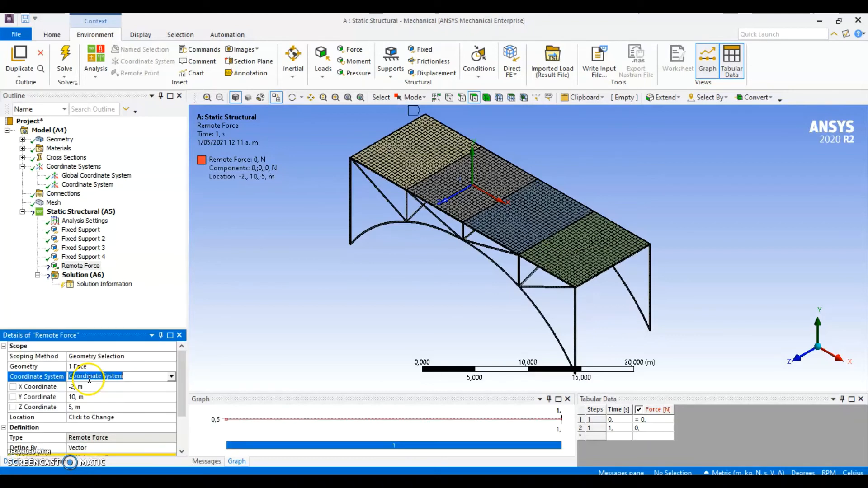
click(90, 407)
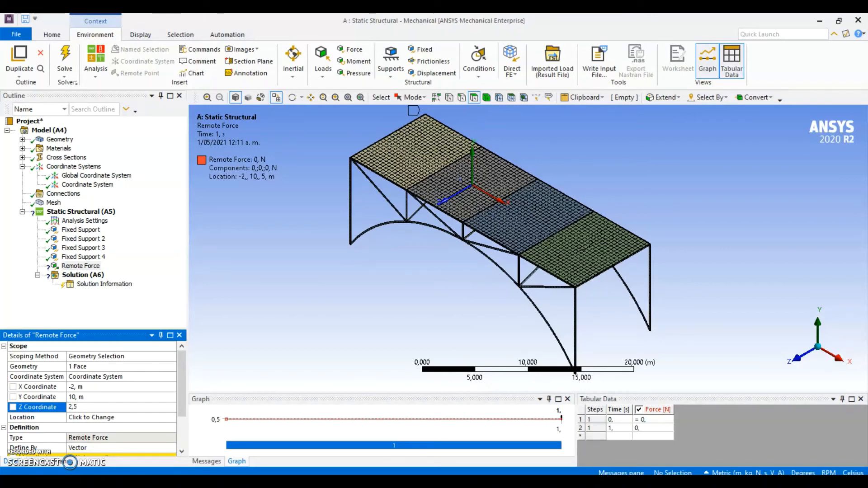
text(2,5)
click(89, 399)
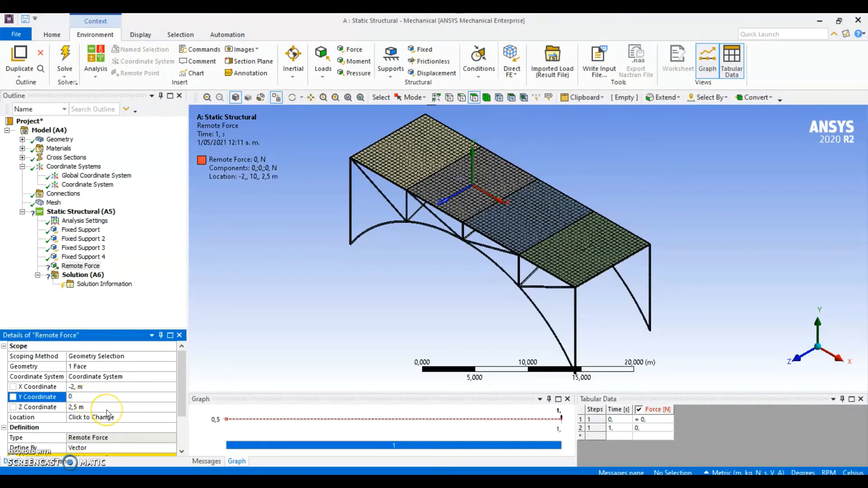
scroll(107, 410, down, 1)
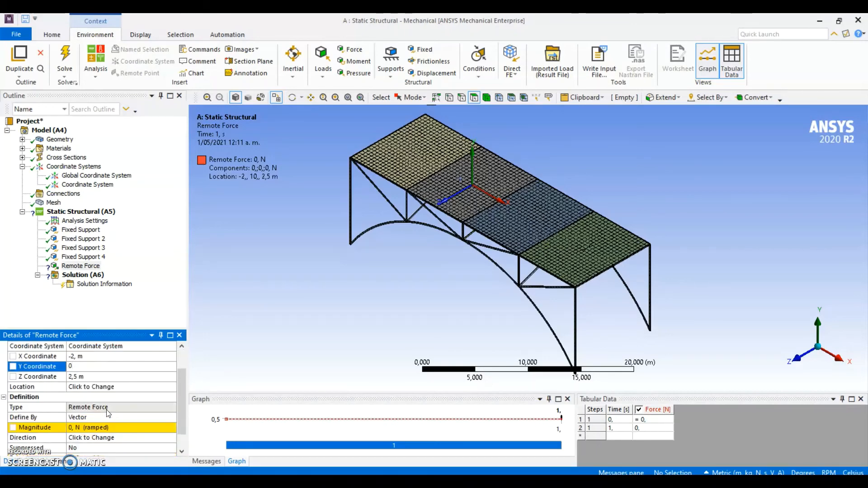
click(107, 419)
Define the remote force by components and set its Y component to -600 N
scroll(107, 419, down, 2)
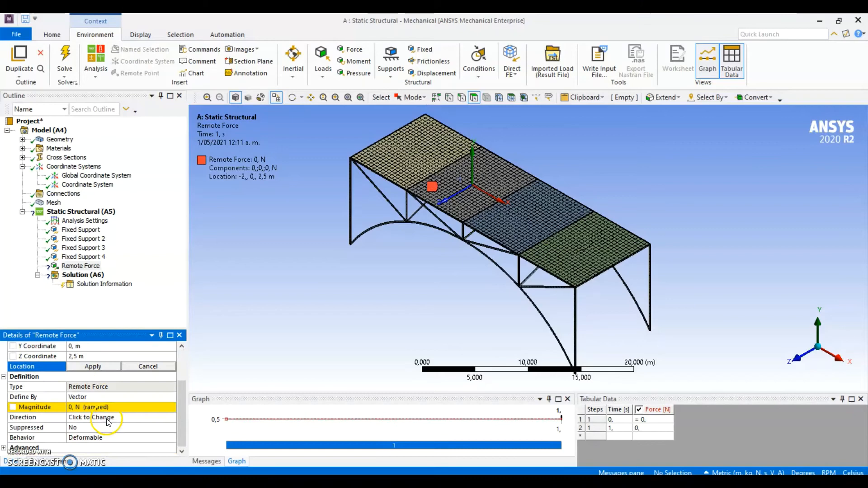
click(95, 397)
click(170, 397)
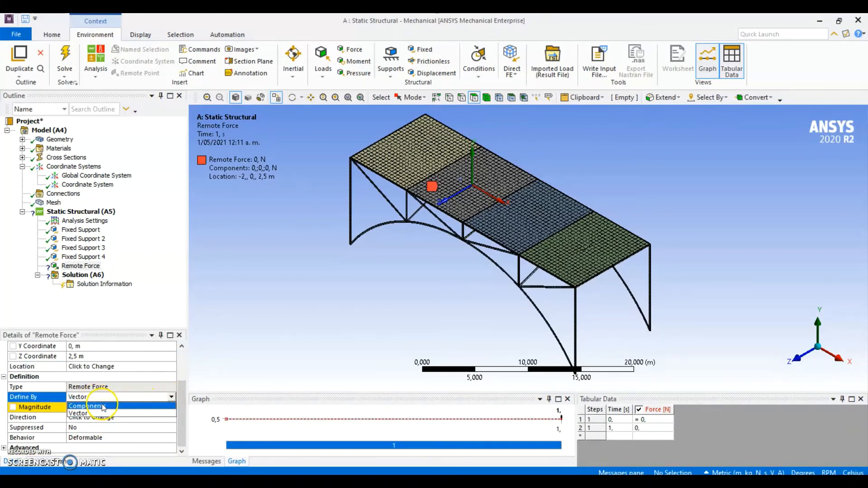
click(103, 407)
scroll(101, 414, down, 1)
click(95, 406)
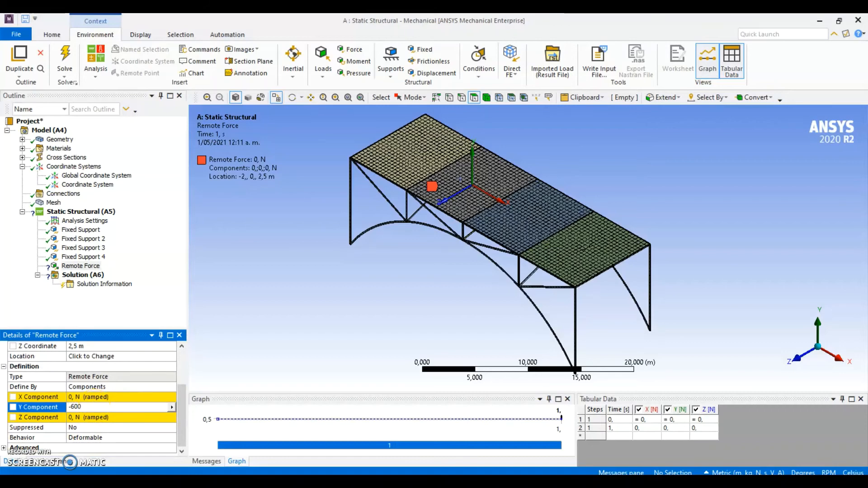
key(Return)
Check the remote force's position and direction on the deck from a tilted view and the isometric view
scroll(95, 405, down, 2)
middle_drag(469, 320, 475, 256)
click(828, 339)
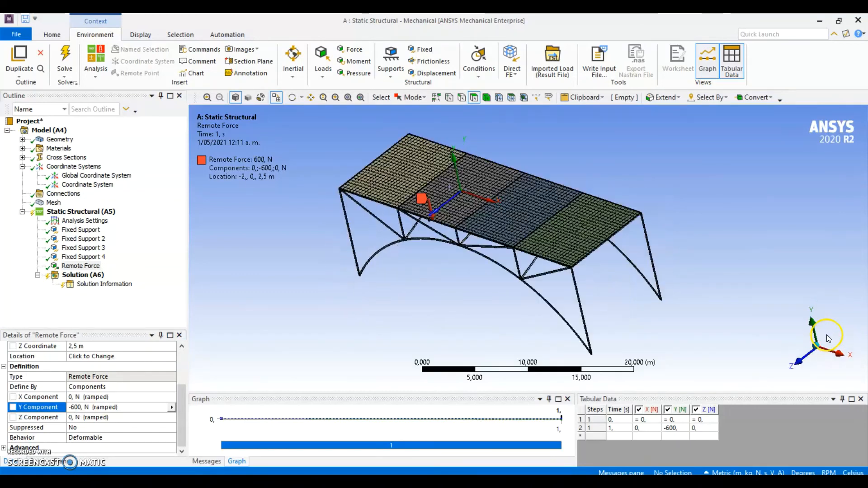
click(800, 364)
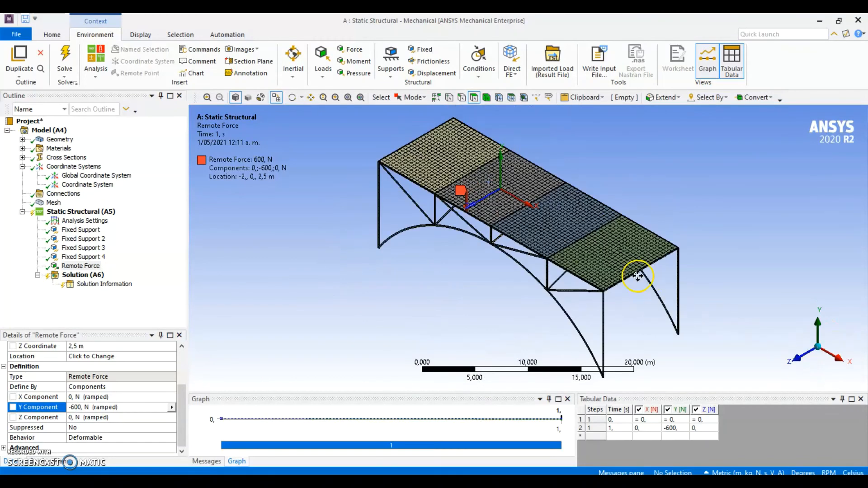
ctrl+middle_drag(638, 276, 621, 267)
scroll(621, 266, down, 1)
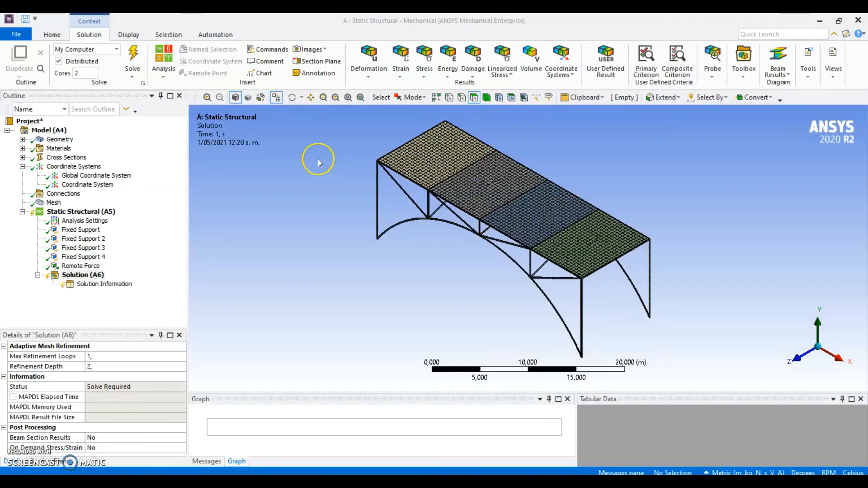
Add Total Deformation and Equivalent (von-Mises) Stress results to the solution
click(369, 66)
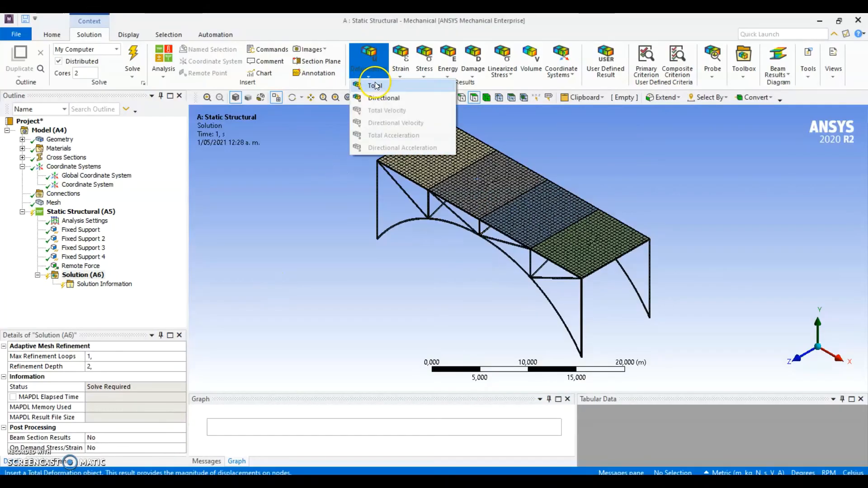
click(375, 85)
click(424, 61)
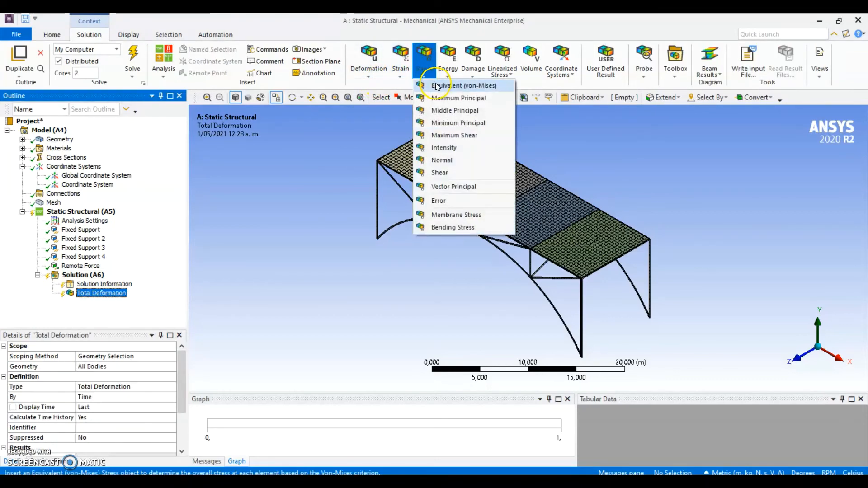
click(438, 85)
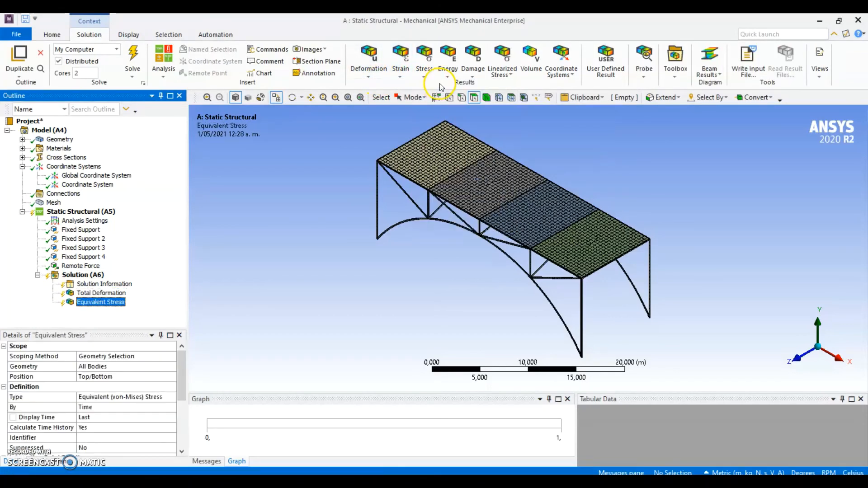
Add a Beam Tool to the solution and include a Maximum Bending Stress result in it
click(676, 63)
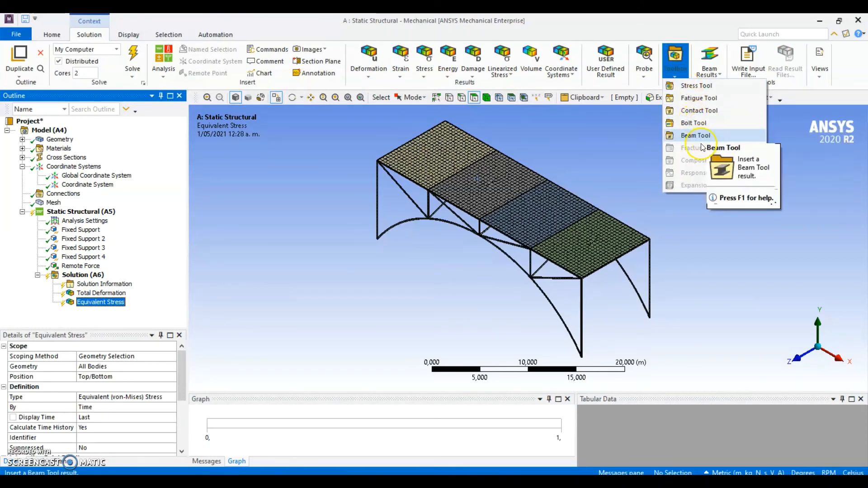
click(692, 135)
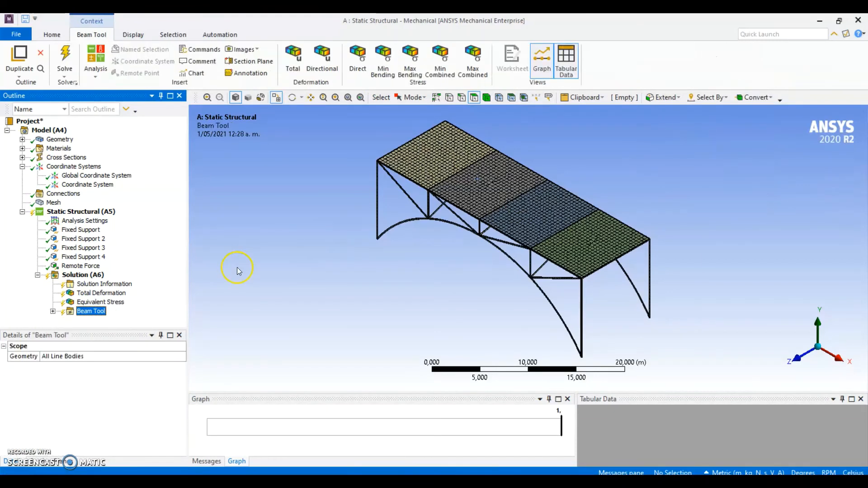
click(53, 311)
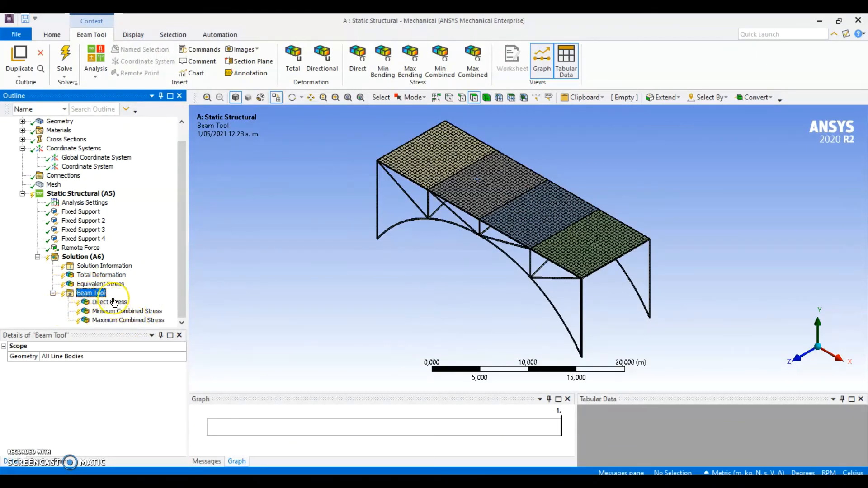
click(126, 285)
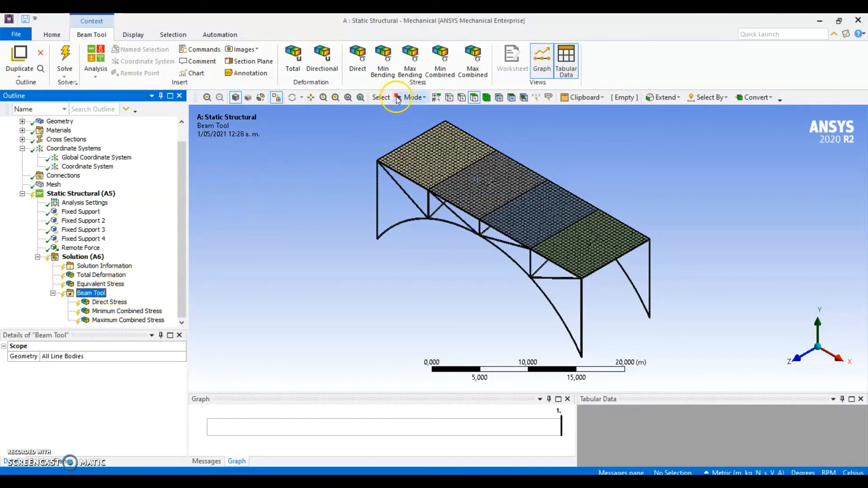
click(412, 56)
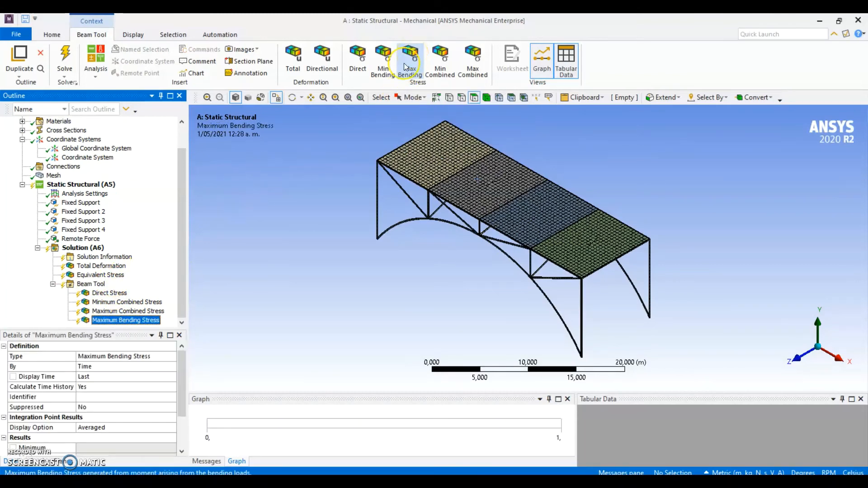
click(406, 140)
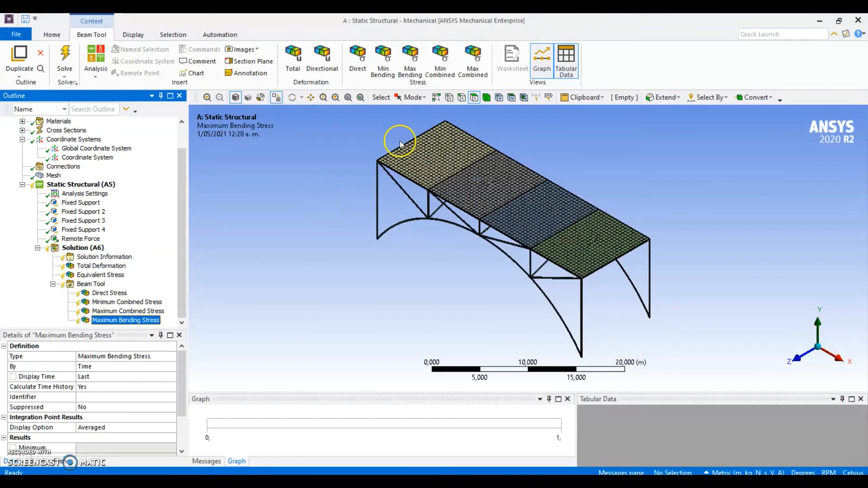
Add a Force Reaction probe to the solution and assign Fixed Support as its boundary condition
click(84, 249)
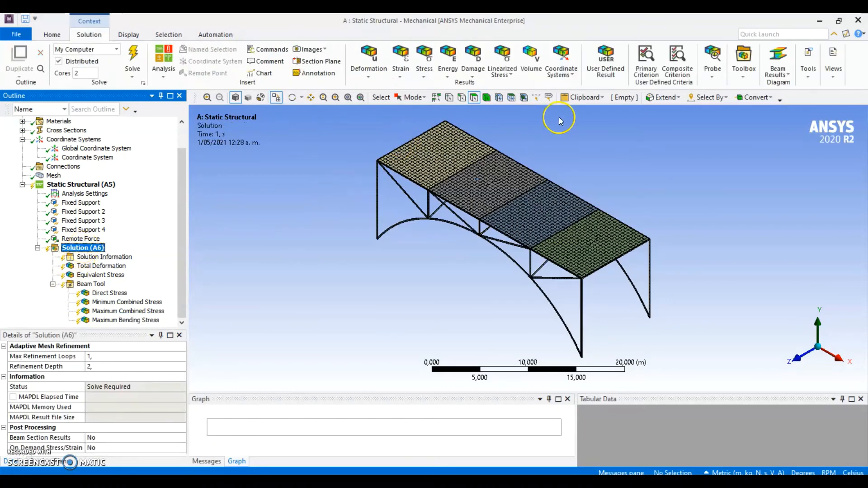
click(717, 77)
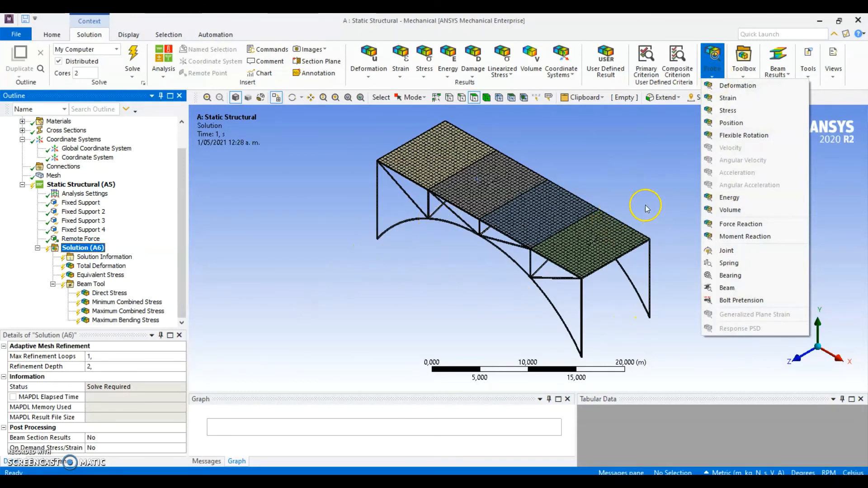
click(742, 225)
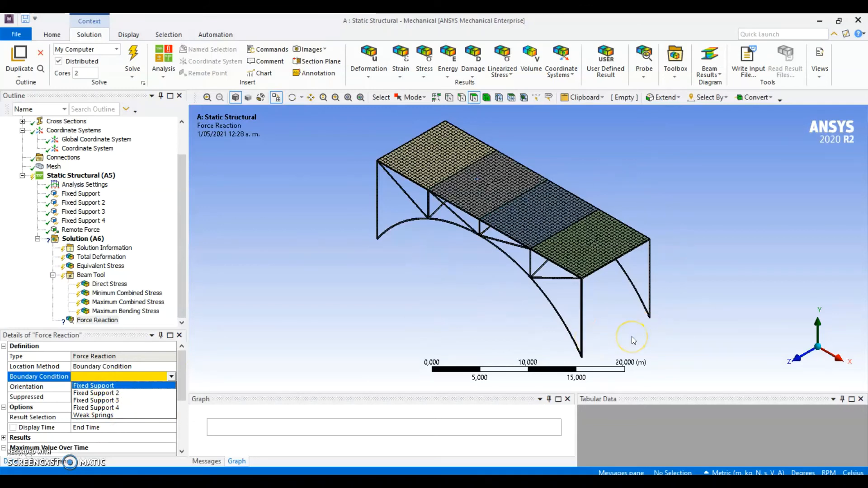
click(108, 387)
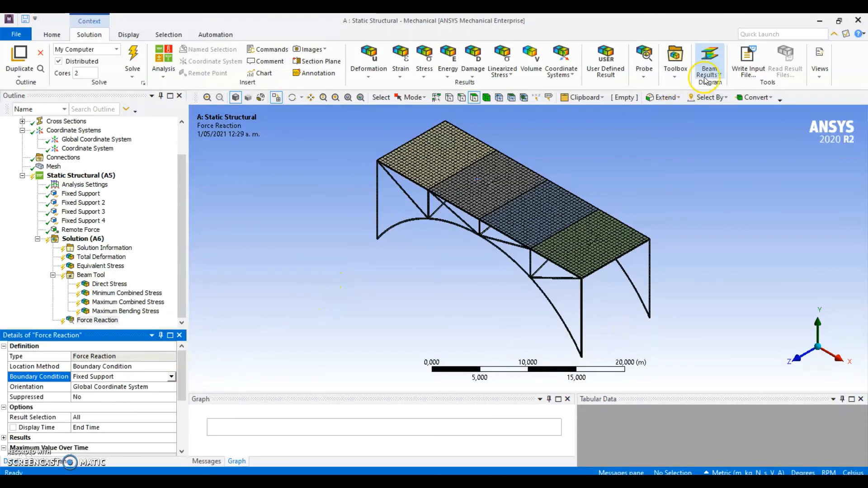
Add a second Force Reaction probe with Fixed Support 2 as its boundary condition and solve the analysis
click(644, 67)
click(667, 225)
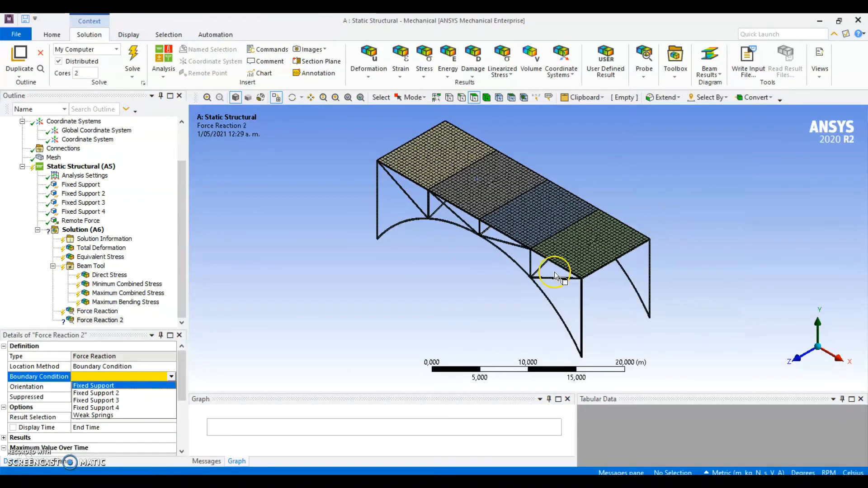
click(95, 393)
middle_drag(368, 300, 402, 294)
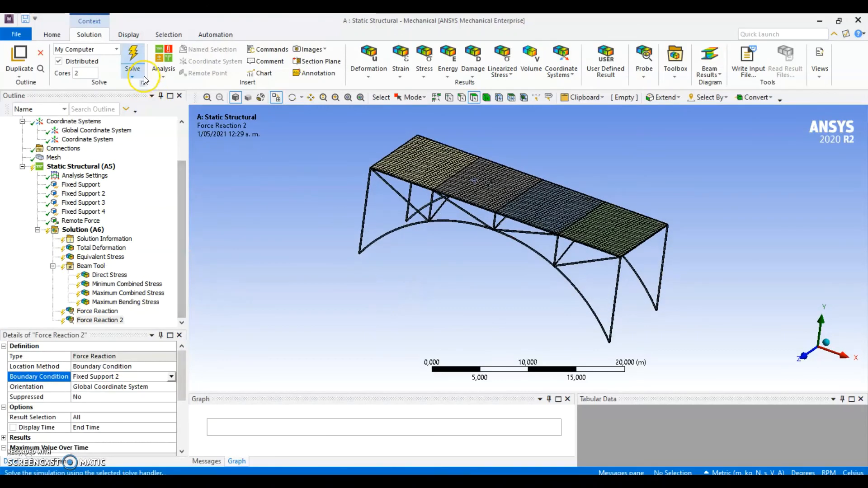
click(132, 57)
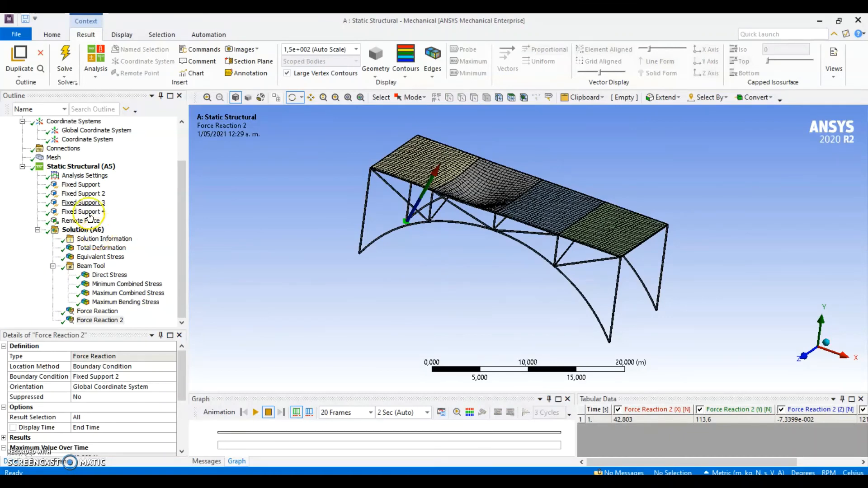
Examine the Total Deformation contours on the deck from several angles and display the Equivalent Stress result
click(104, 248)
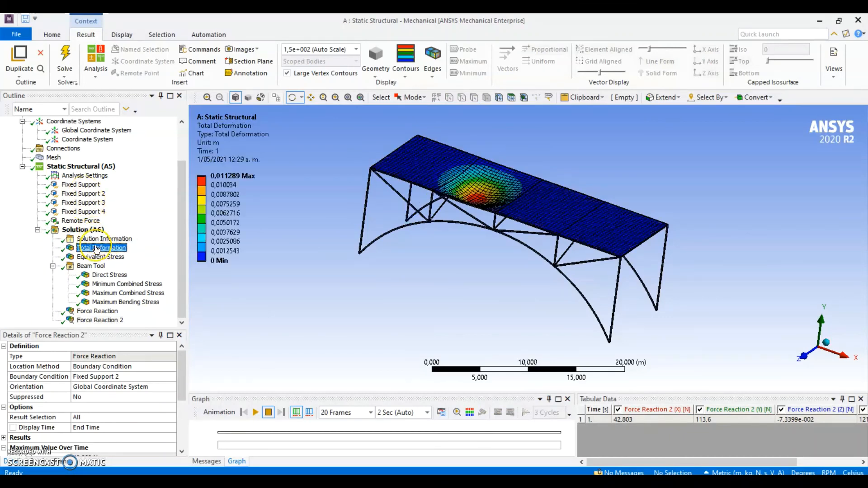
drag(639, 208, 480, 293)
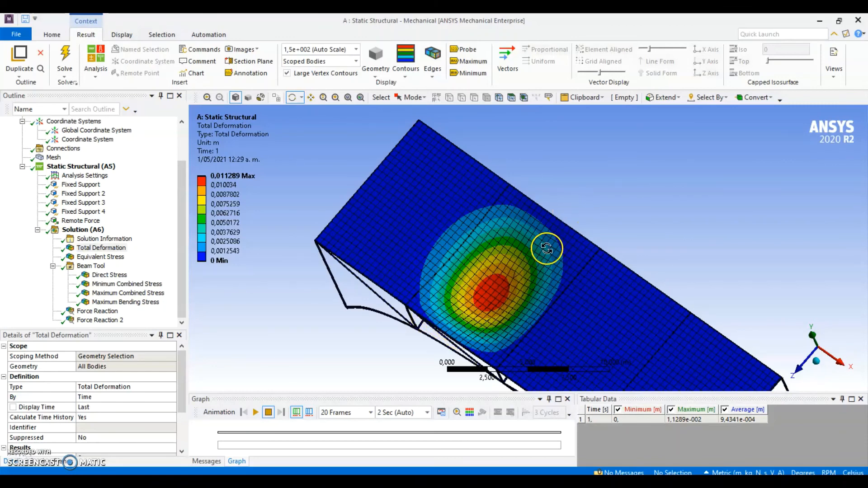
drag(547, 254, 584, 234)
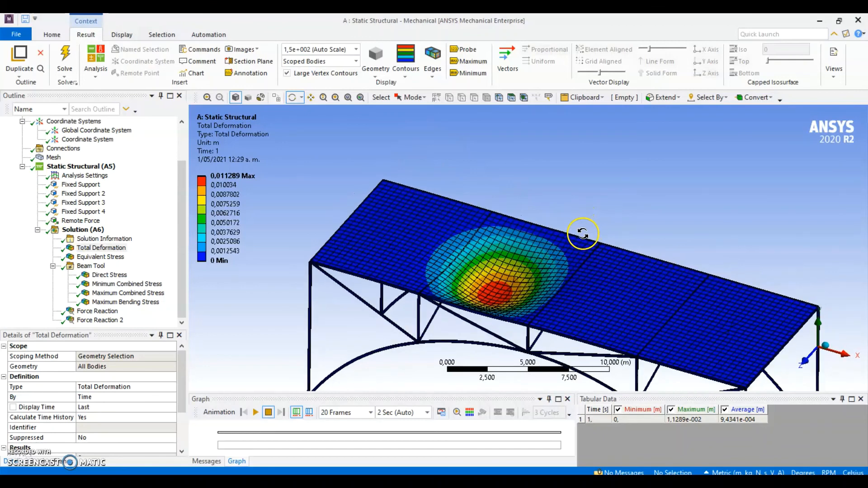
click(117, 258)
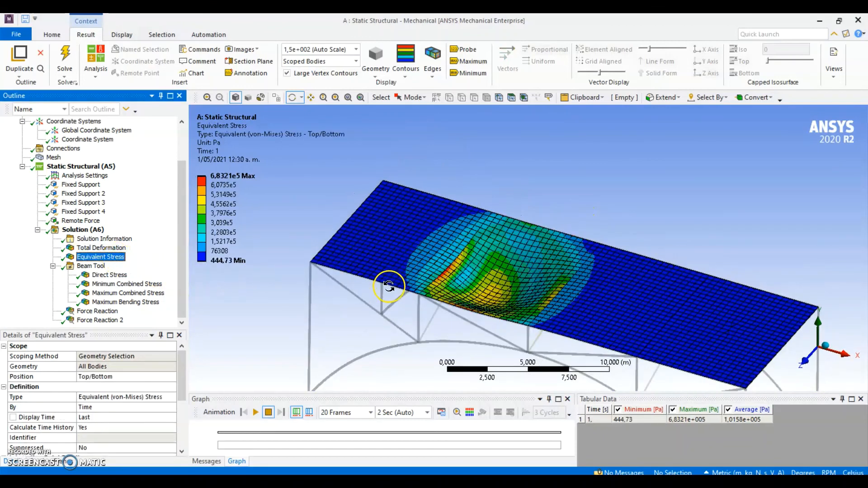
Review the Beam Tool's Direct, Minimum Combined, Maximum Combined and Maximum Bending Stress results on the tube frame
click(120, 276)
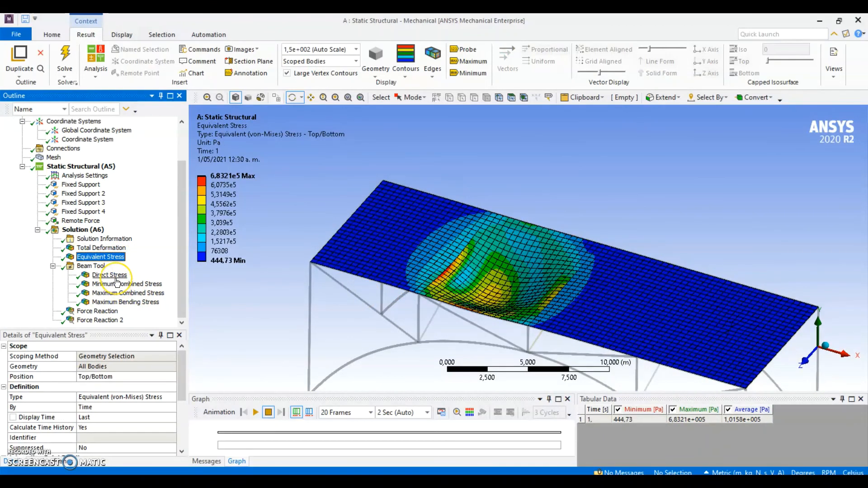
mouse_move(413, 304)
mouse_down()
mouse_move(438, 316)
mouse_move(461, 285)
mouse_move(431, 291)
mouse_move(442, 296)
mouse_move(412, 293)
mouse_up()
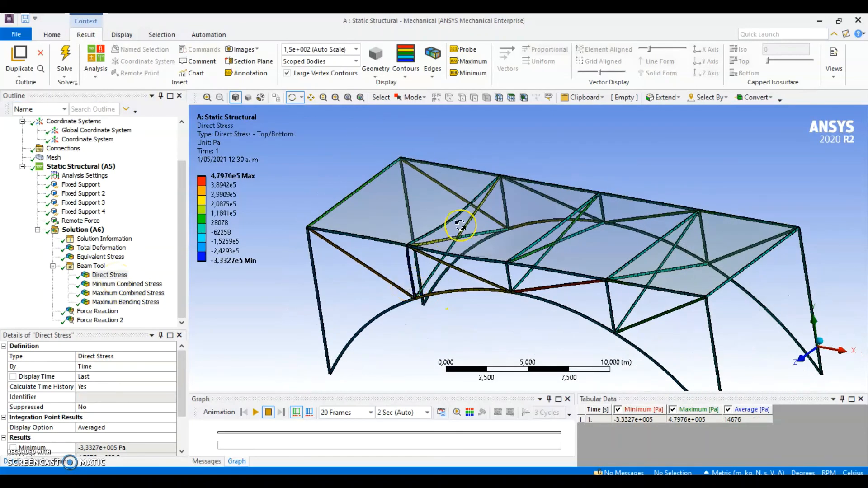
scroll(481, 210, up, 2)
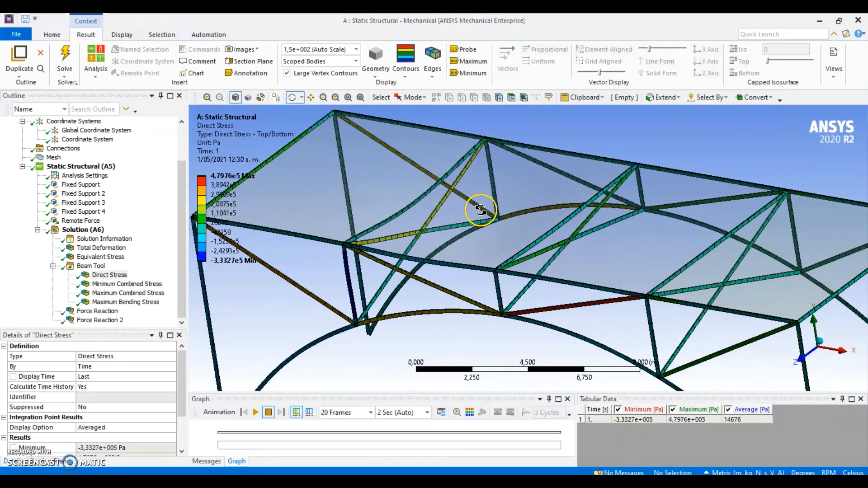
click(117, 284)
click(117, 293)
click(117, 302)
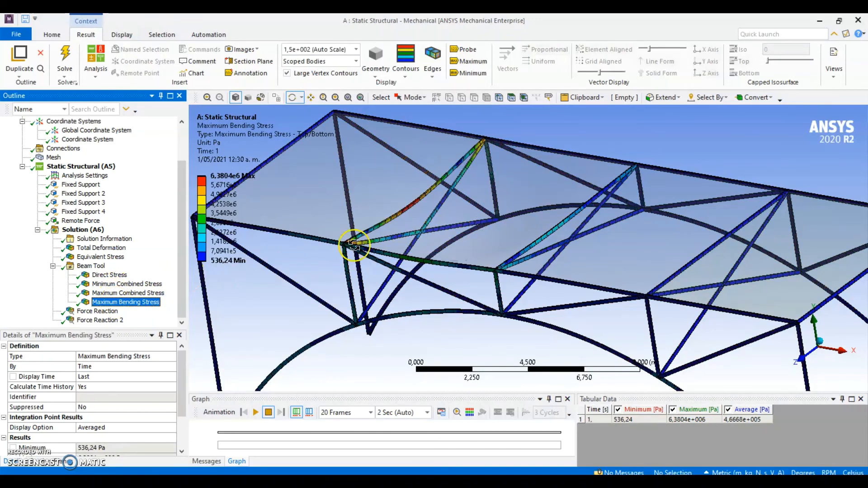
Inspect the Maximum Bending Stress on the frame up close and play its animation
scroll(355, 246, up, 3)
drag(384, 233, 365, 388)
click(256, 412)
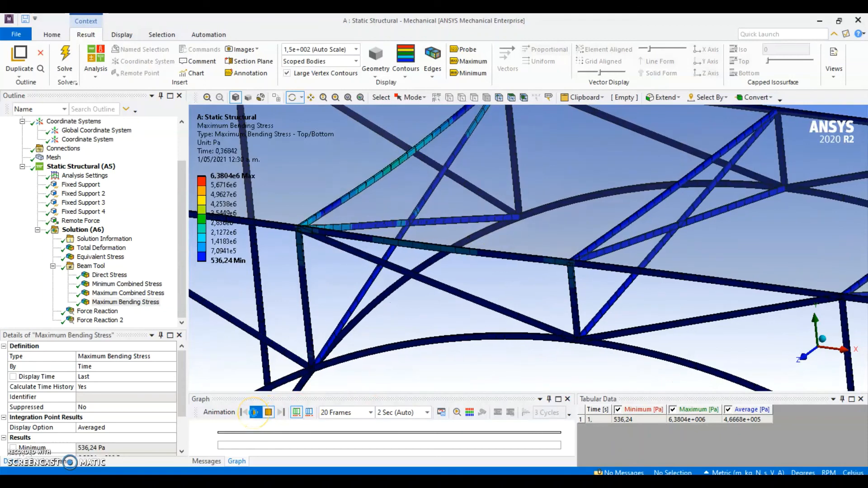
scroll(447, 247, down, 3)
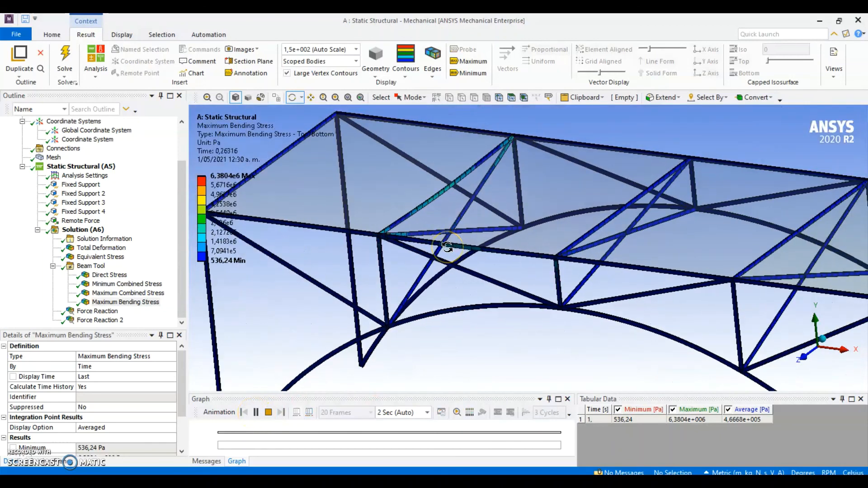
click(256, 412)
Examine the force reaction vector at Fixed Support from several angles around the bridge leg
click(97, 311)
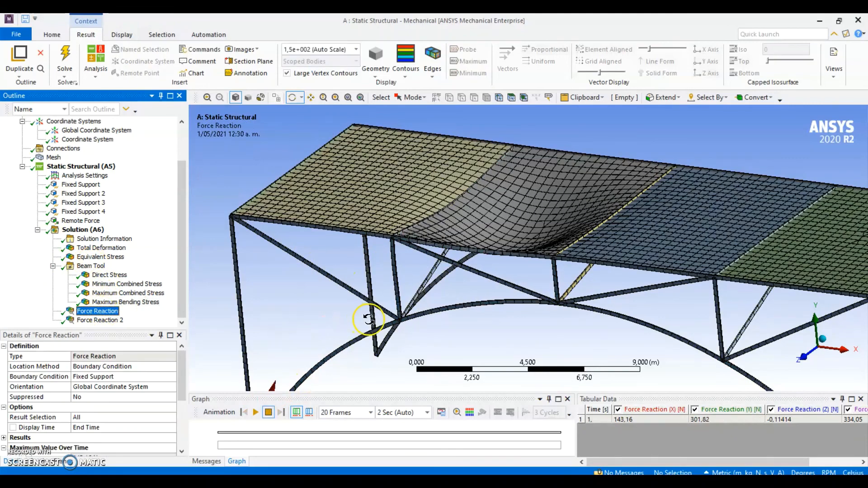
drag(366, 368, 419, 297)
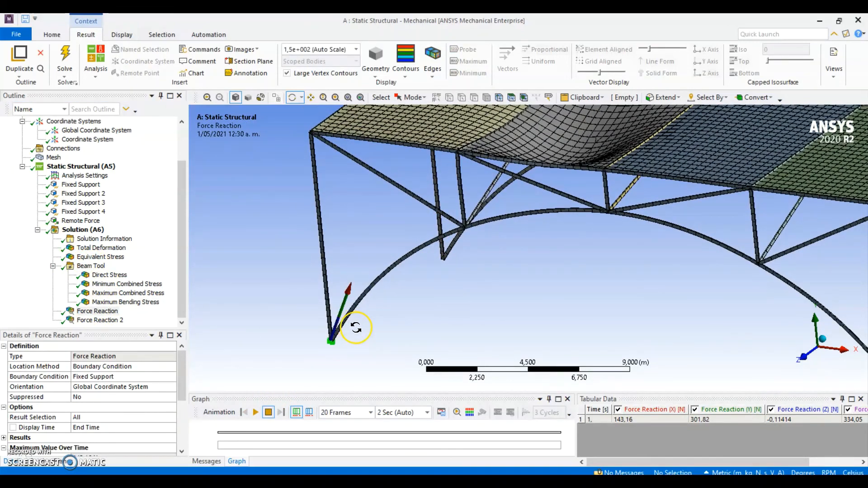
drag(378, 317, 551, 306)
ctrl+middle_drag(551, 305, 494, 274)
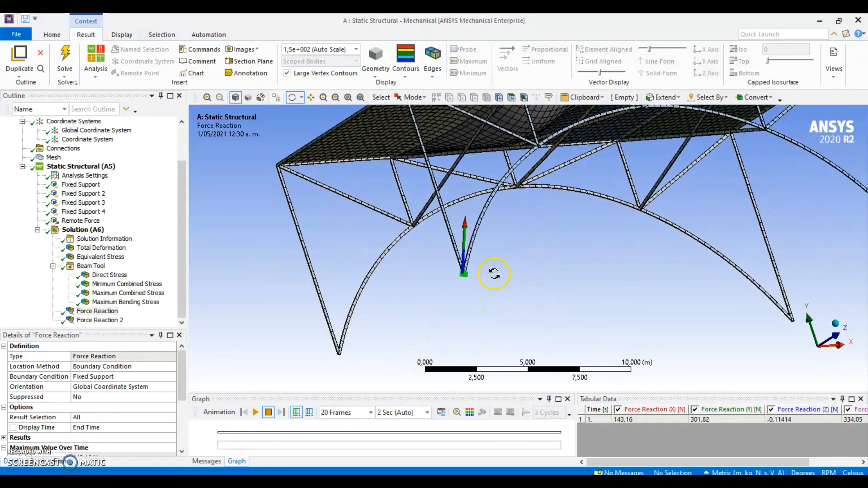
drag(494, 273, 429, 275)
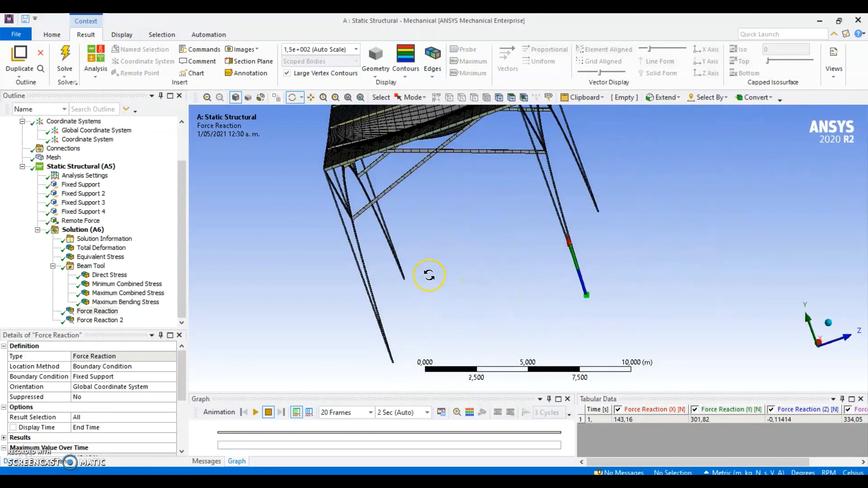
Compare the Force Reaction 2 vector at Fixed Support 2 with the first reaction from different angles
click(86, 319)
drag(507, 307, 465, 305)
click(120, 321)
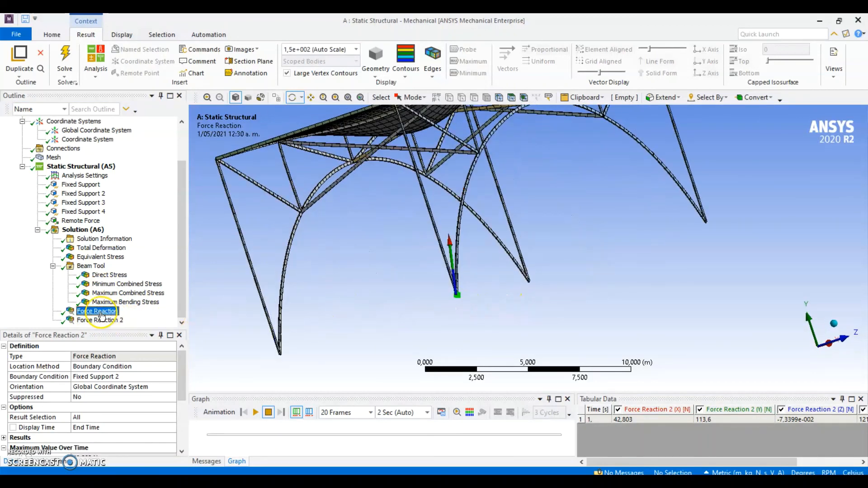
drag(408, 306, 465, 303)
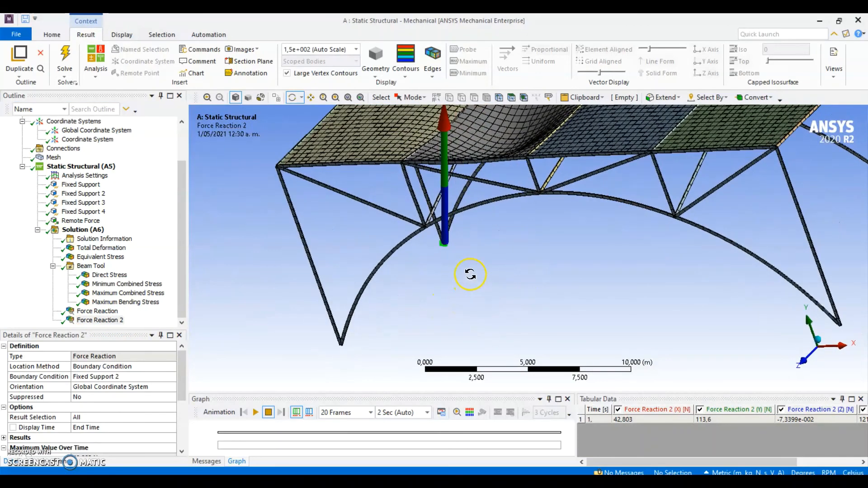
drag(396, 278, 465, 253)
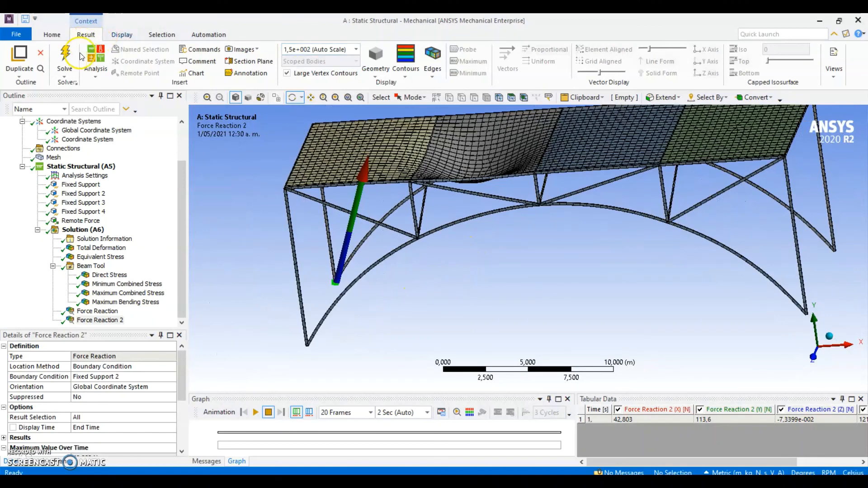
Add another Total Deformation result to the solution
click(83, 229)
click(378, 73)
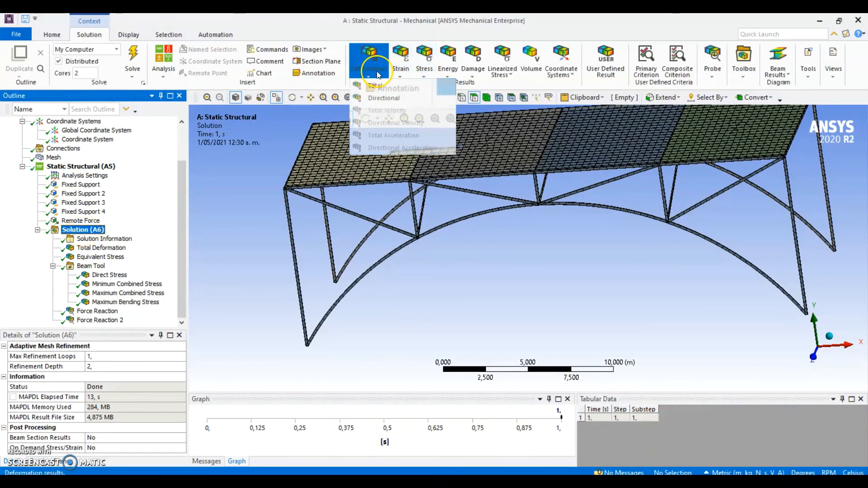
click(375, 85)
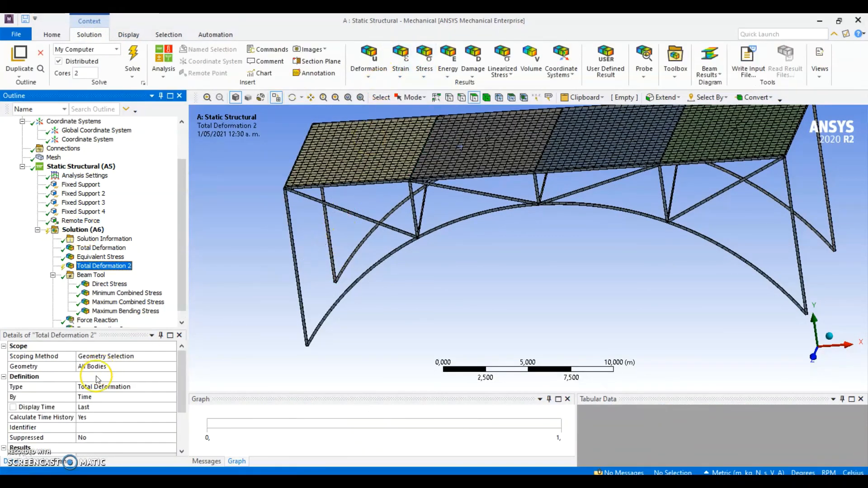
Scope the Total Deformation 2 result to all edges of the tube frame and evaluate it
click(99, 366)
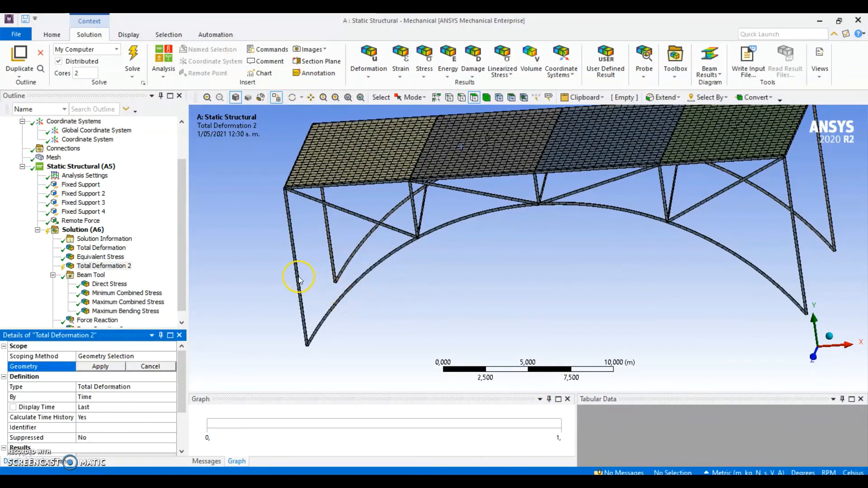
click(461, 98)
click(297, 284)
right_click(300, 287)
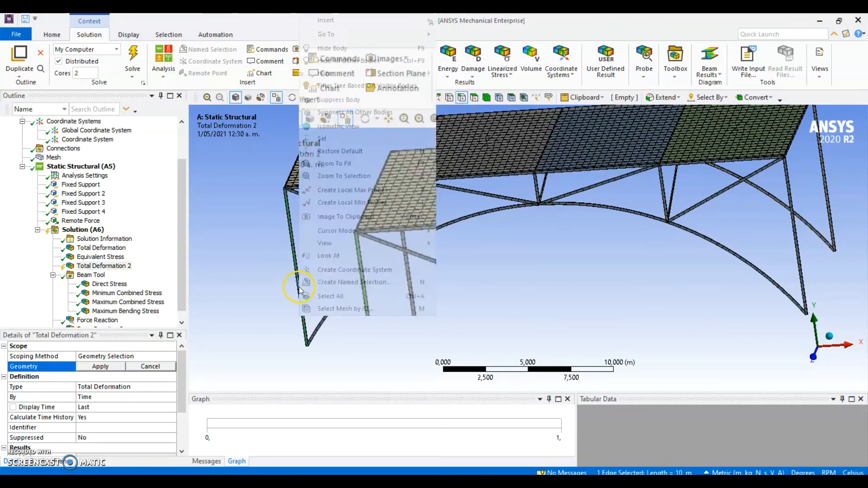
click(329, 295)
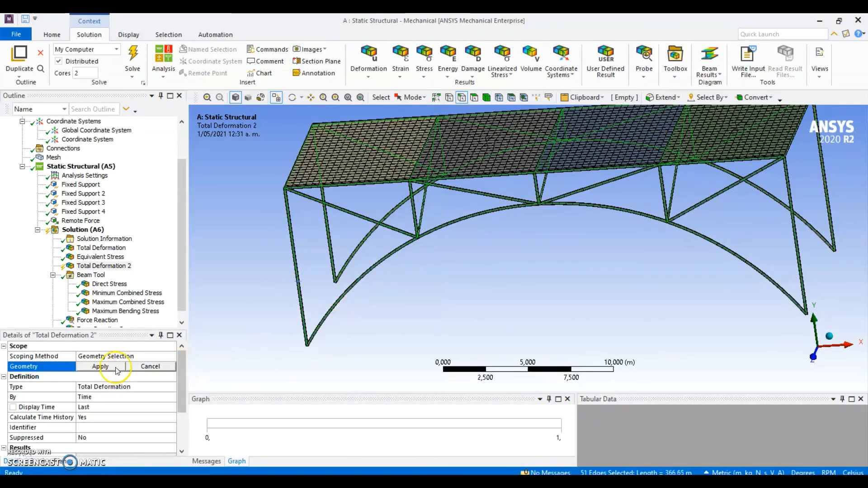
click(101, 366)
scroll(128, 296, down, 1)
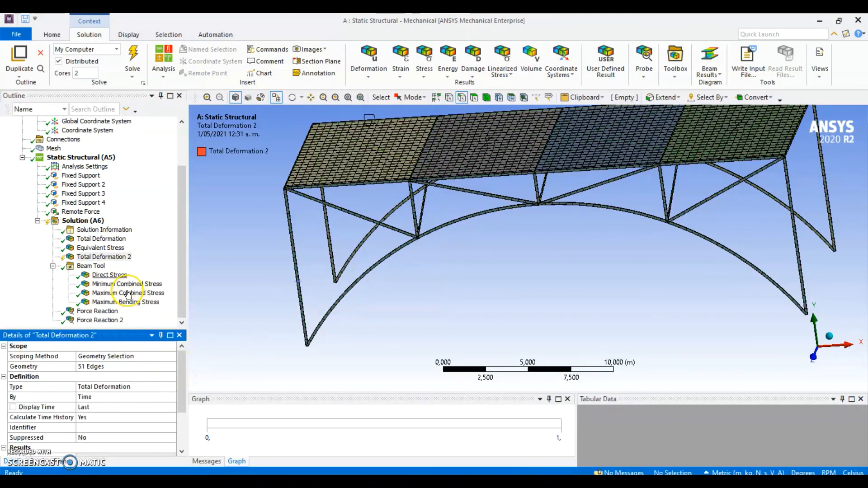
click(139, 54)
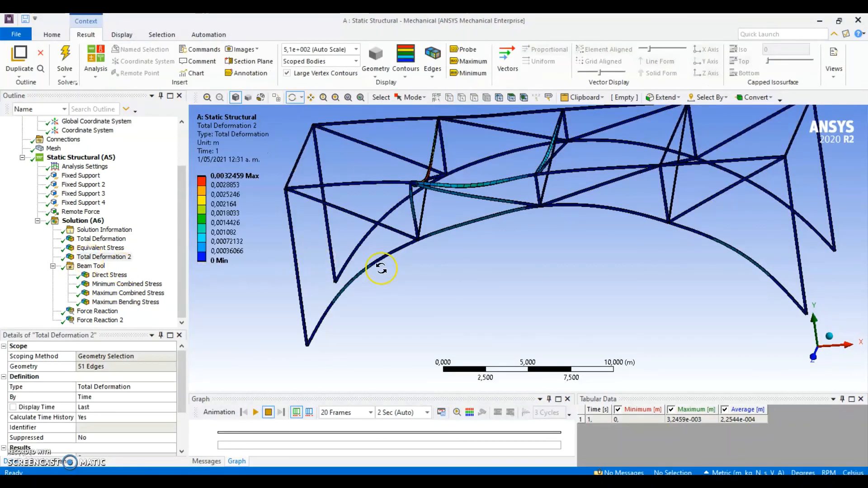
Animate the frame-only Total Deformation 2 result and examine the deformed tubes from the opposite side
drag(382, 261, 546, 231)
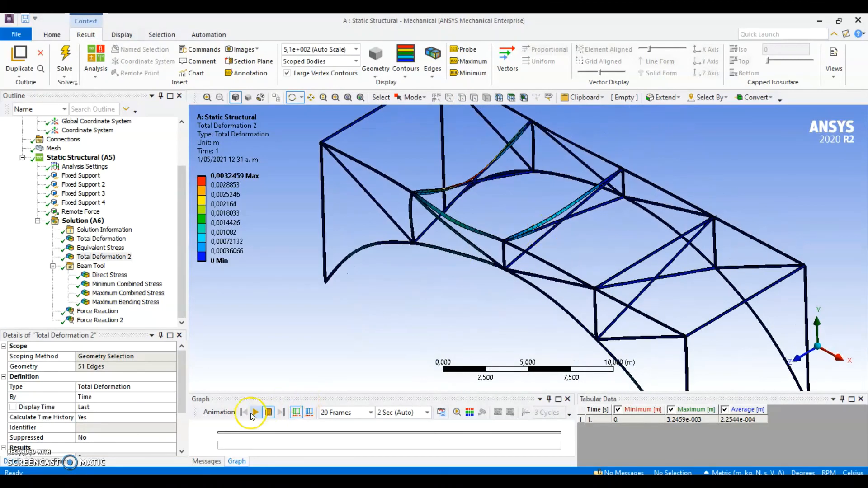
click(255, 412)
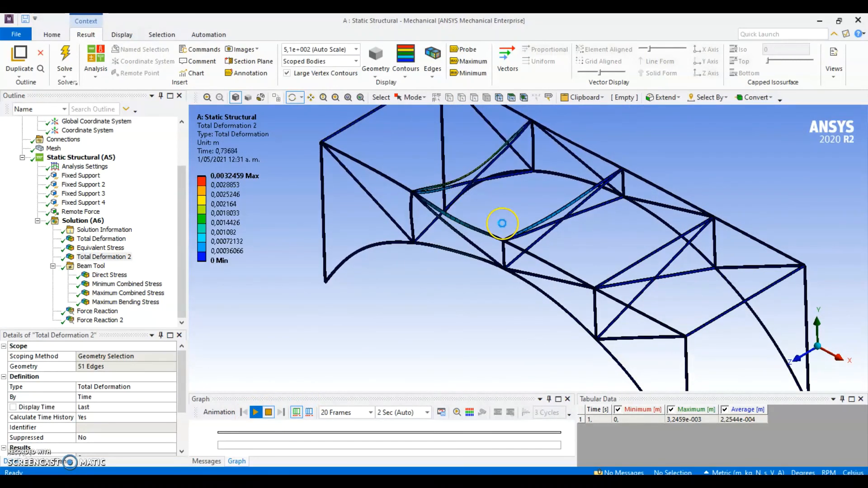
drag(502, 223, 675, 272)
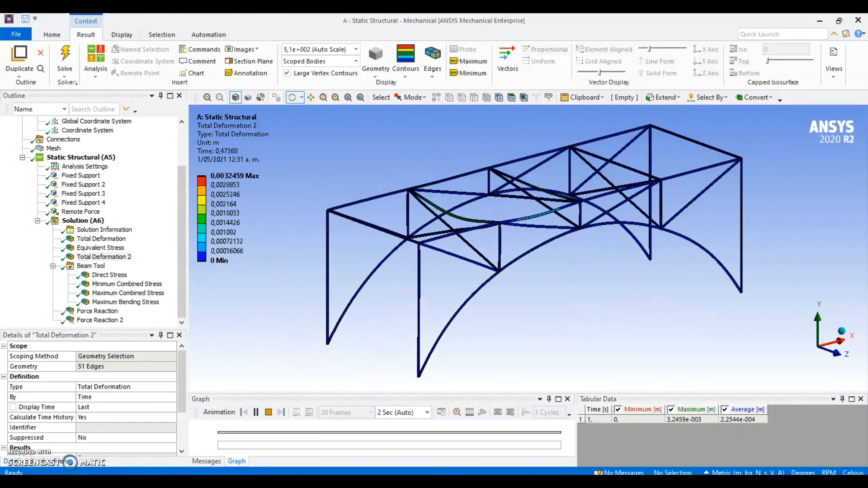